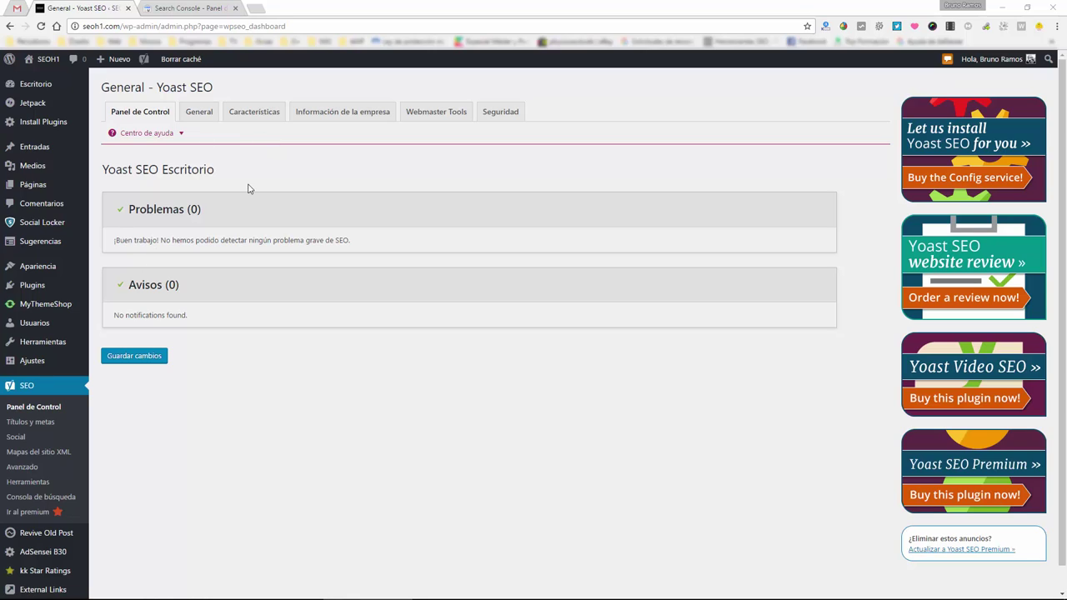
Review the Yoast SEO general settings, from detected problems and features to company information, webmaster verification and security
left_click_drag(239, 219, 113, 219)
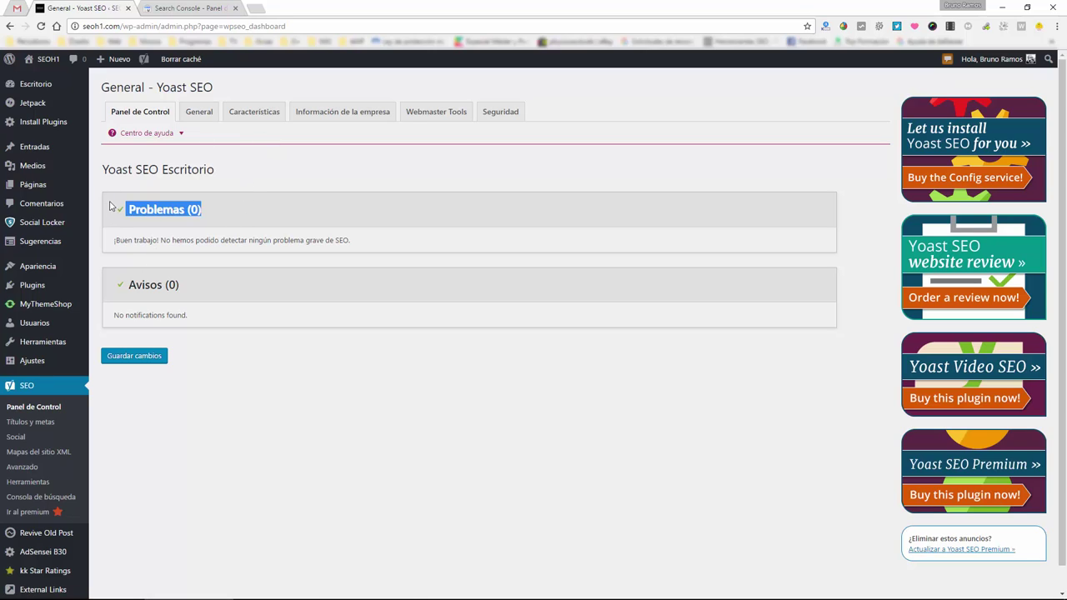
left_click(307, 407)
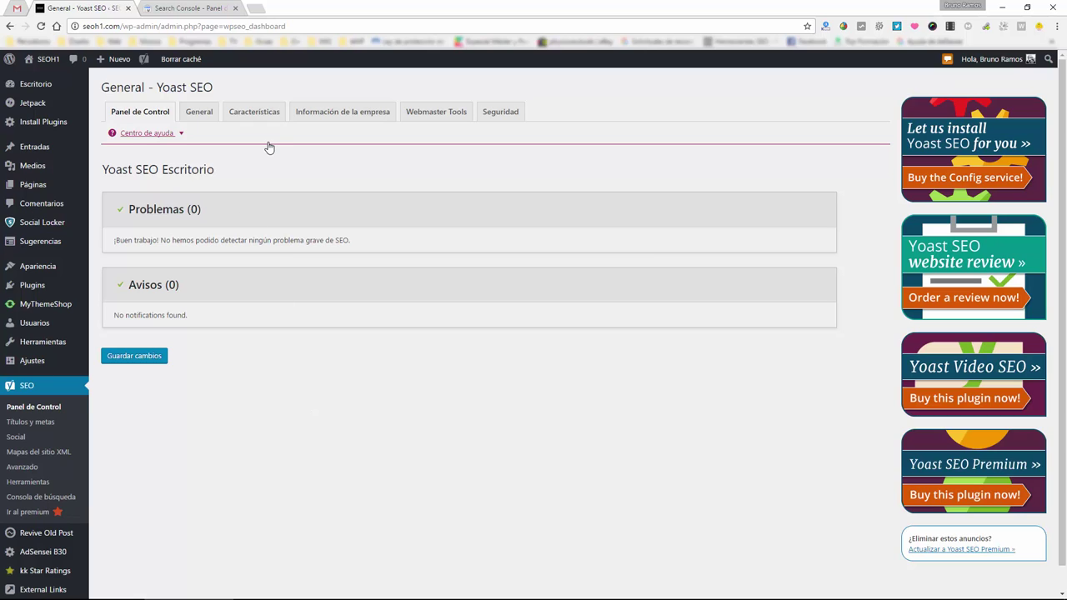
left_click(256, 117)
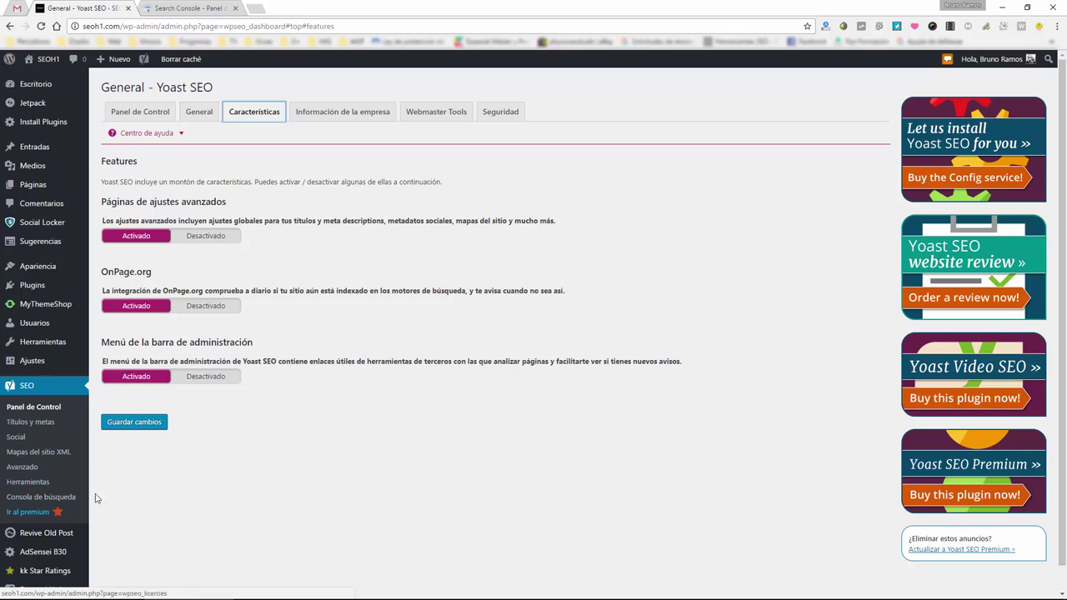
left_click(158, 115)
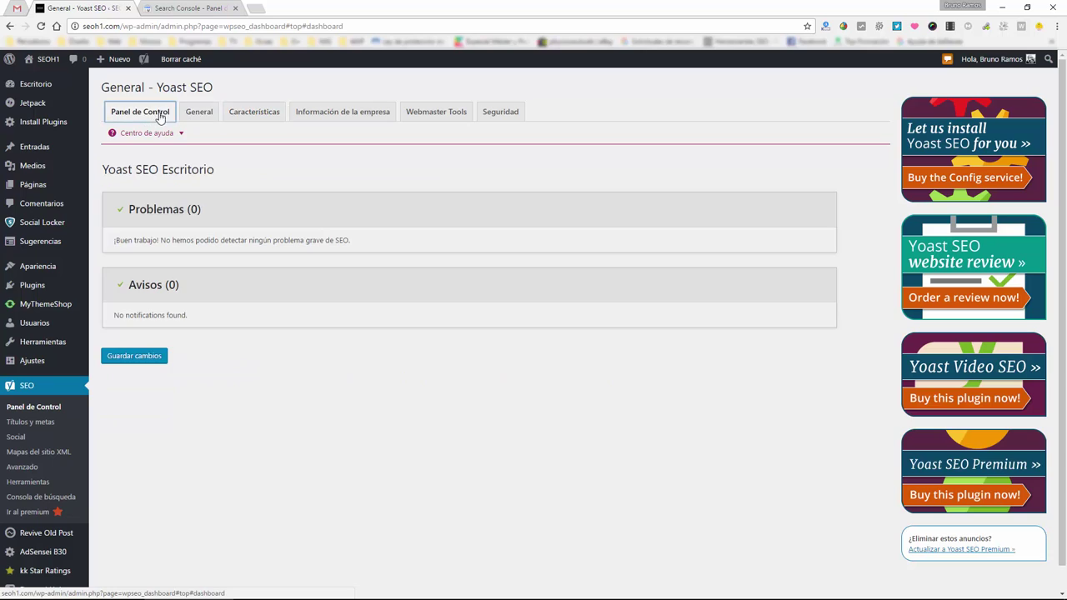
left_click(207, 120)
left_click(253, 122)
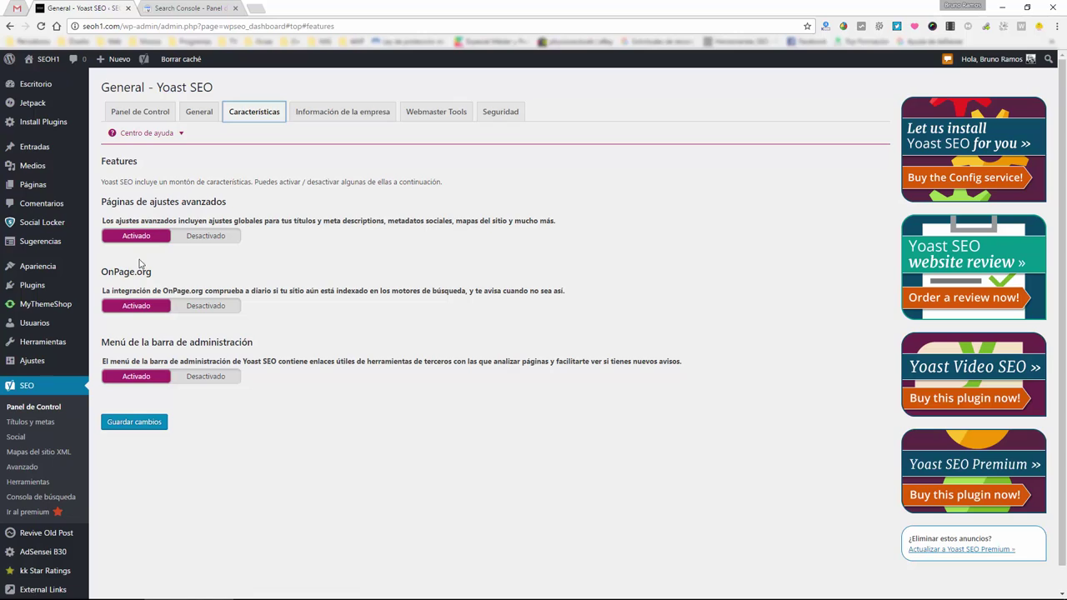
left_click(364, 121)
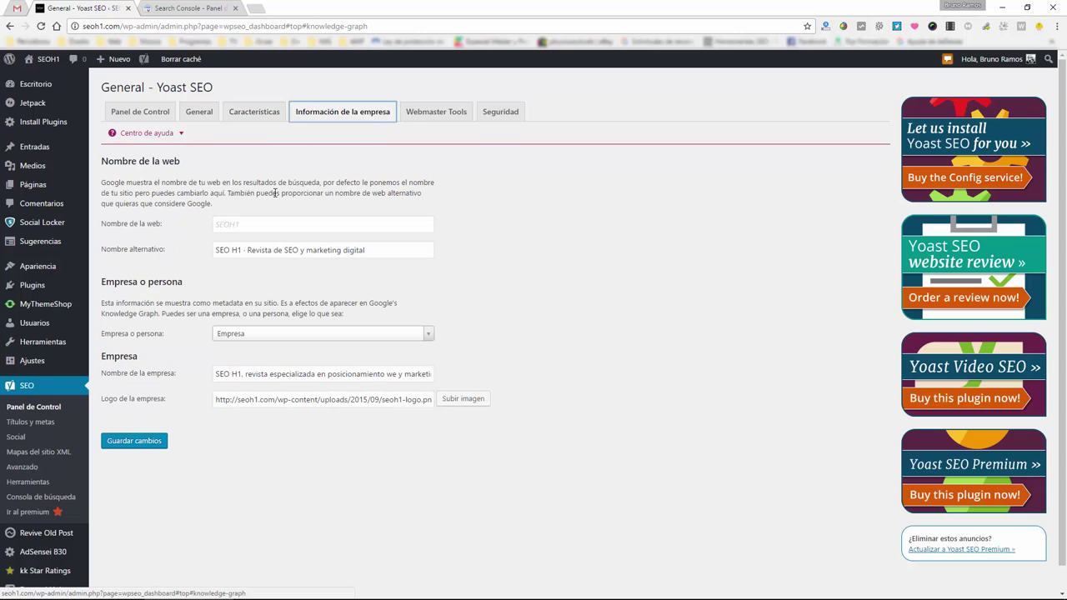
left_click(443, 112)
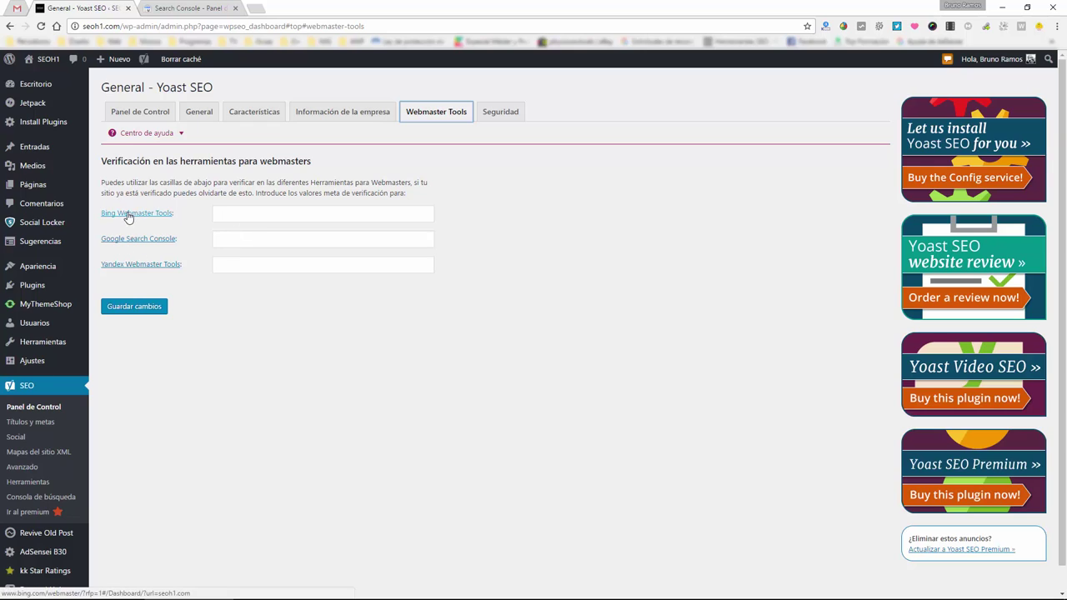
left_click(492, 116)
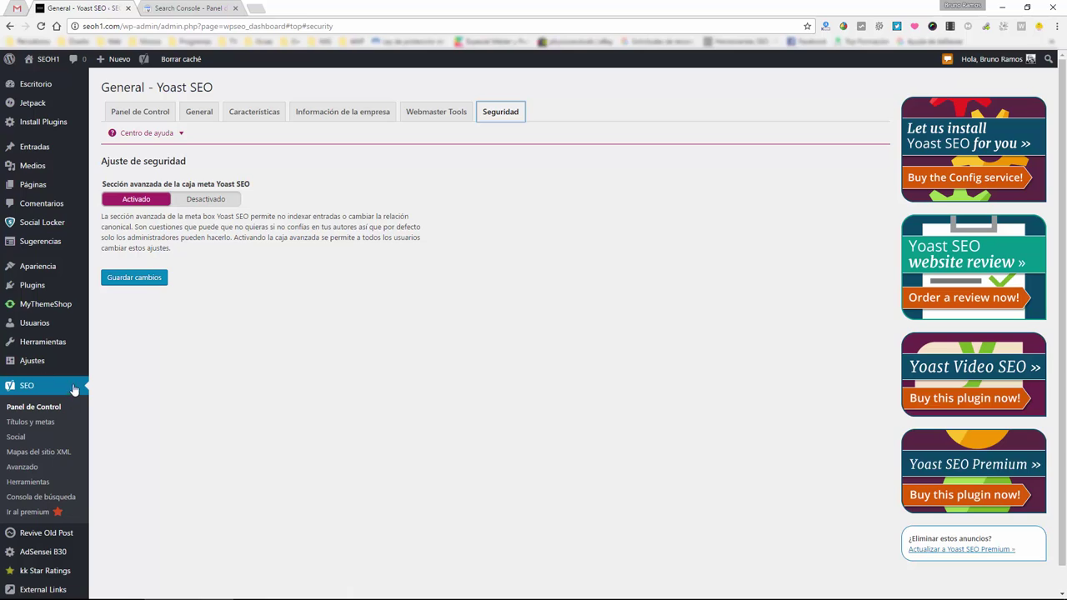
Review the general options under Títulos y metas and the homepage's title, meta description and meta keywords templates
left_click(47, 424)
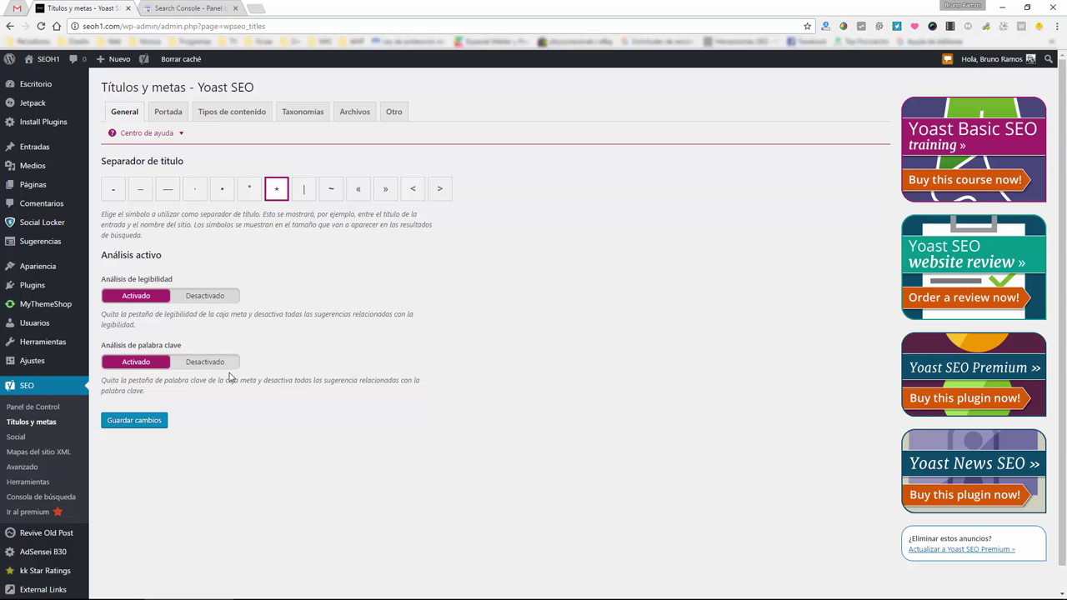
left_click(169, 117)
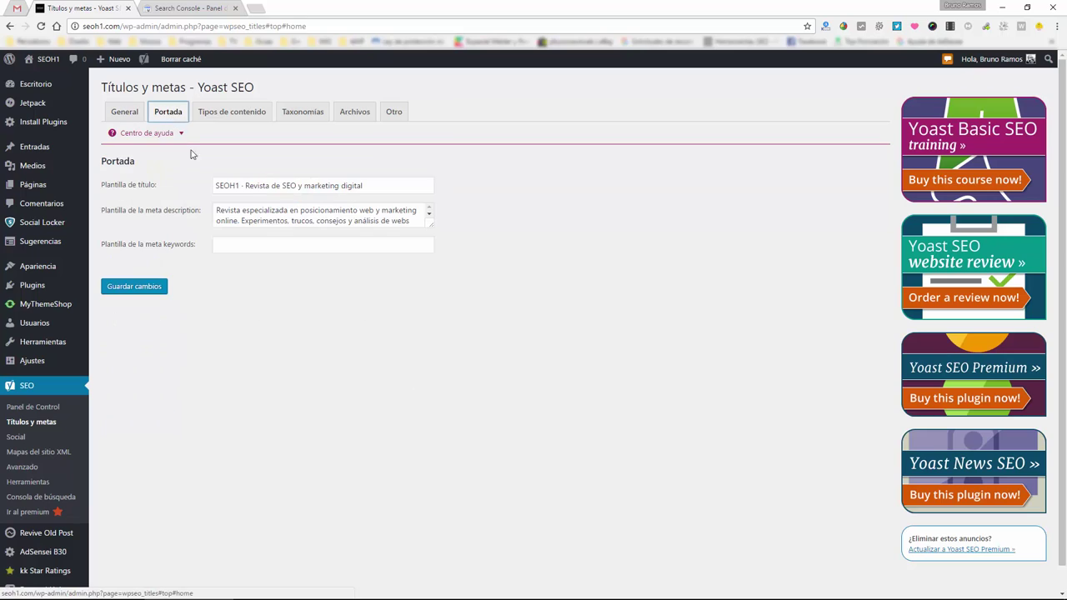
left_click(261, 184)
left_click(261, 210)
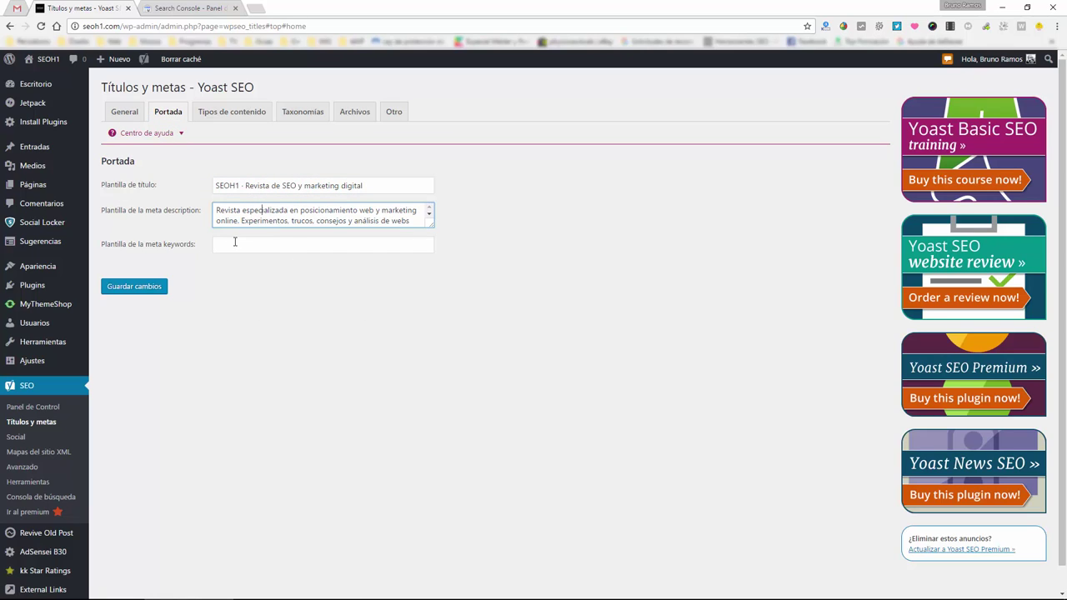
left_click(250, 248)
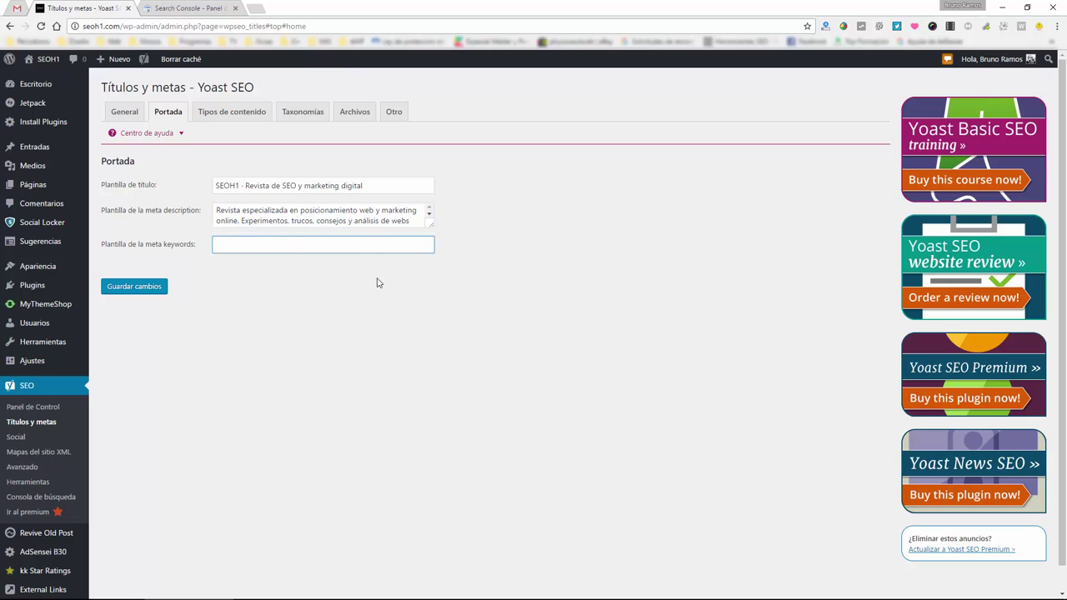
Examine the Tipos de contenido settings for Entradas and Páginas, including templates, meta robots and snippet date
left_click(223, 115)
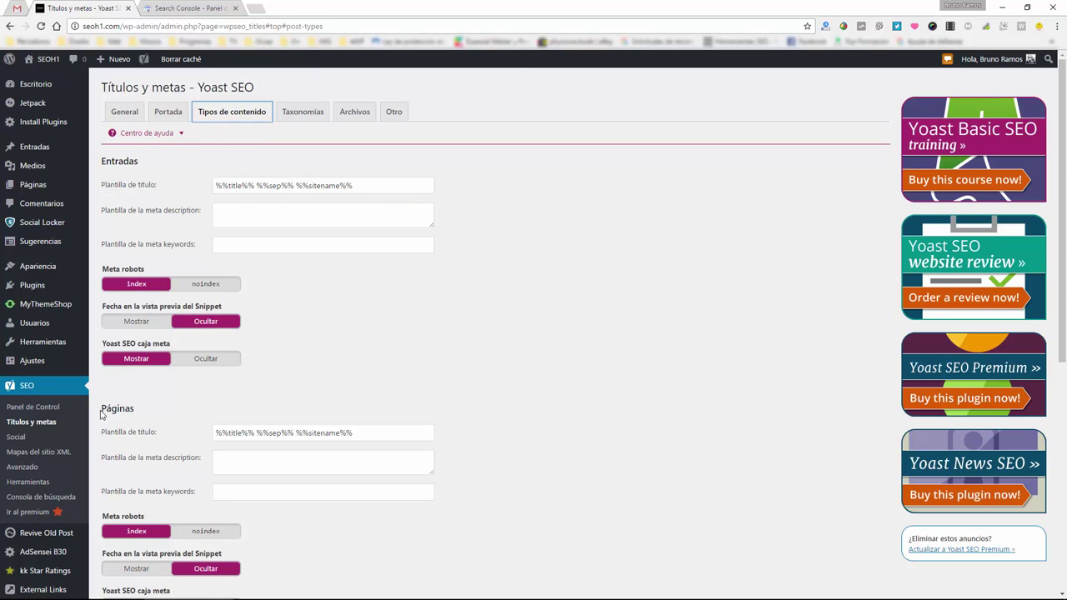
scroll(200, 408, "down", 3)
scroll(162, 375, "up", 3)
left_click_drag(99, 165, 160, 163)
double_click(116, 408)
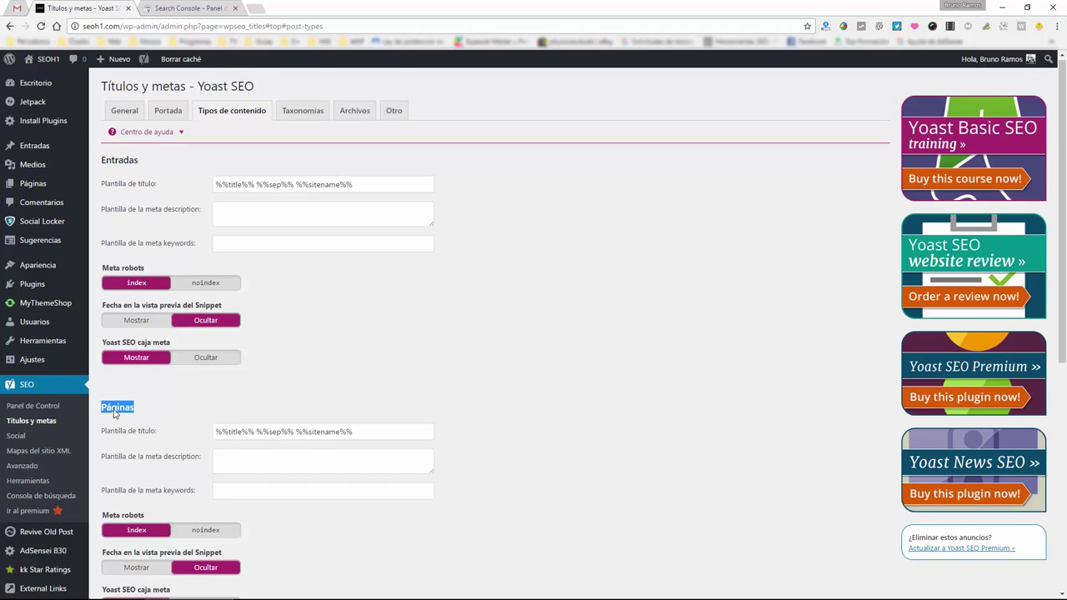
scroll(121, 409, "down", 2)
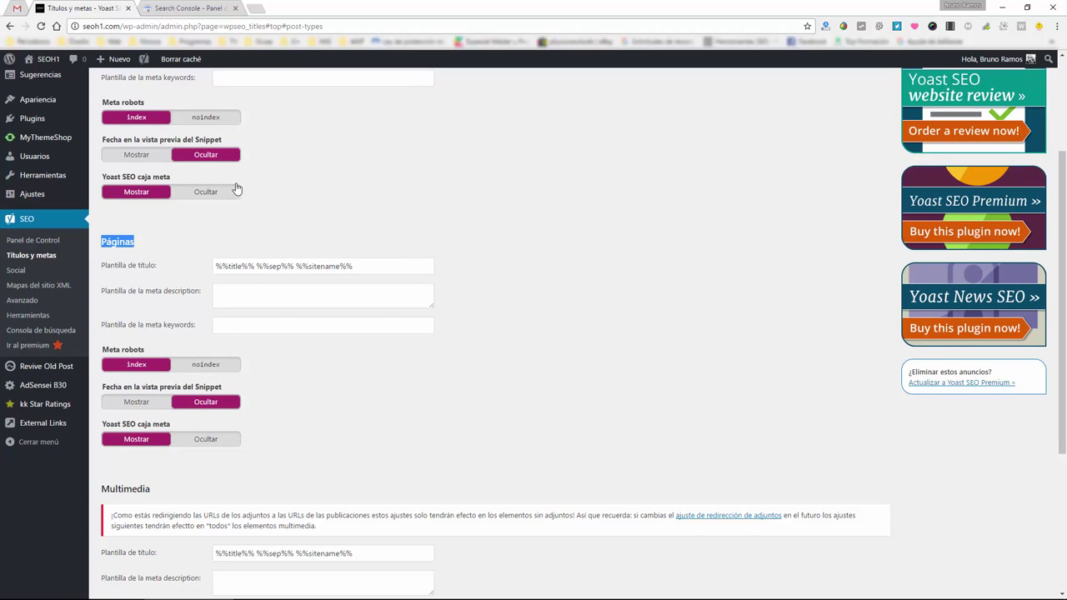
scroll(205, 163, "up", 2)
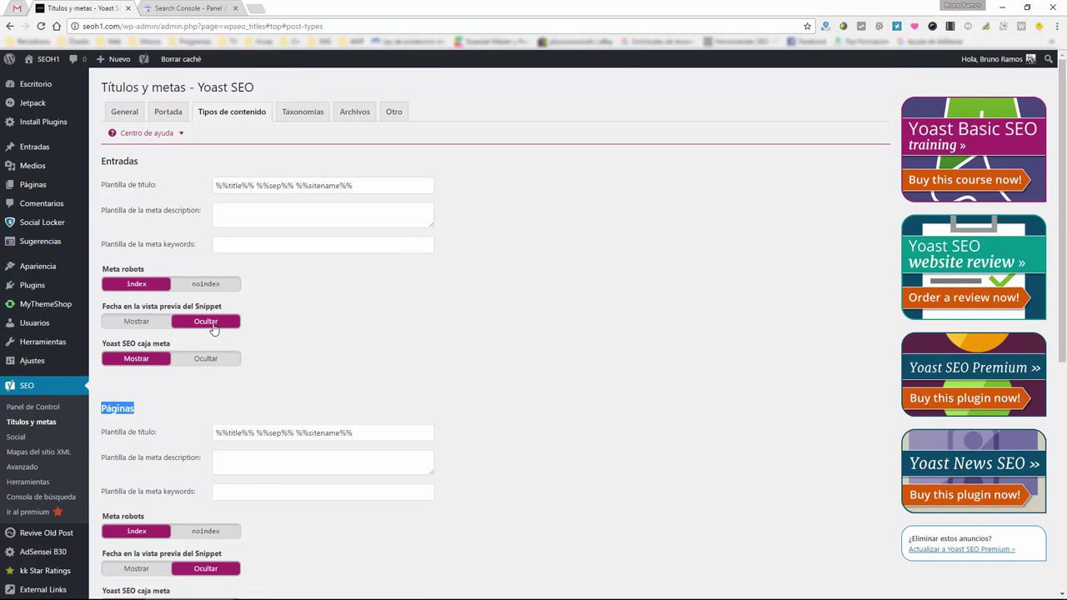
left_click(282, 302)
Set the Yoast SEO meta box to Ocultar for the Multimedia content type and save the changes
scroll(234, 337, "down", 1)
scroll(234, 337, "down", 2)
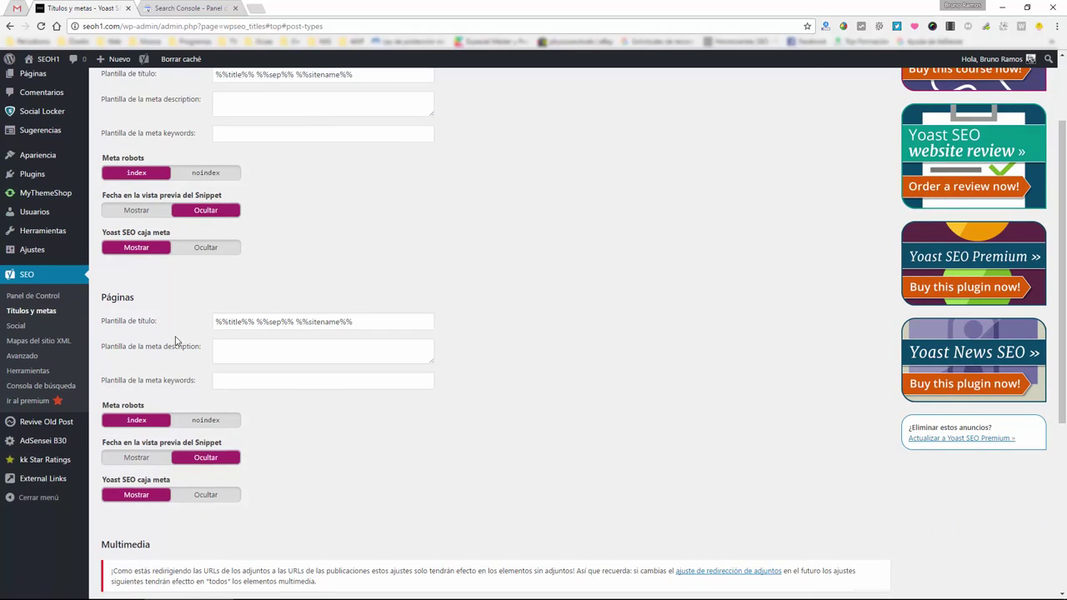
scroll(176, 341, "down", 3)
scroll(200, 413, "down", 3)
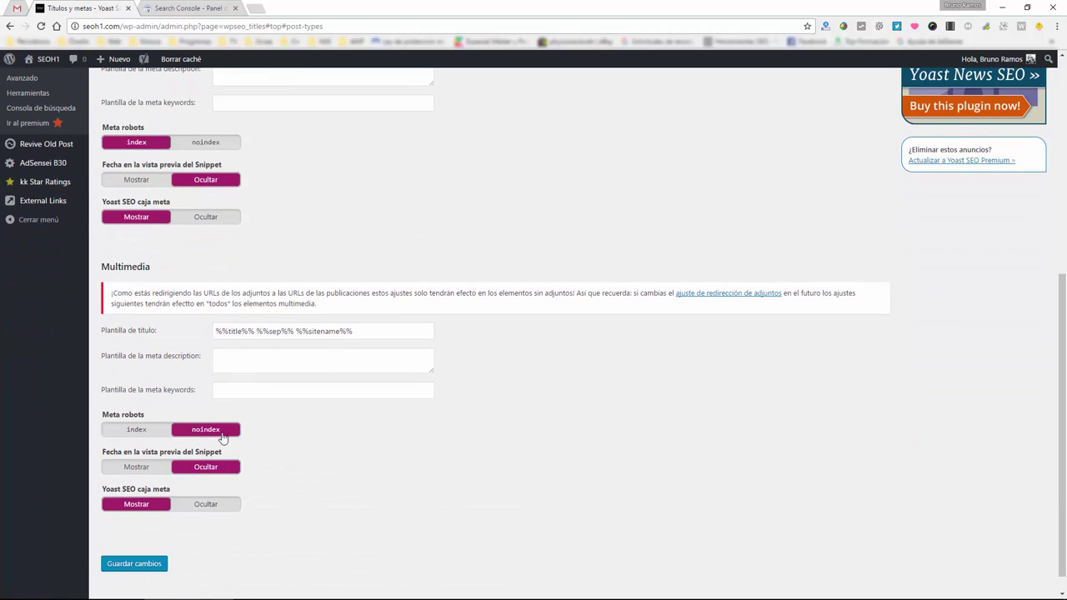
left_click(206, 503)
left_click(148, 567)
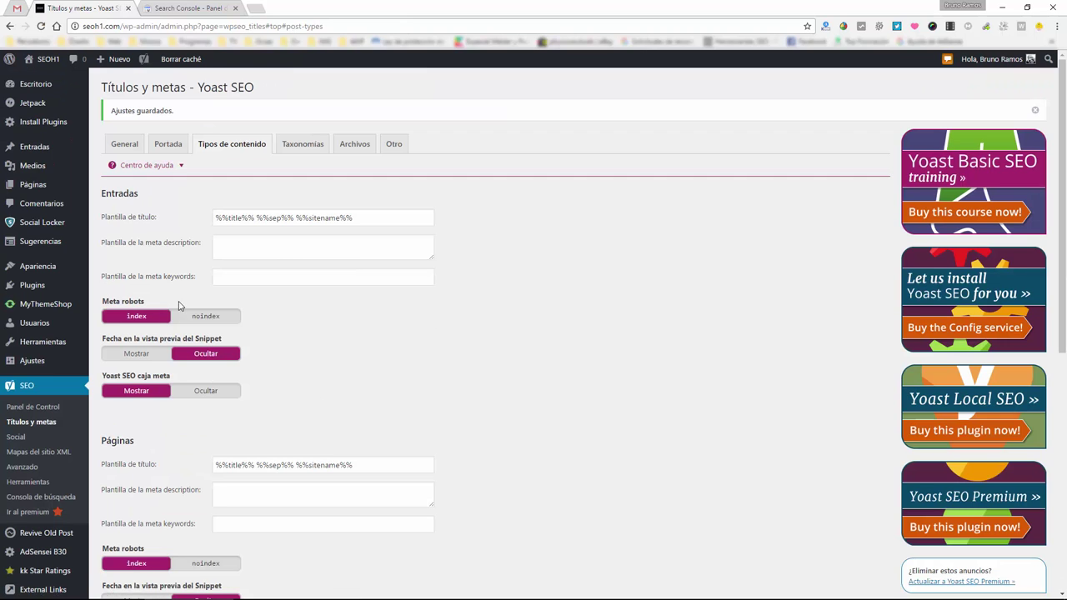
Review the saved content type settings for Entradas, Páginas and Multimedia
scroll(174, 299, "down", 5)
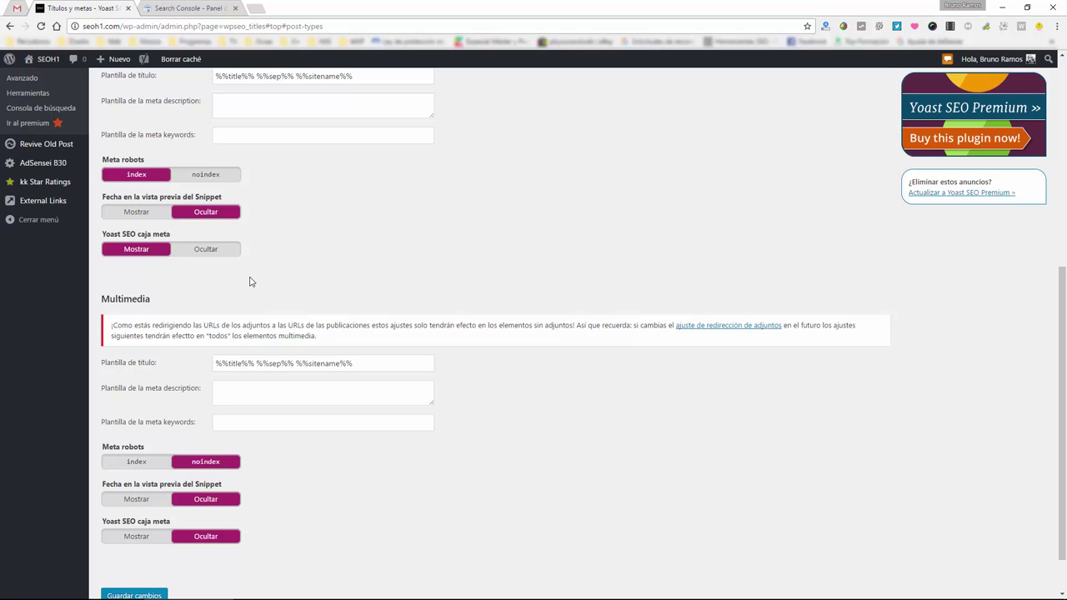
scroll(250, 282, "up", 5)
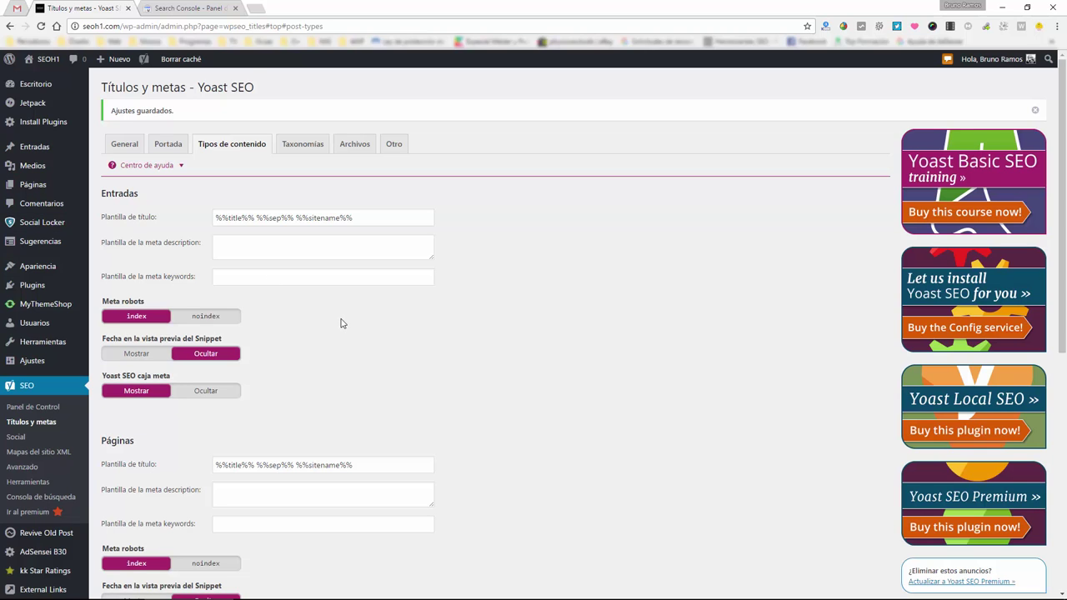
scroll(341, 323, "down", 5)
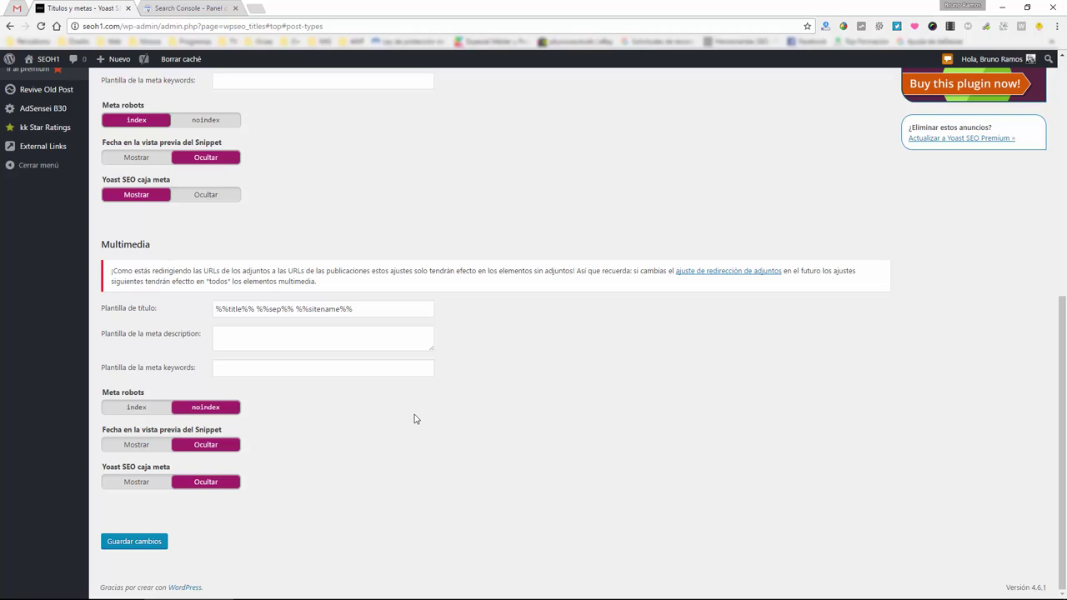
scroll(414, 420, "up", 8)
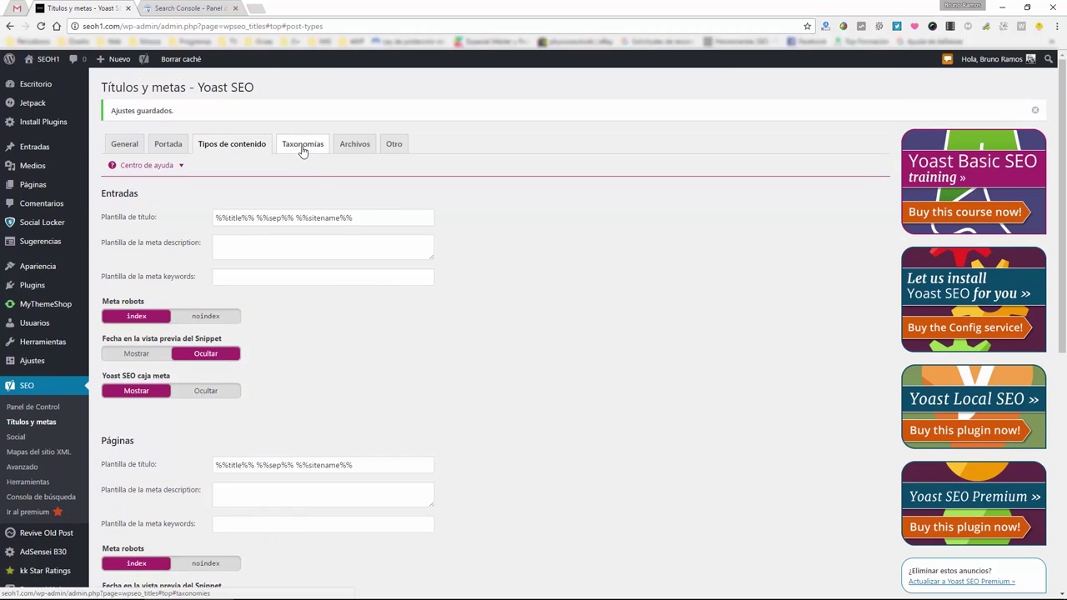
Review the Taxonomías settings and inspect the robots meta tag in the source of the site's Monetización category page
left_click(303, 148)
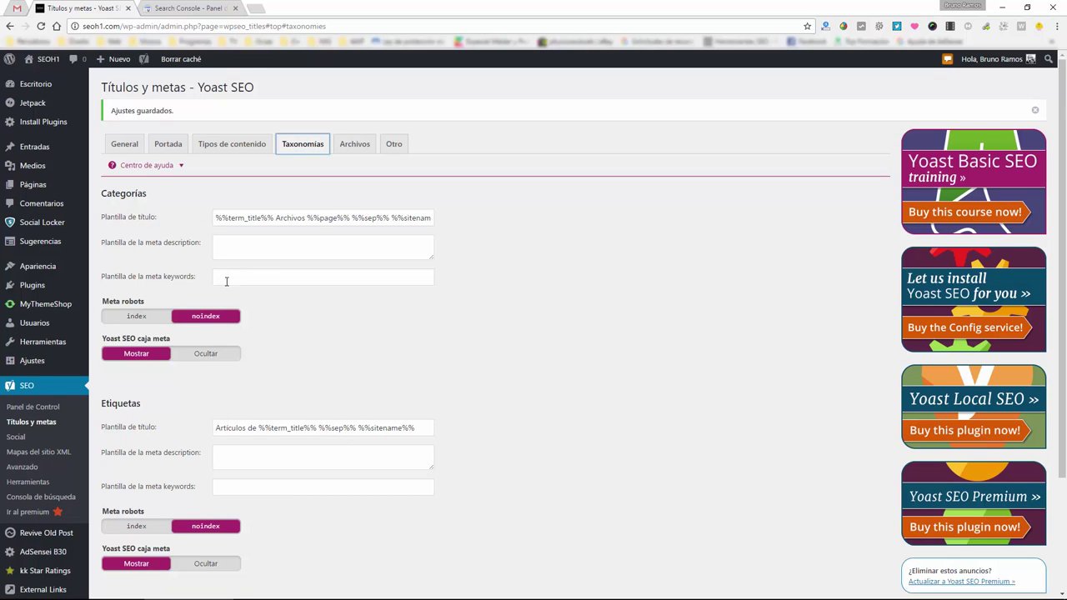
scroll(226, 281, "down", 3)
middle_click(46, 59)
left_click(185, 7)
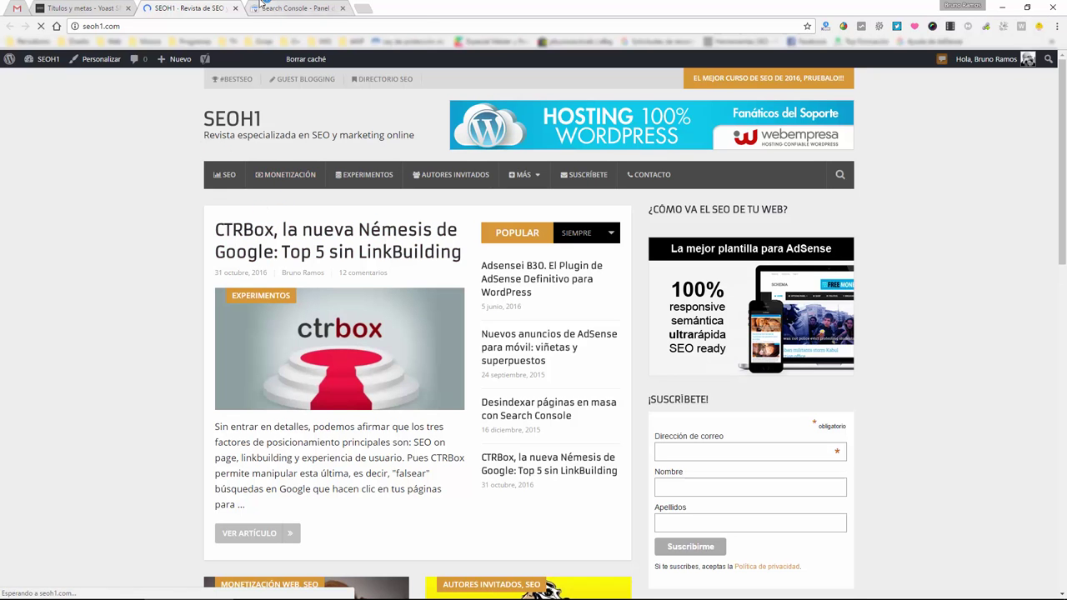
key("ctrl+u")
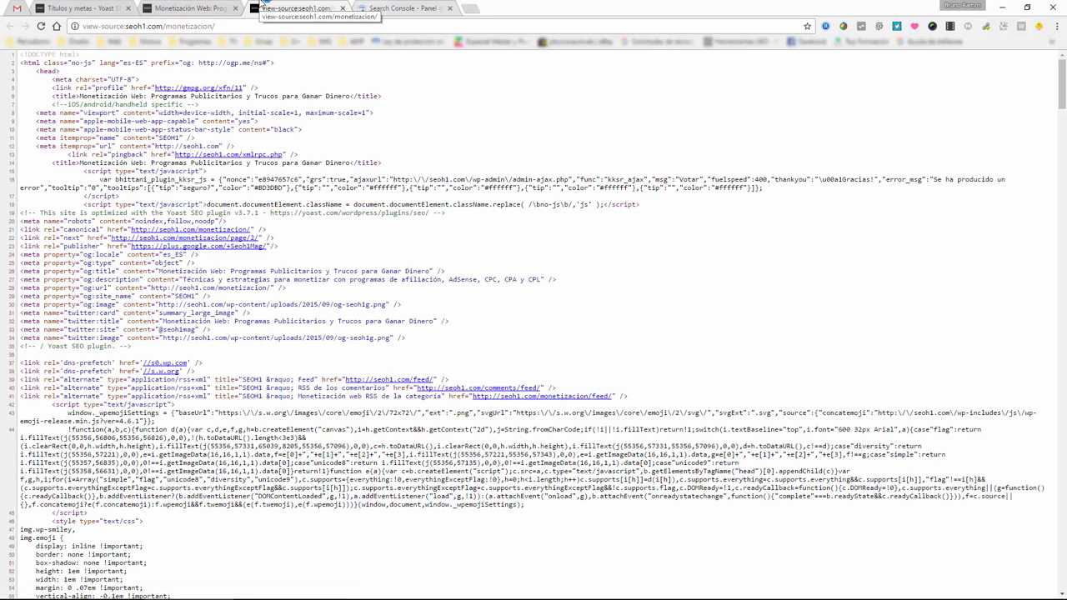
left_click_drag(135, 221, 159, 221)
double_click(186, 222)
middle_click(302, 6)
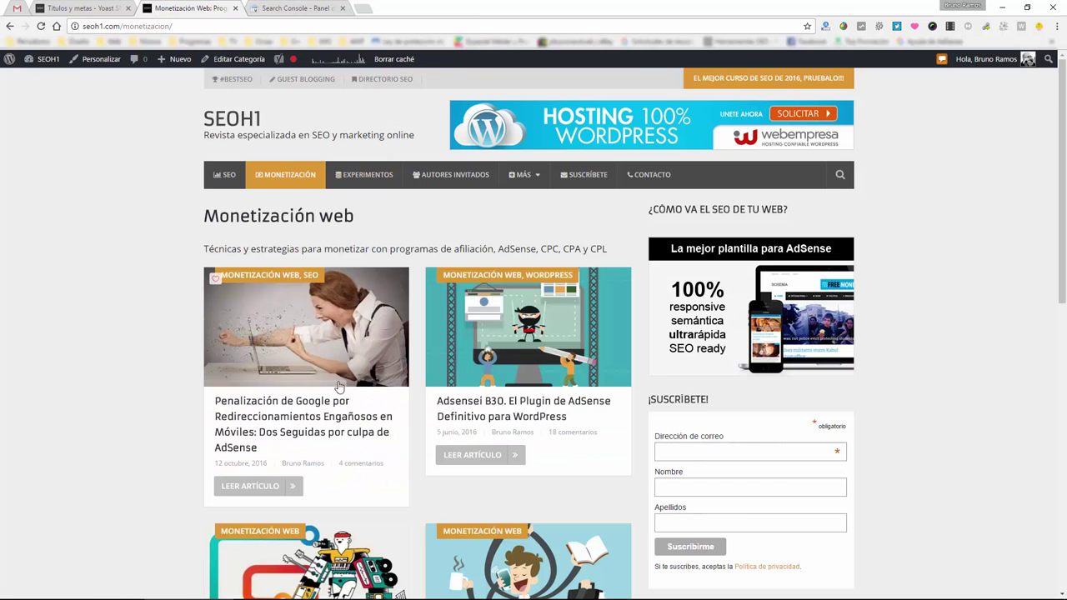
Look through the article listing on the Monetización category page, close it and return to the Taxonomías settings
scroll(214, 276, "down", 1)
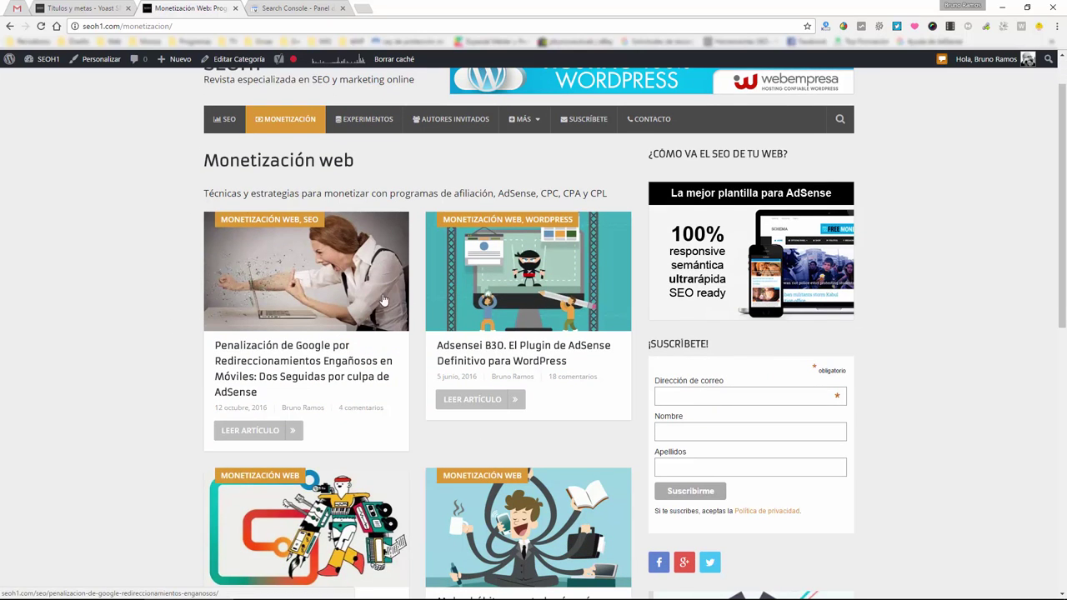
scroll(367, 275, "down", 2)
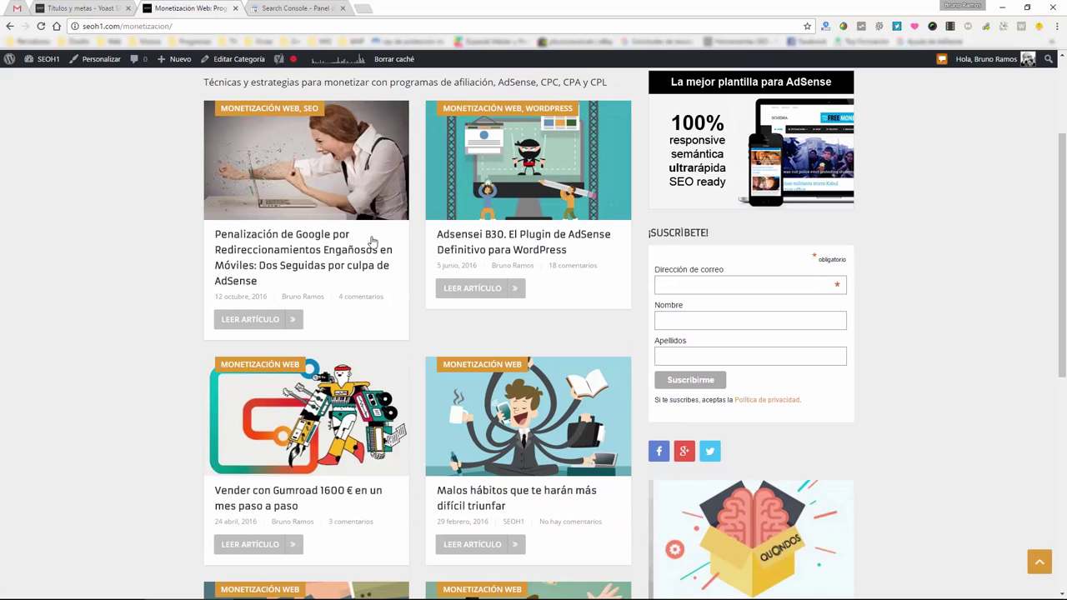
scroll(317, 316, "down", 3)
scroll(448, 300, "up", 5)
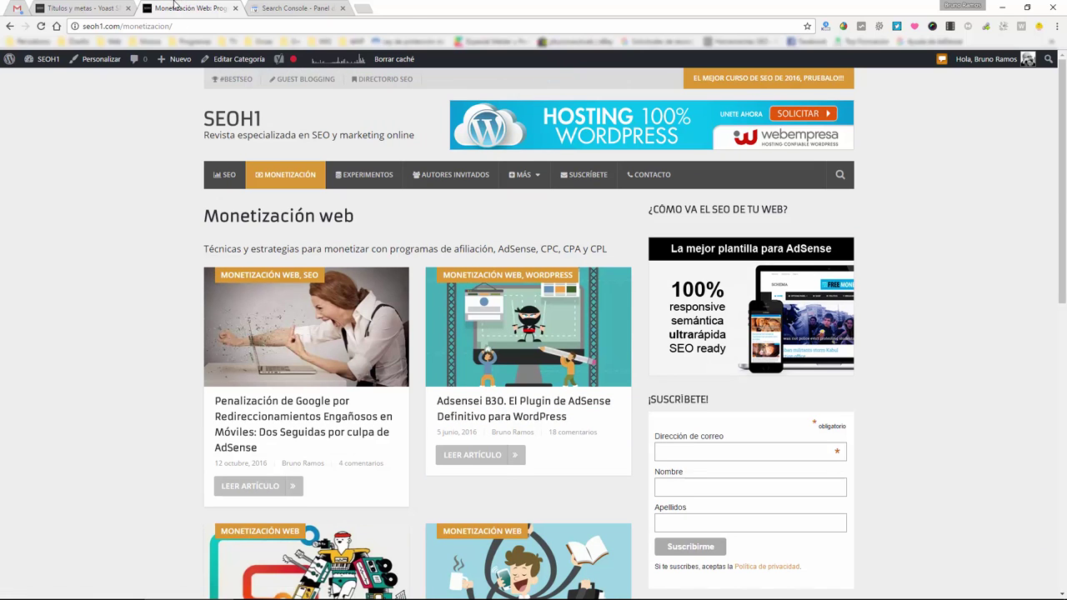
left_click(235, 7)
left_click(79, 8)
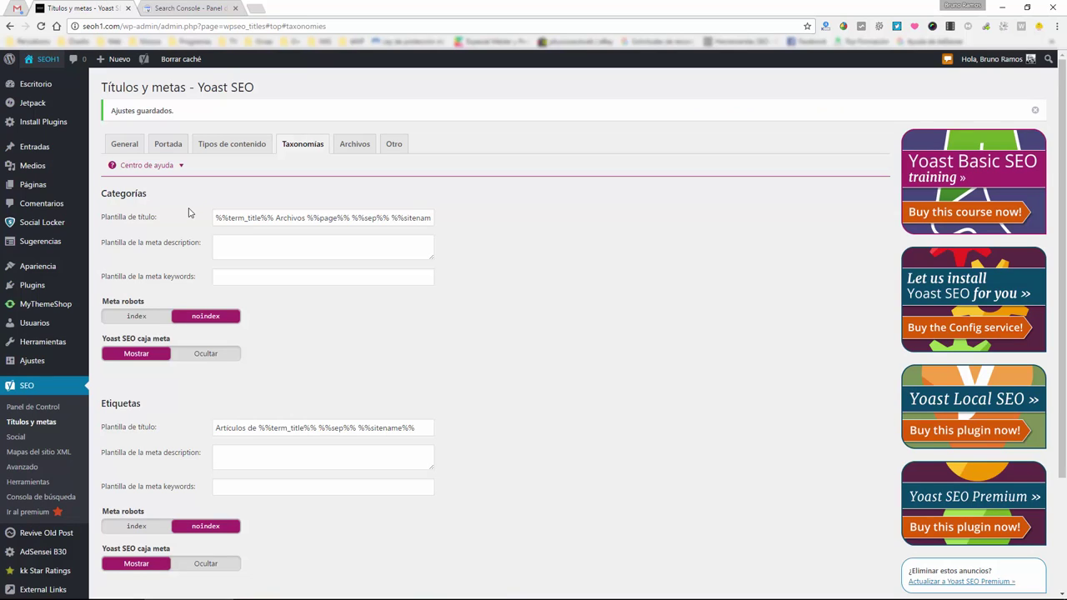
Review the Archivos settings, look through the articles on the site's Monetización category page and return to the settings
left_click(355, 148)
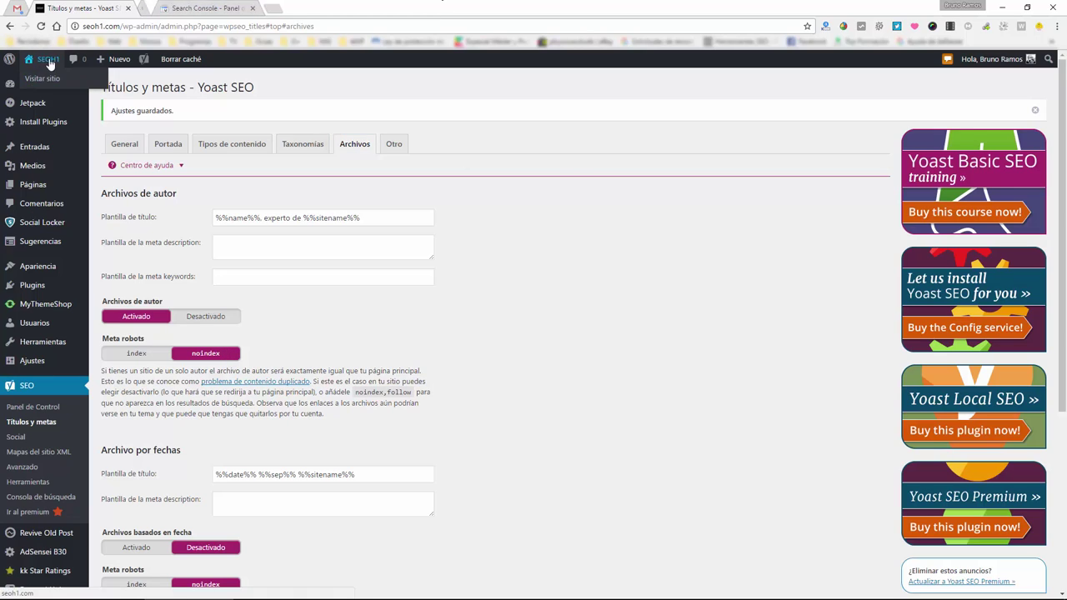
middle_click(42, 61)
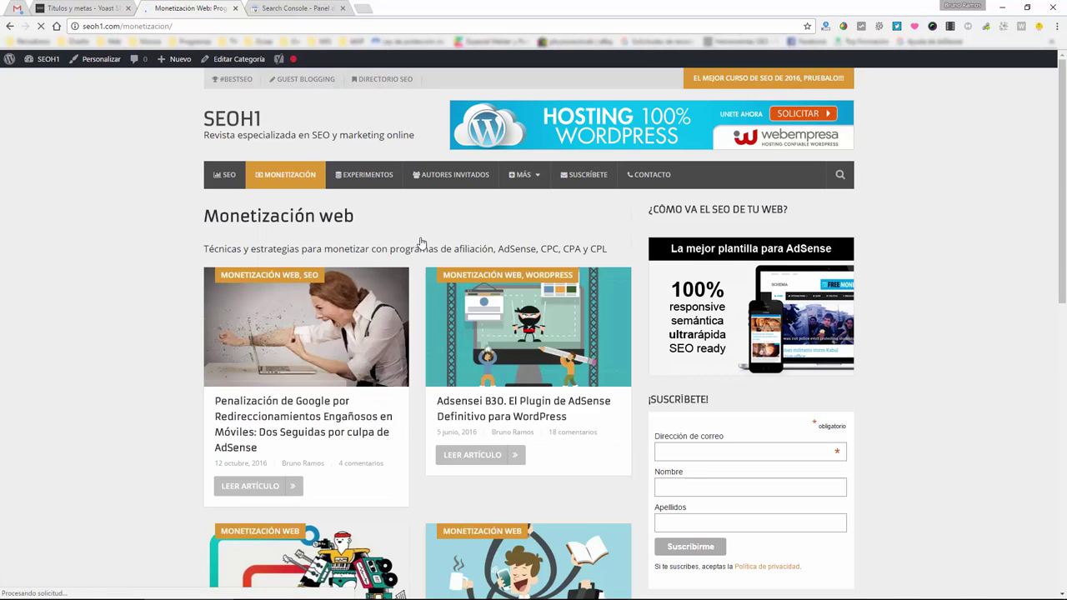
scroll(500, 457, "down", 3)
scroll(501, 458, "down", 4)
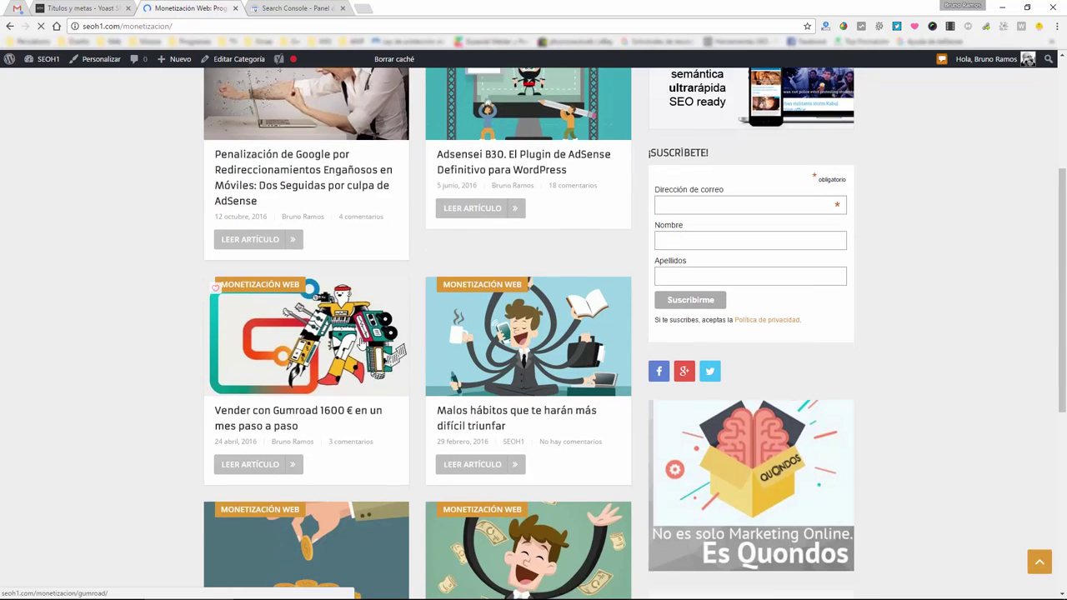
scroll(361, 339, "up", 7)
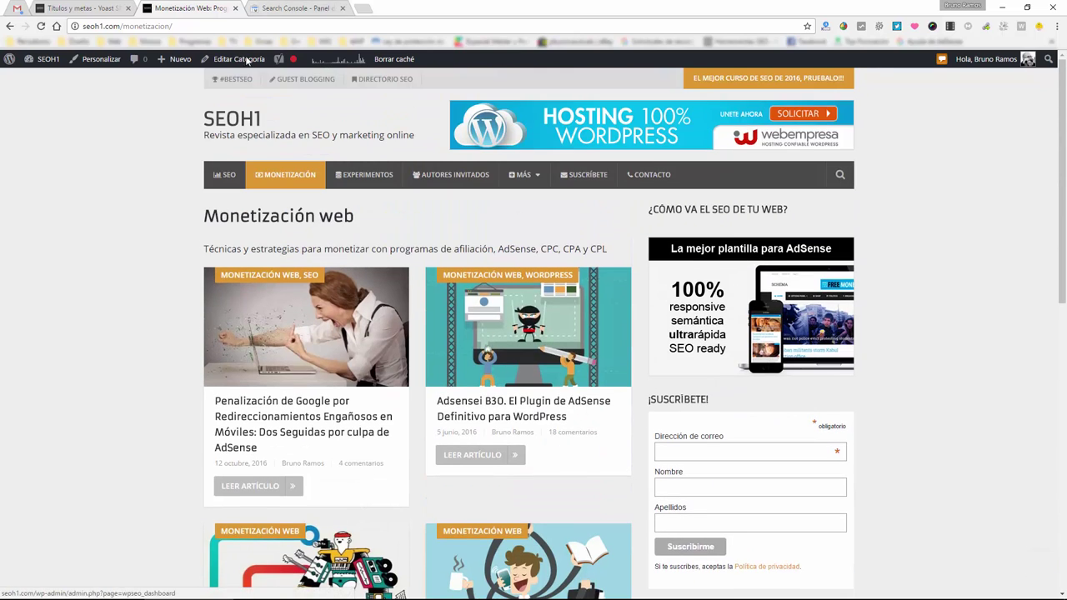
left_click(105, 7)
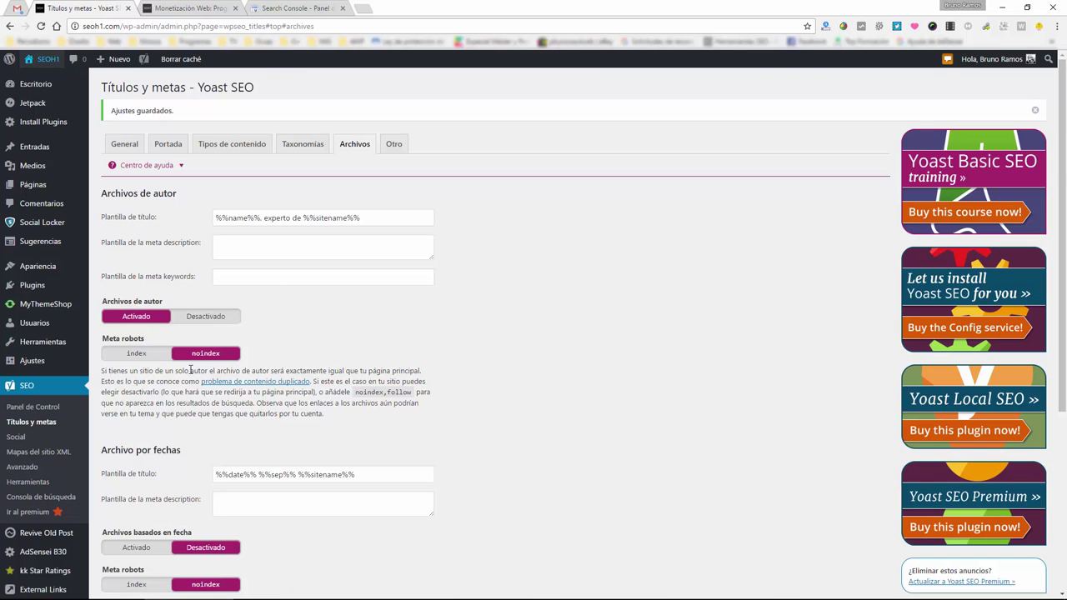
Examine the author bylines of the articles listed on the Monetización category page
left_click(170, 7)
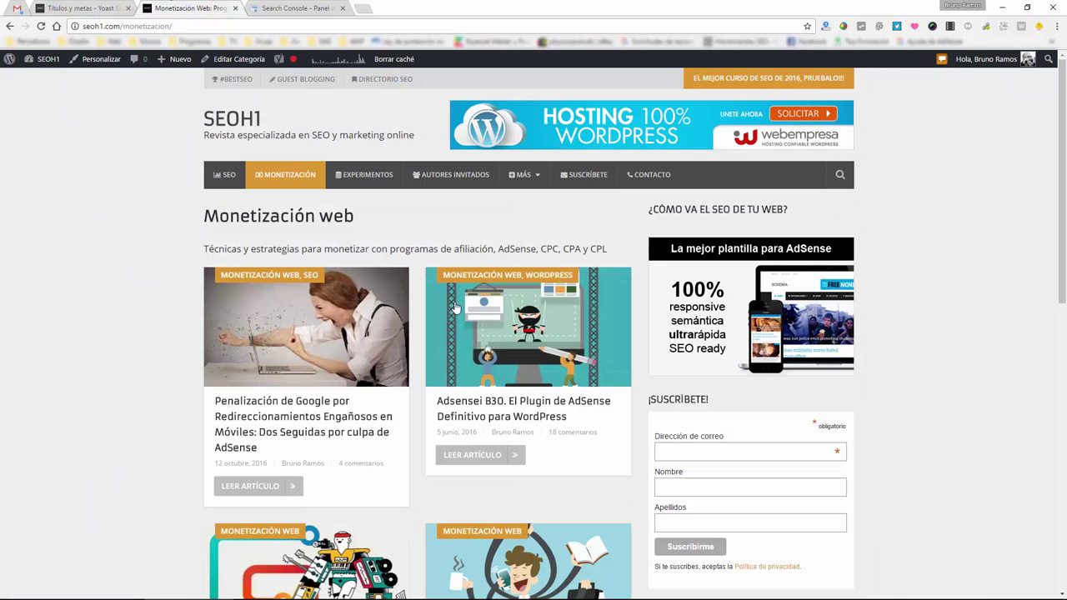
scroll(440, 332, "down", 3)
scroll(422, 419, "down", 1)
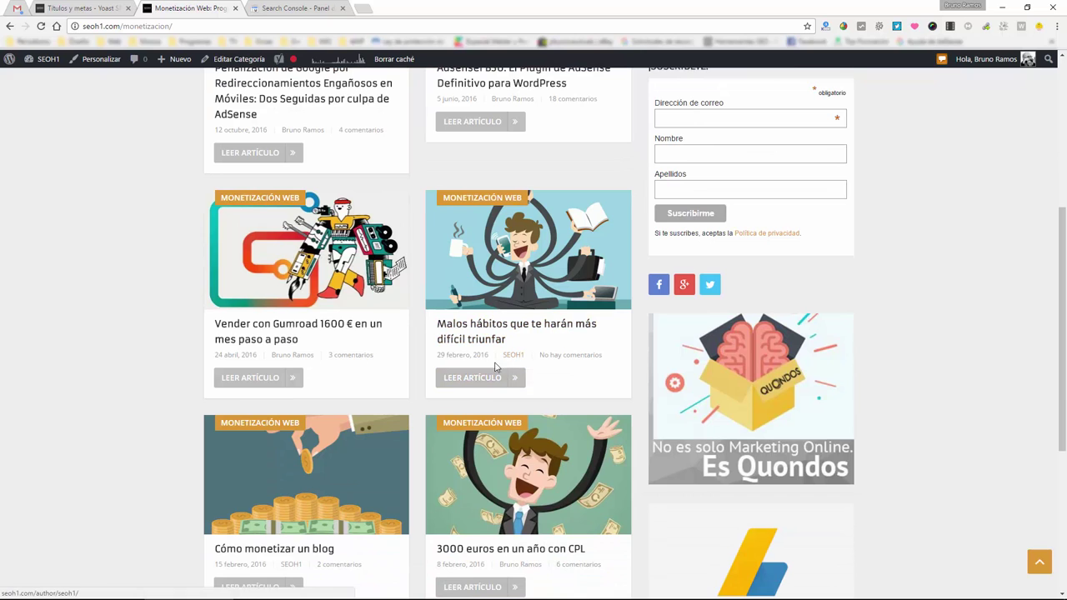
scroll(484, 368, "up", 1)
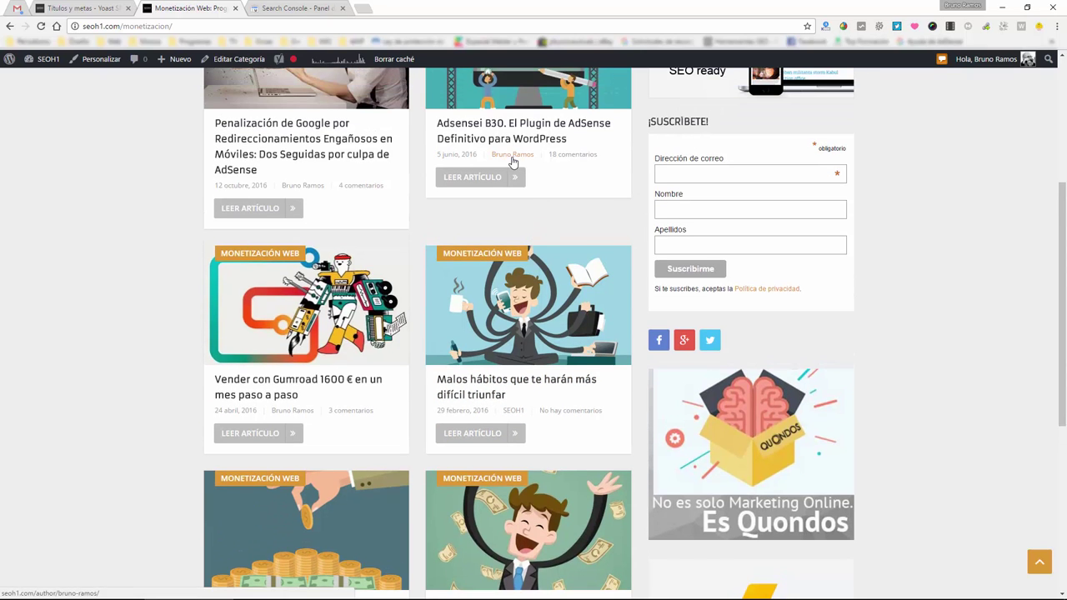
scroll(511, 166, "down", 3)
scroll(512, 174, "up", 12)
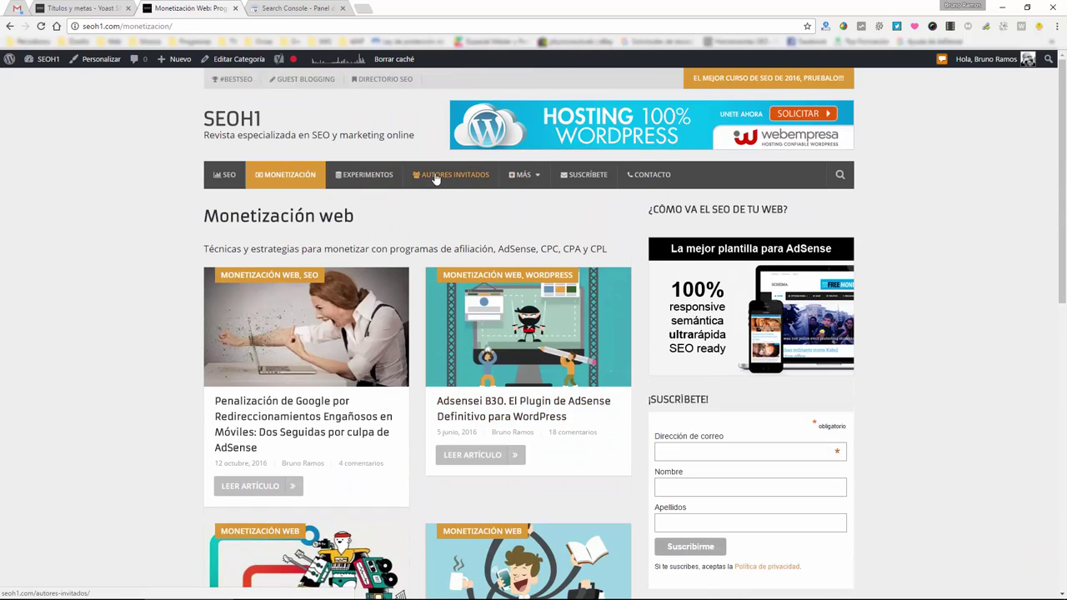
Open a guest author's archive page from the Autores Invitados listing, check its heading and close the page
left_click(435, 174)
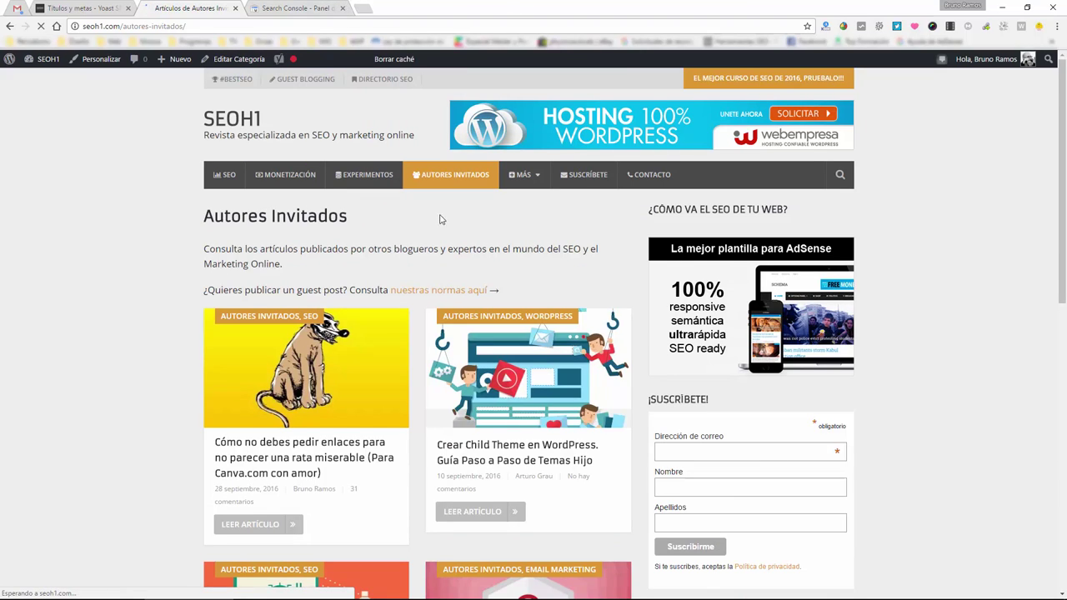
scroll(272, 243, "down", 3)
scroll(352, 302, "down", 2)
left_click(306, 398)
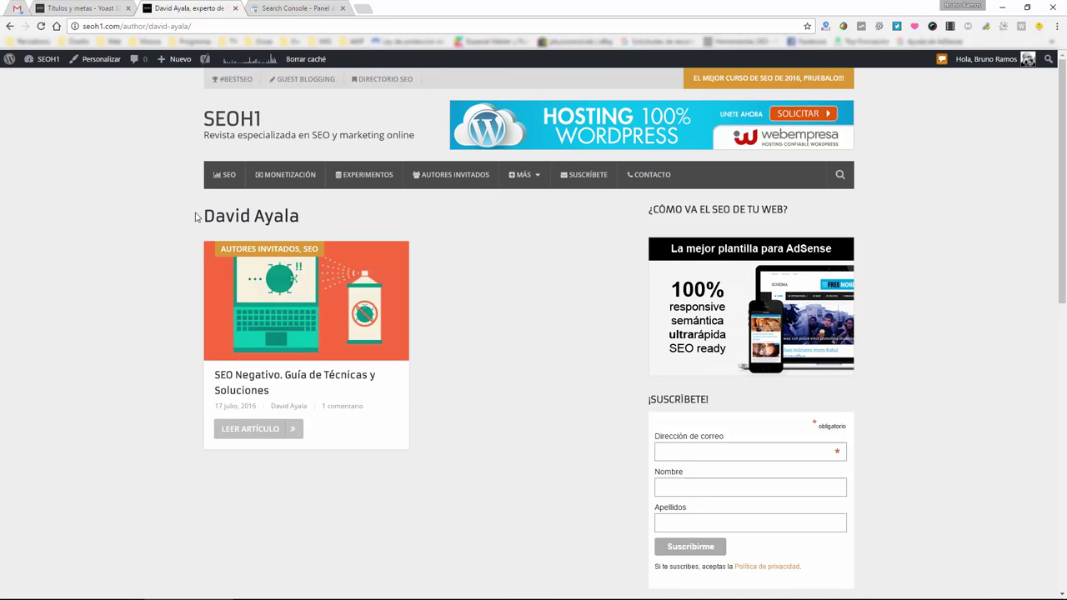
left_click_drag(192, 217, 345, 215)
middle_click(166, 6)
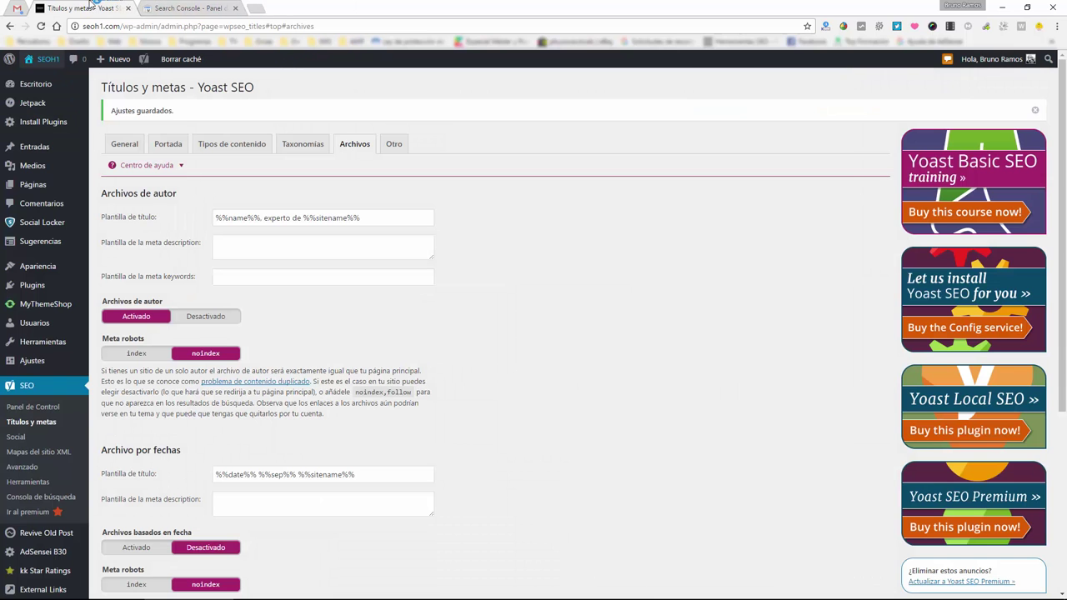
Review the author, date and special page settings under Archivos and select noindex for the date archives
scroll(214, 286, "down", 2)
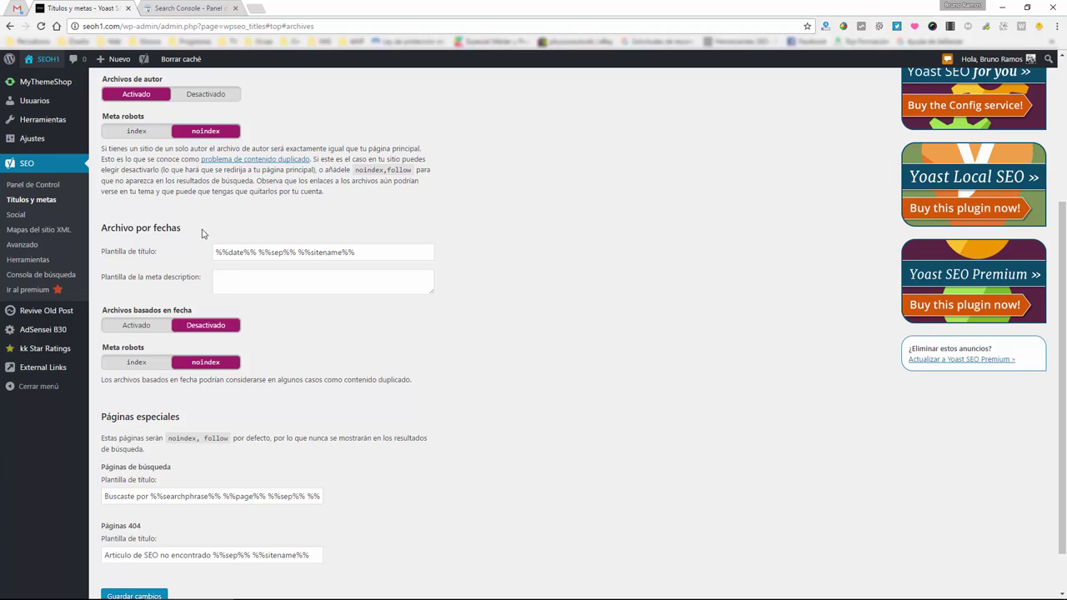
scroll(224, 291, "down", 2)
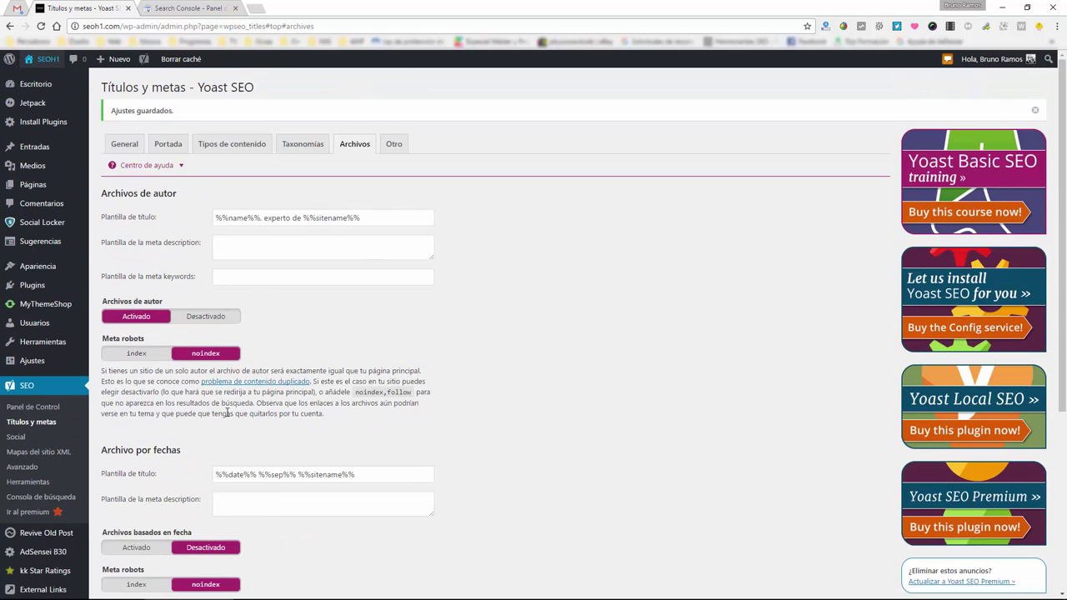
scroll(225, 413, "down", 2)
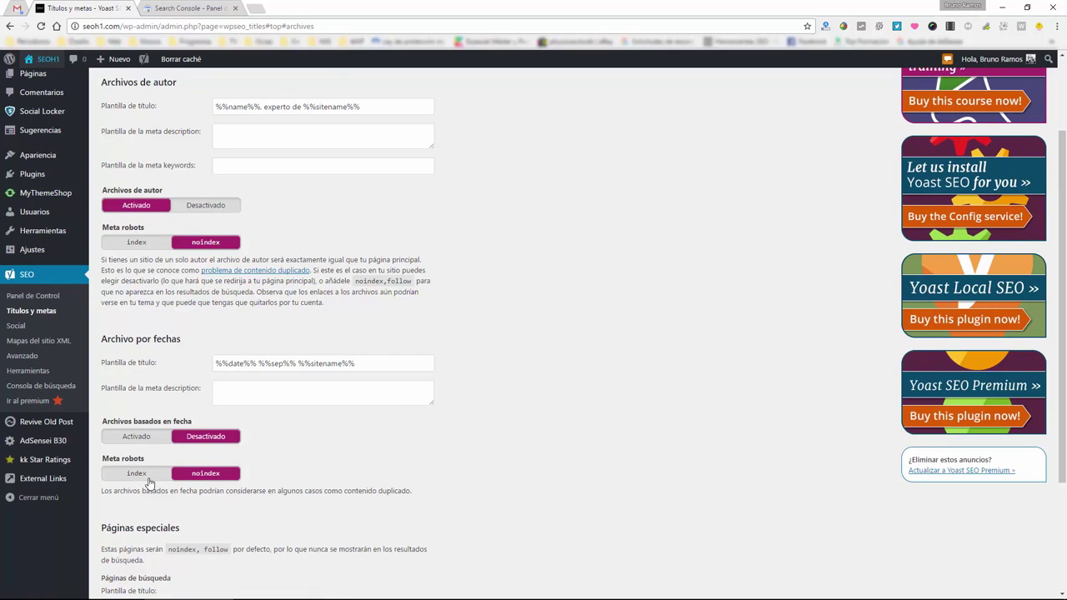
left_click_drag(138, 475, 161, 483)
left_click(157, 475)
left_click(187, 477)
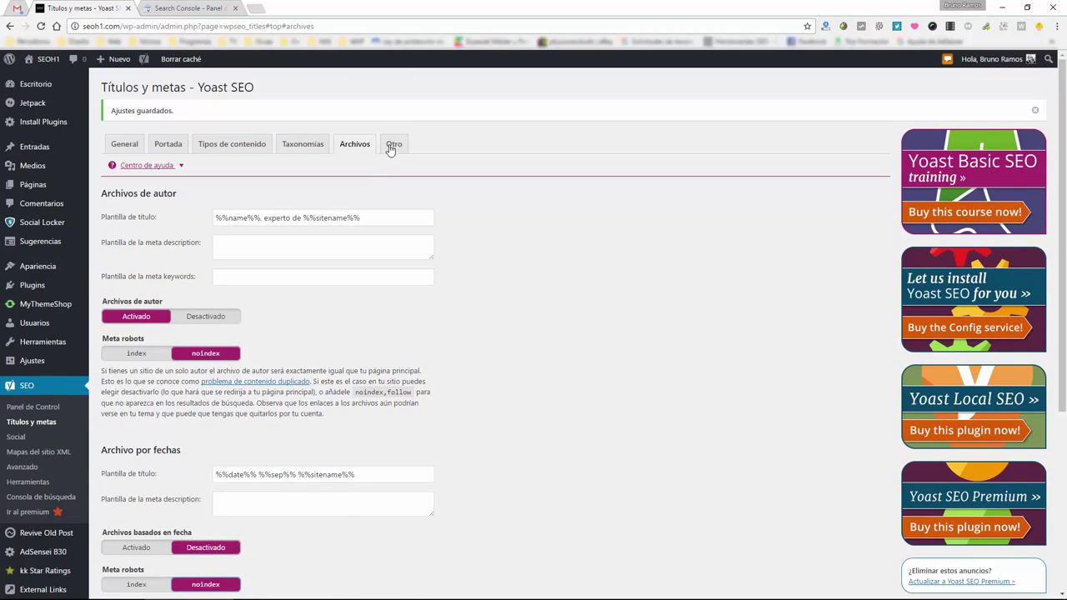
Review the site-wide meta settings under Otro, especially the noindex option for archive subpages
left_click(392, 146)
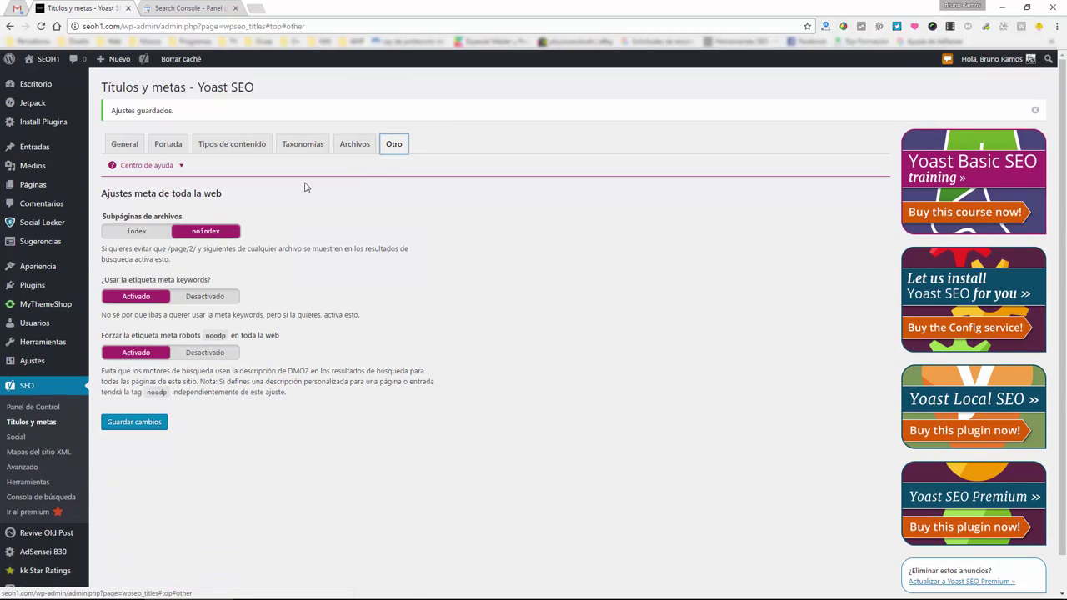
left_click_drag(160, 249, 208, 250)
left_click(193, 263)
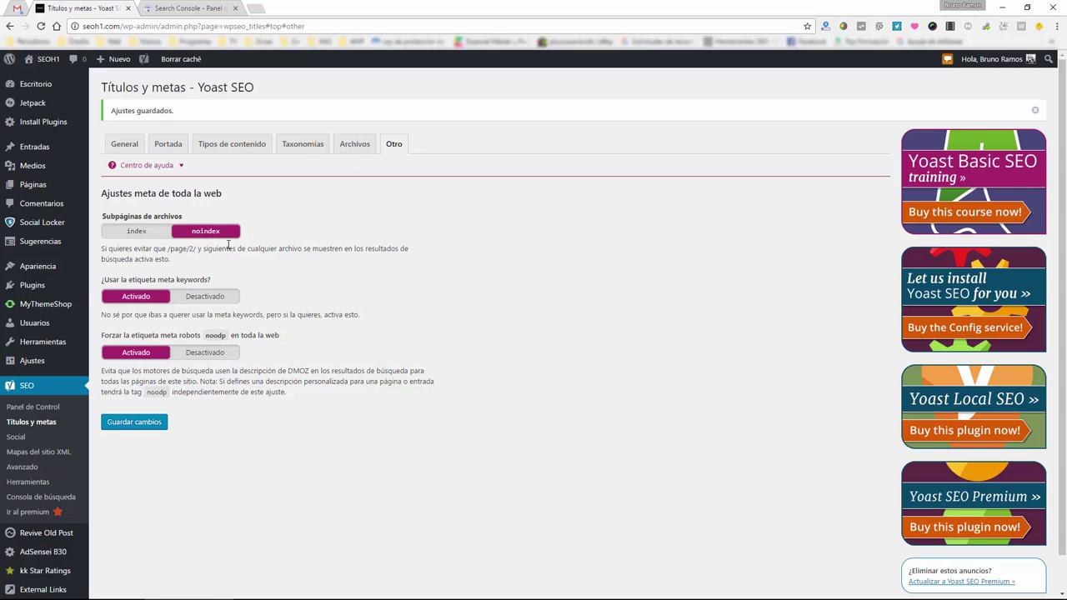
Inspect the canonical and next link tags in the home page's source, then close the source and the site page
middle_click(75, 59)
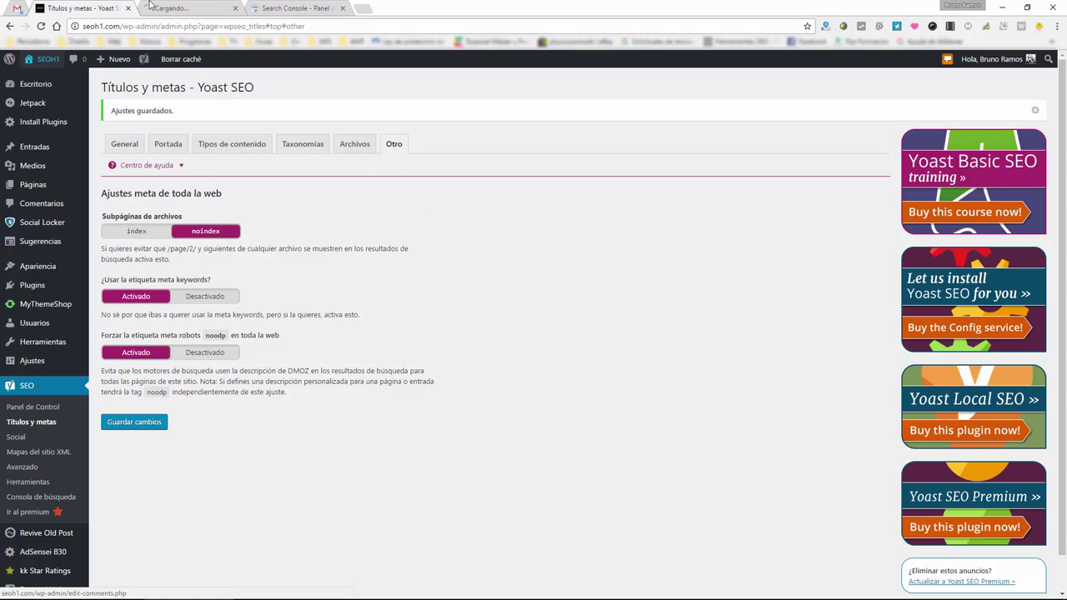
left_click(167, 8)
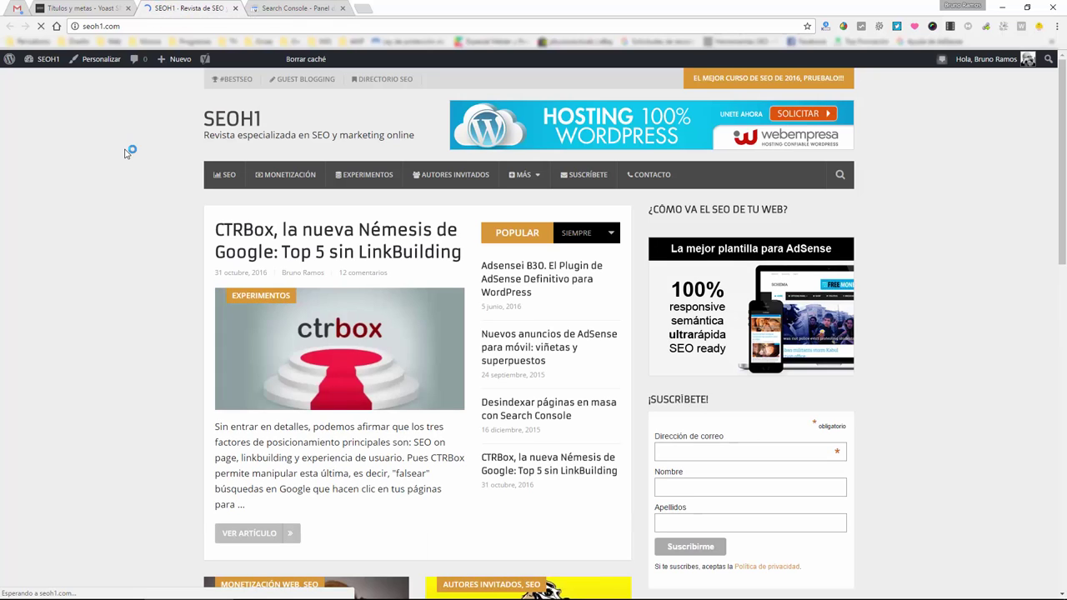
key("ctrl+u")
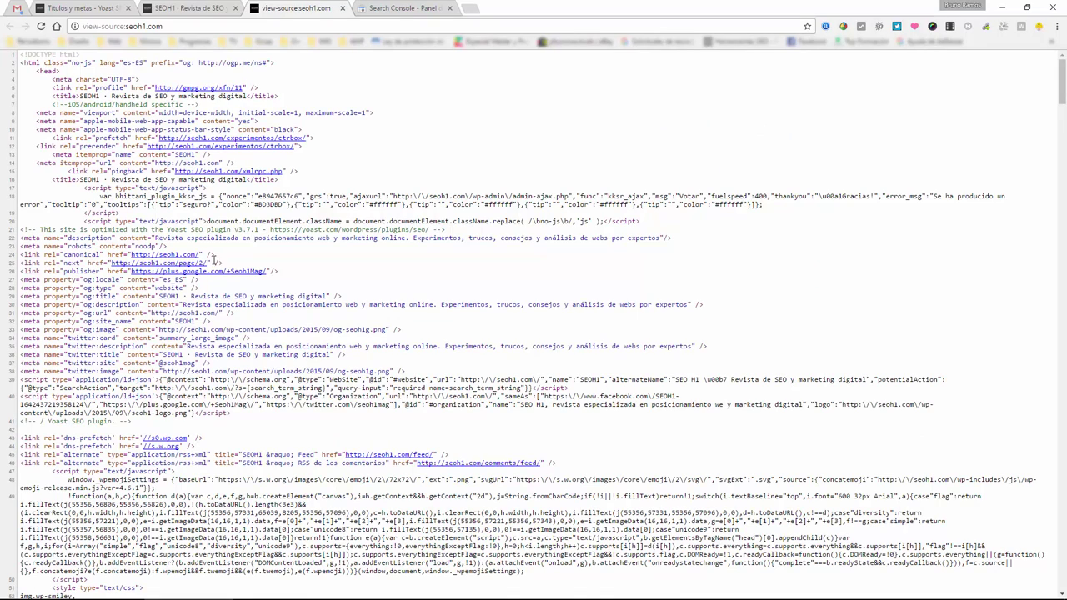
left_click_drag(198, 263, 123, 264)
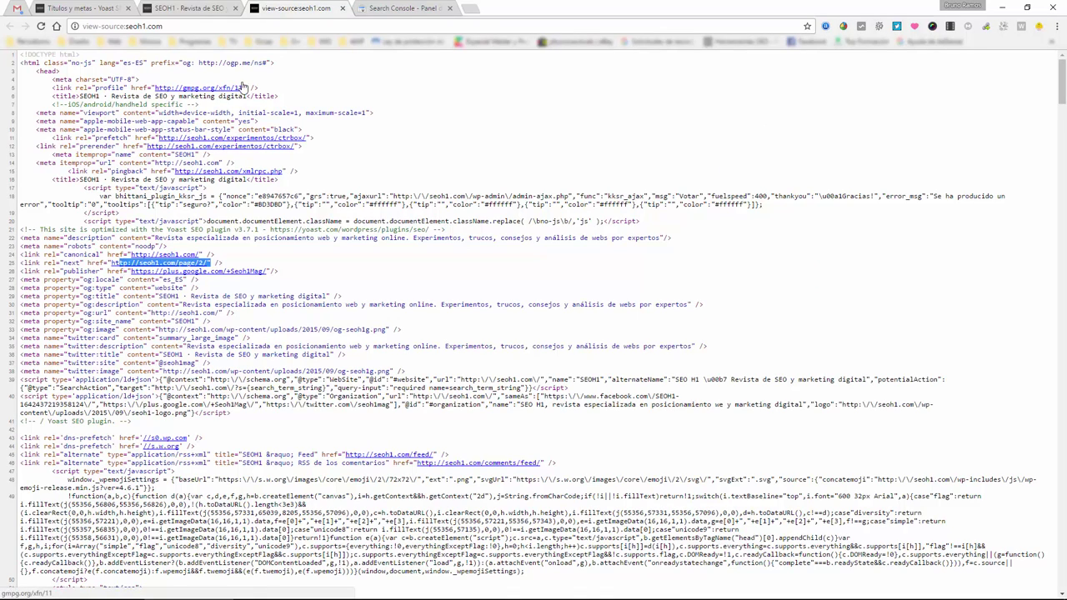
left_click(134, 256)
left_click_drag(121, 254, 219, 263)
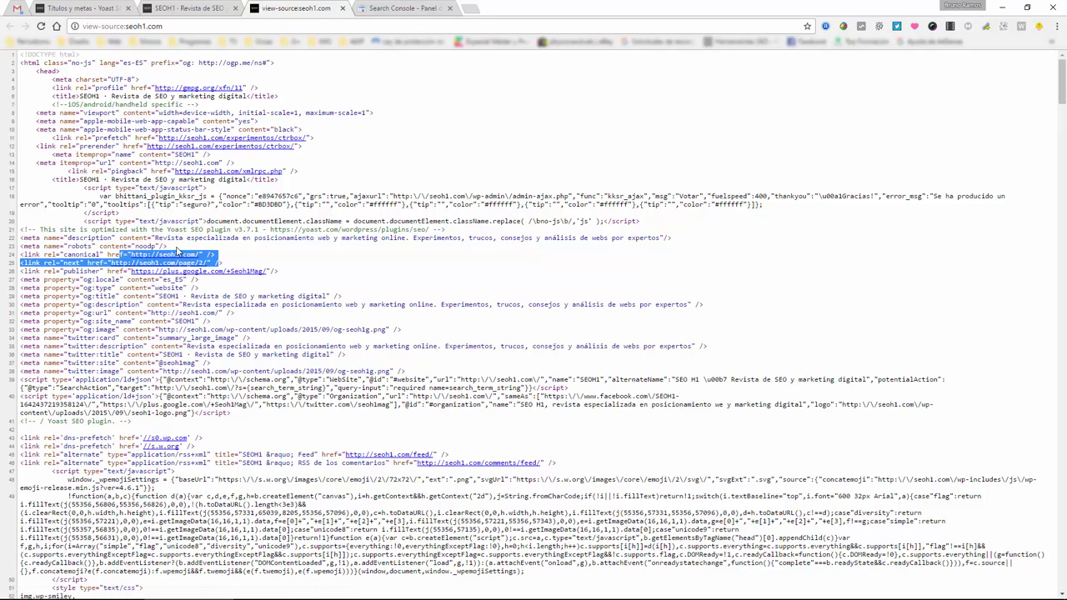
middle_click(311, 6)
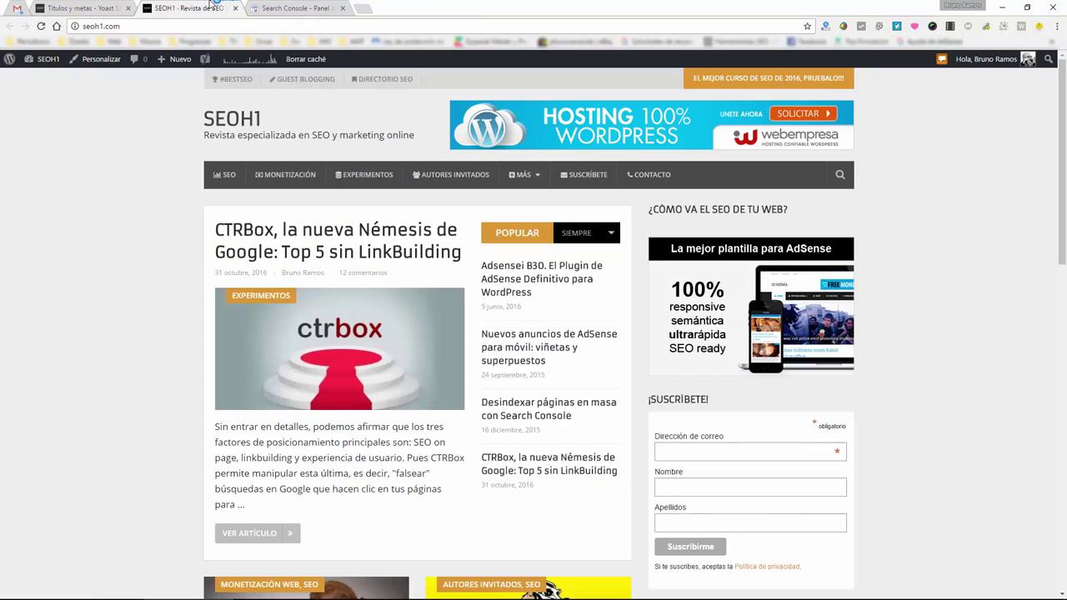
middle_click(214, 5)
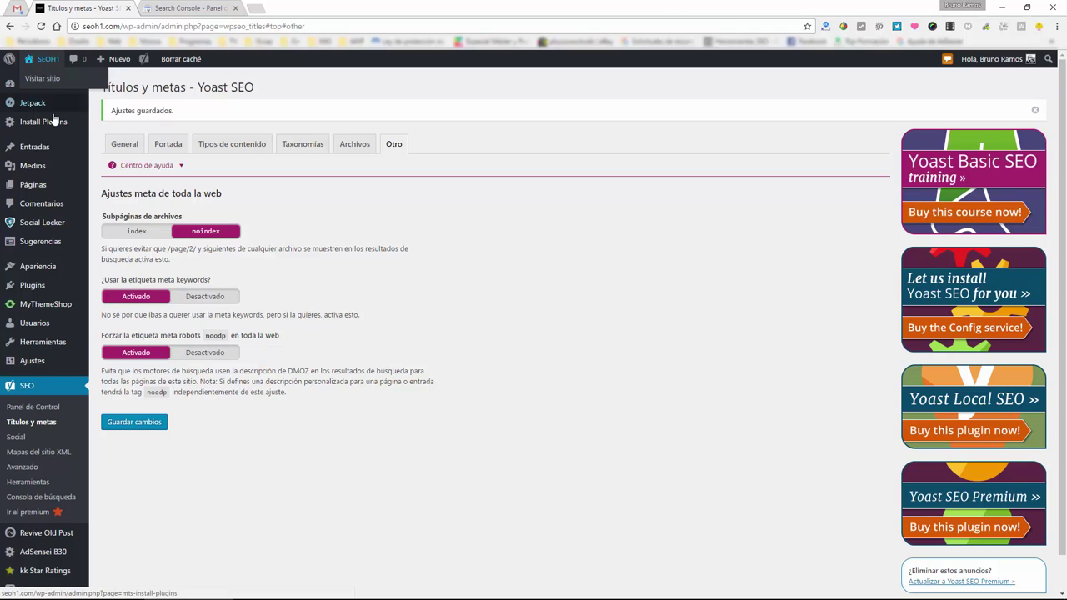
Review the Social profile accounts and the Facebook Open Graph image, title, description and default image settings
mouse_move(50, 65)
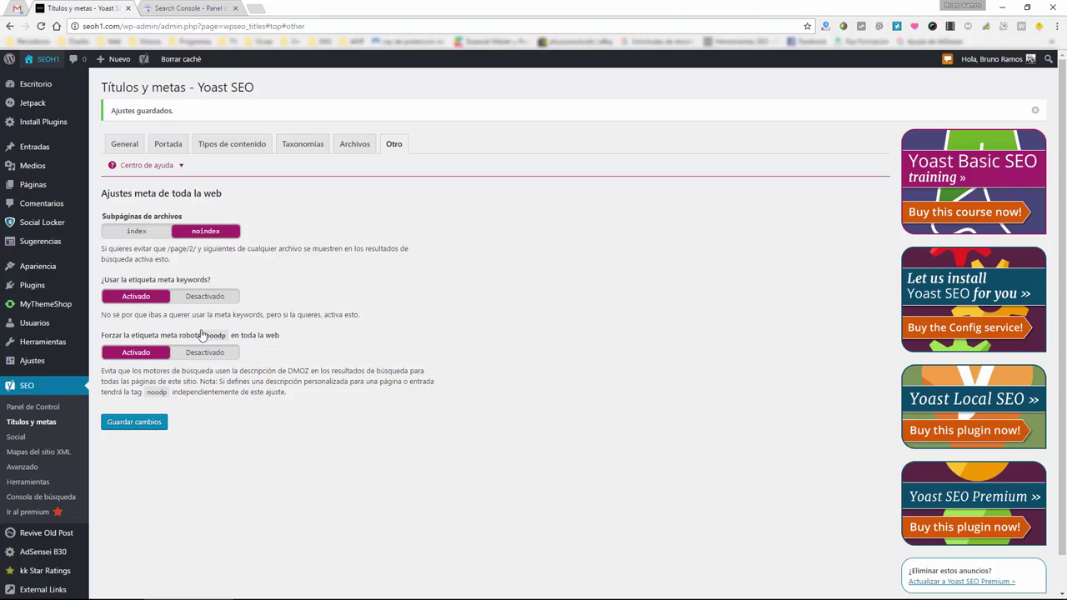
left_click(22, 439)
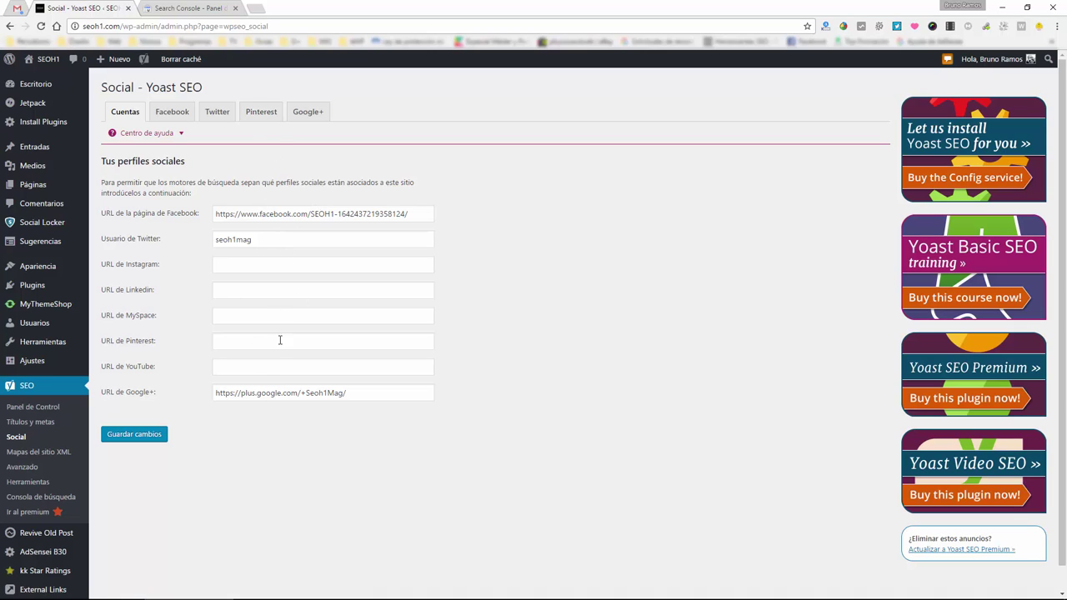
left_click(173, 109)
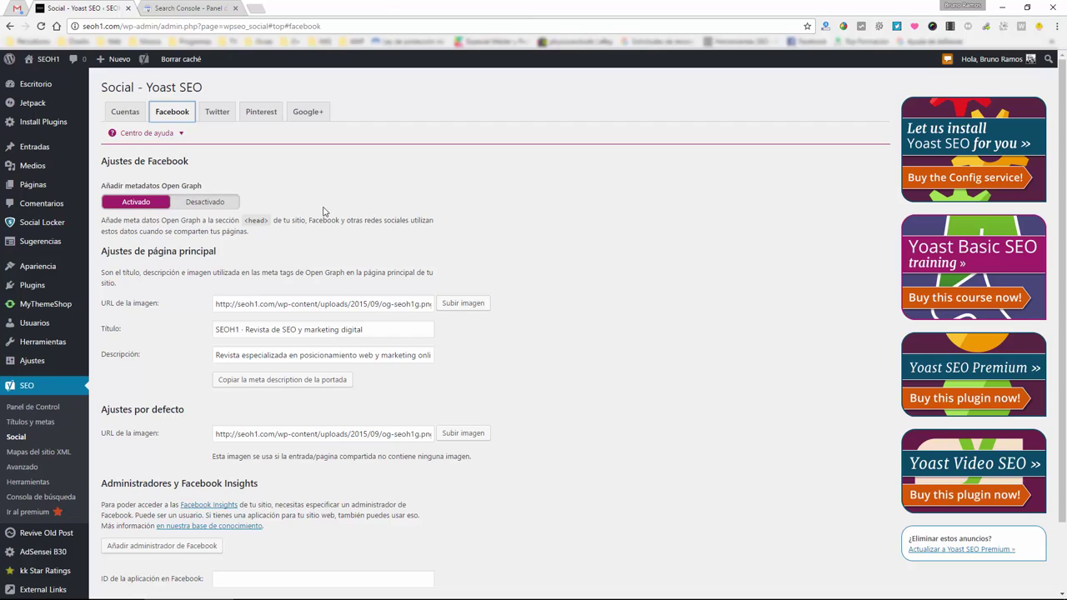
left_click_drag(218, 305, 445, 311)
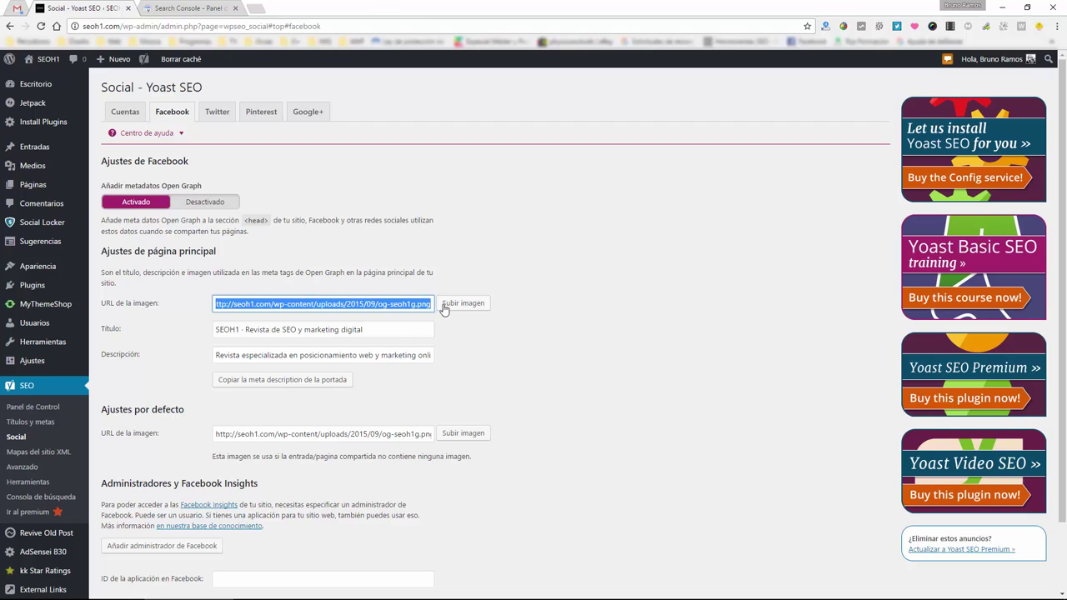
left_click_drag(376, 333, 380, 310)
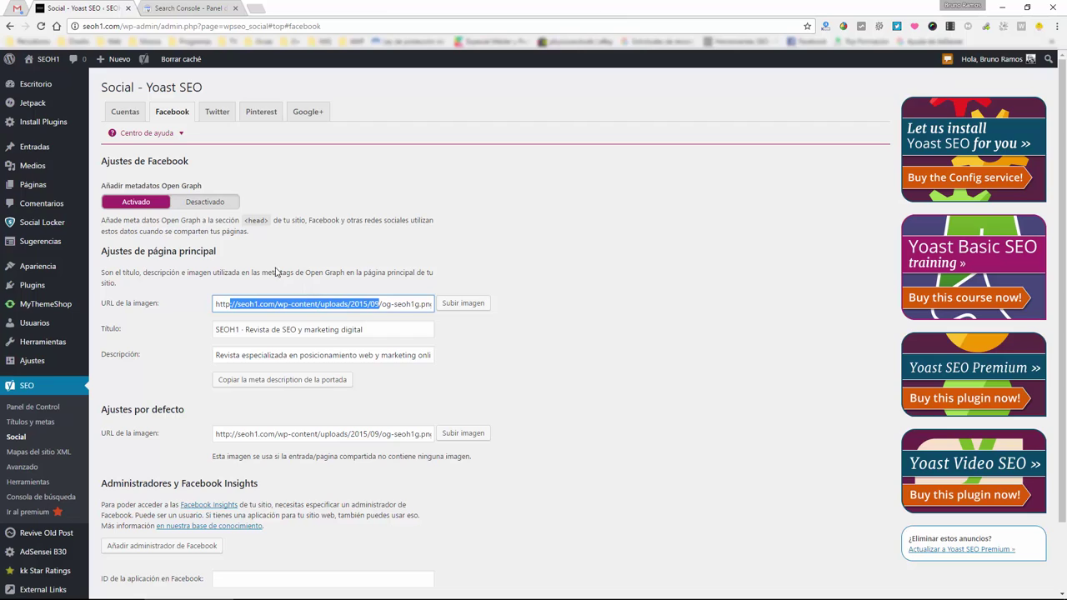
left_click(225, 305)
left_click(234, 331)
left_click(241, 355)
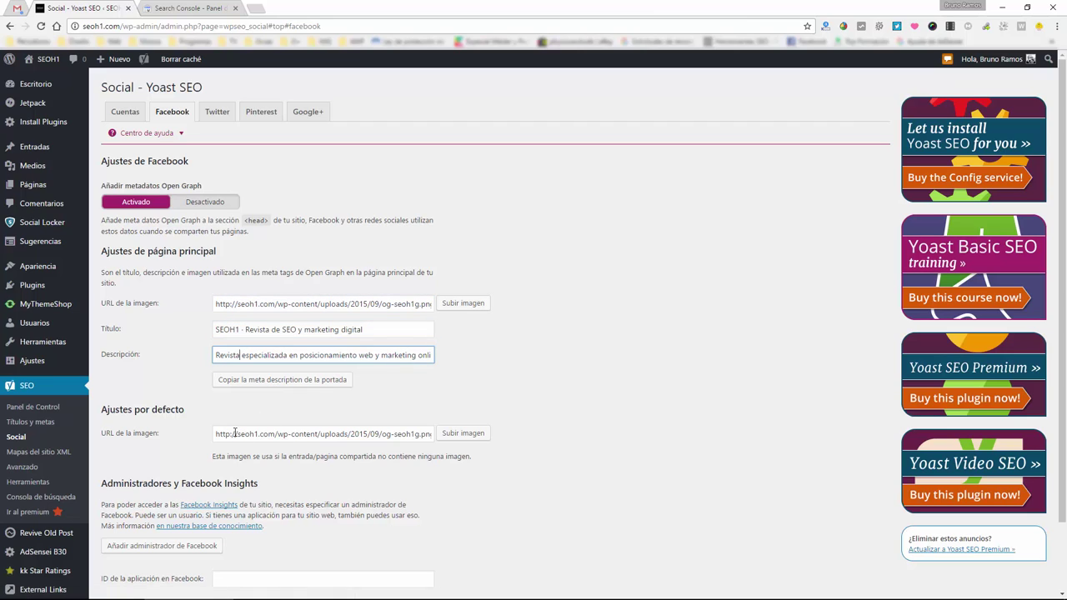
left_click_drag(238, 434, 490, 424)
left_click(343, 435)
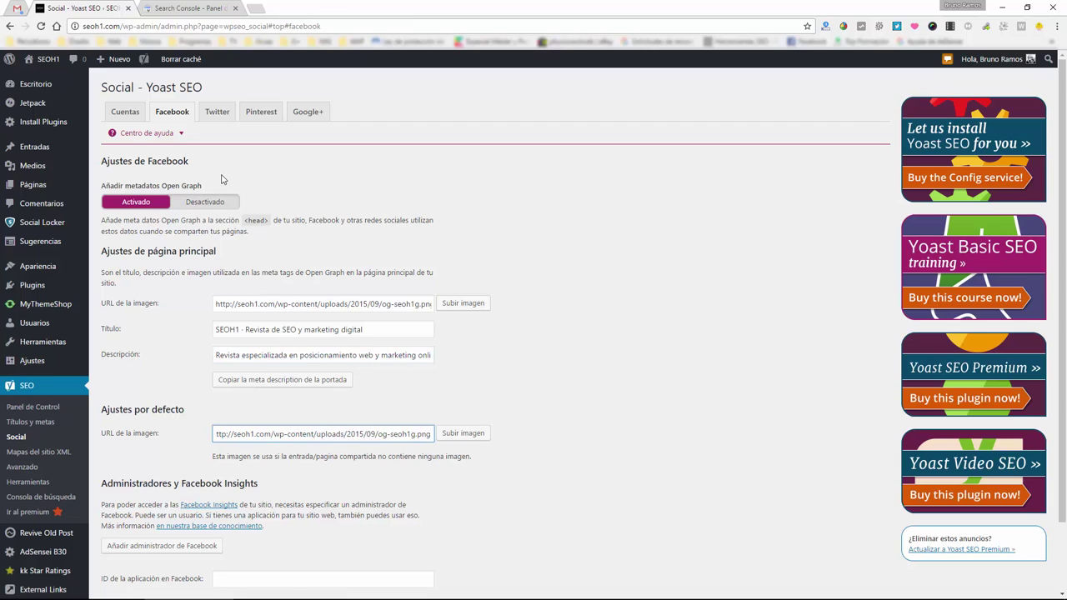
Review the Twitter card settings and the Pinterest confirmation field in the Social settings
left_click(217, 113)
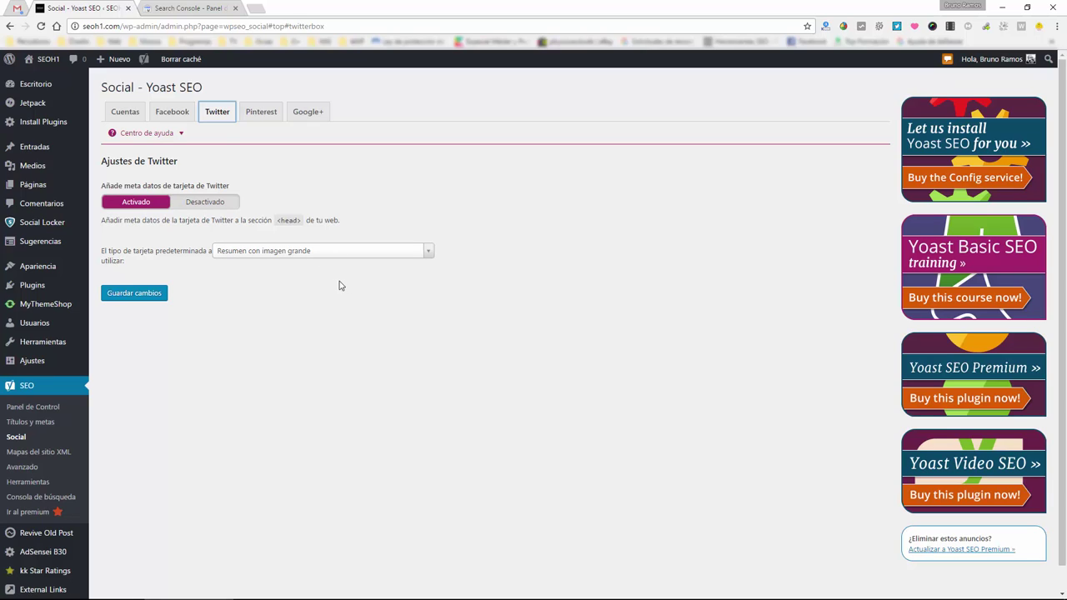
left_click(256, 112)
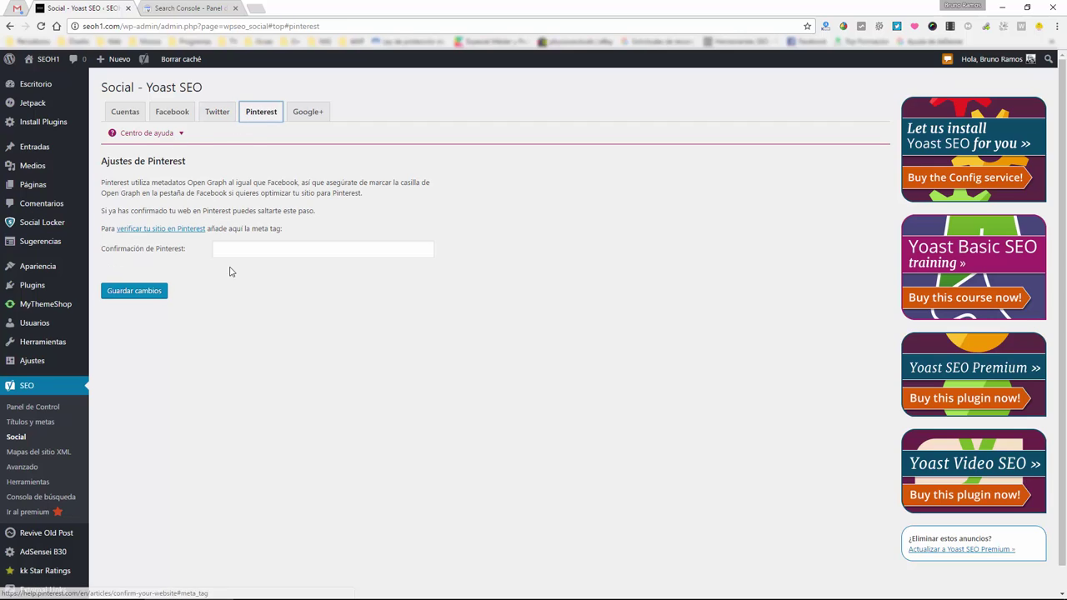
left_click(291, 250)
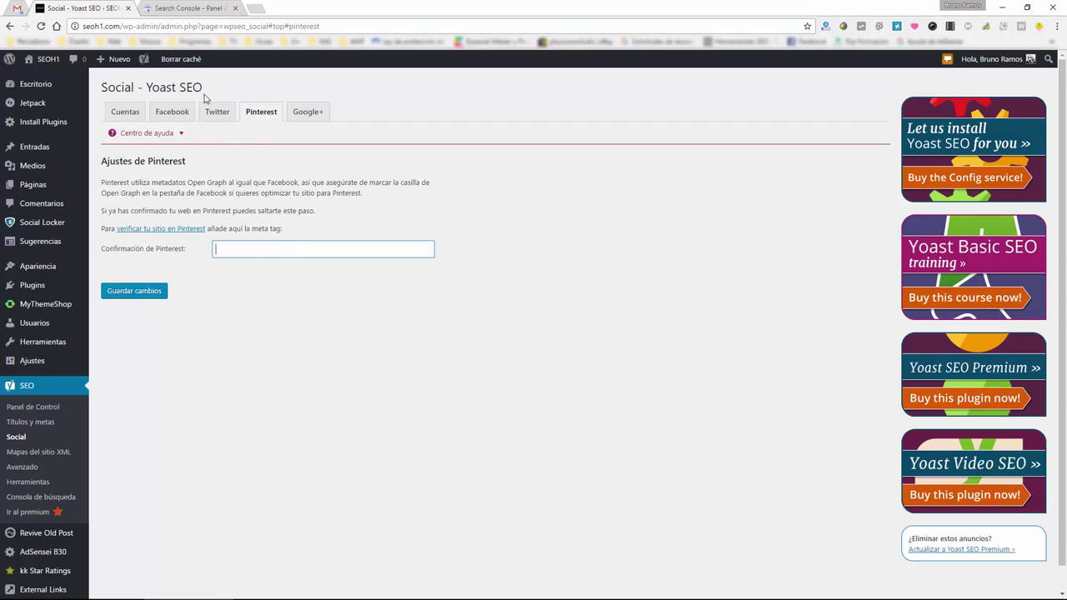
Review the Google+ settings, especially the Google Publisher page URL field
left_click(325, 113)
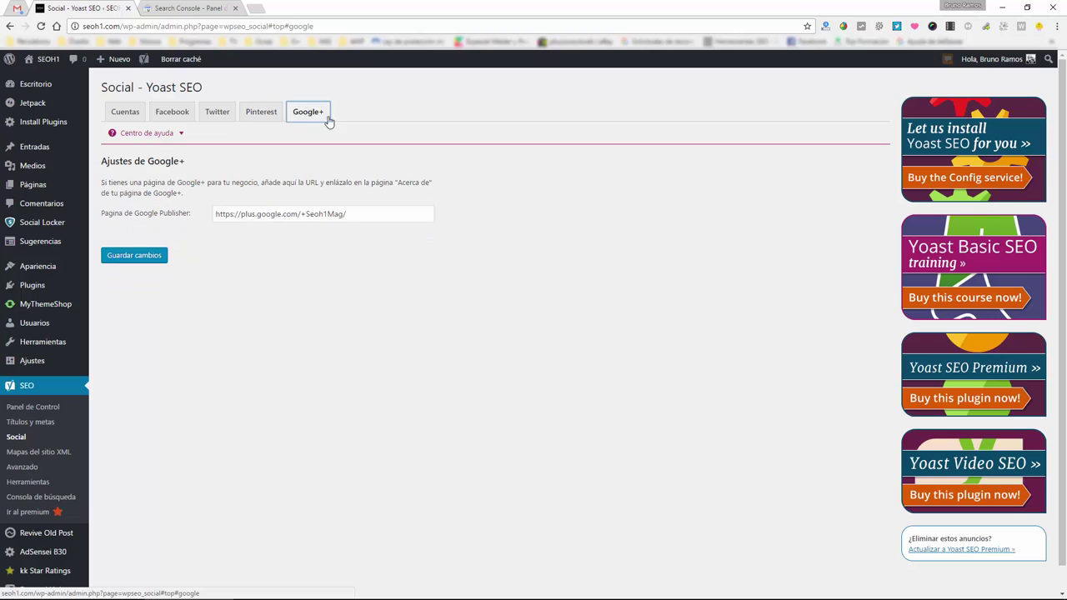
left_click(325, 214)
key("ctrl+a")
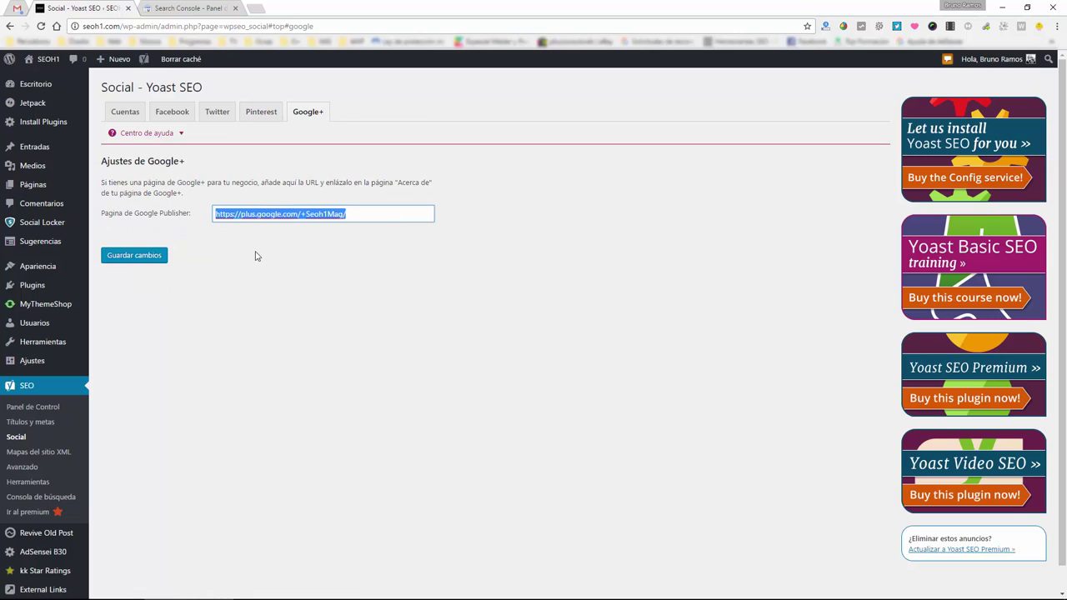
left_click(255, 250)
triple_click(114, 218)
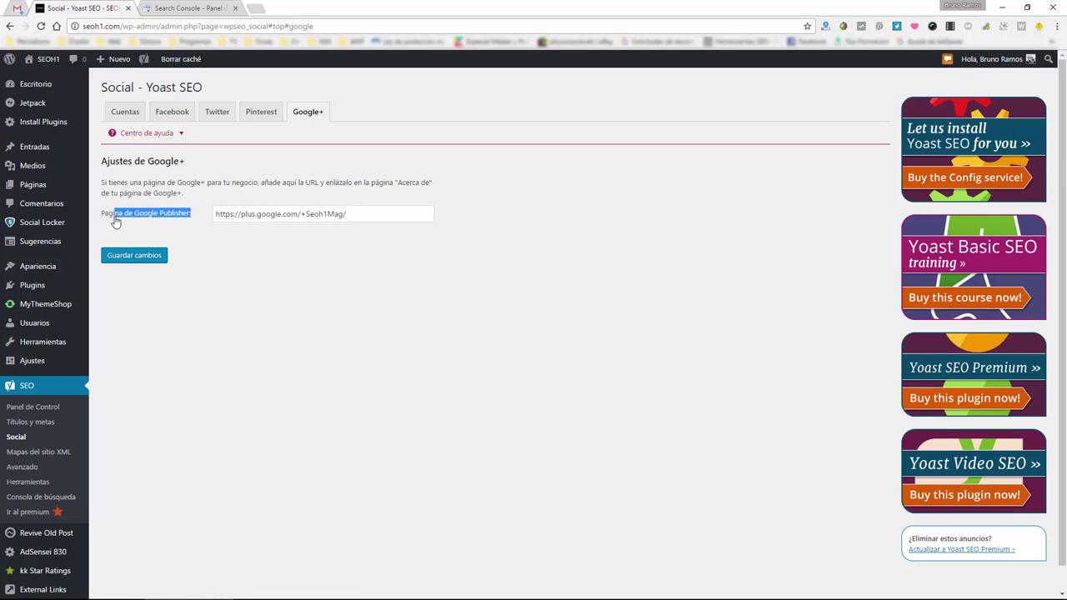
left_click(167, 218)
triple_click(382, 213)
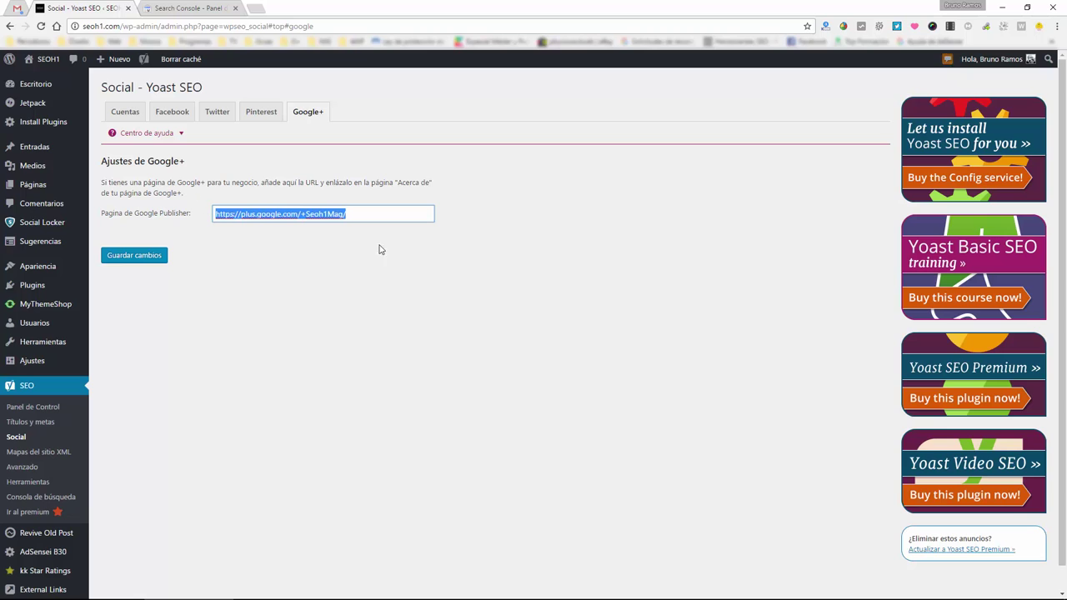
Open the site's home page source, search it for "pub" and inspect the rel="publisher" link tag
left_click(60, 59)
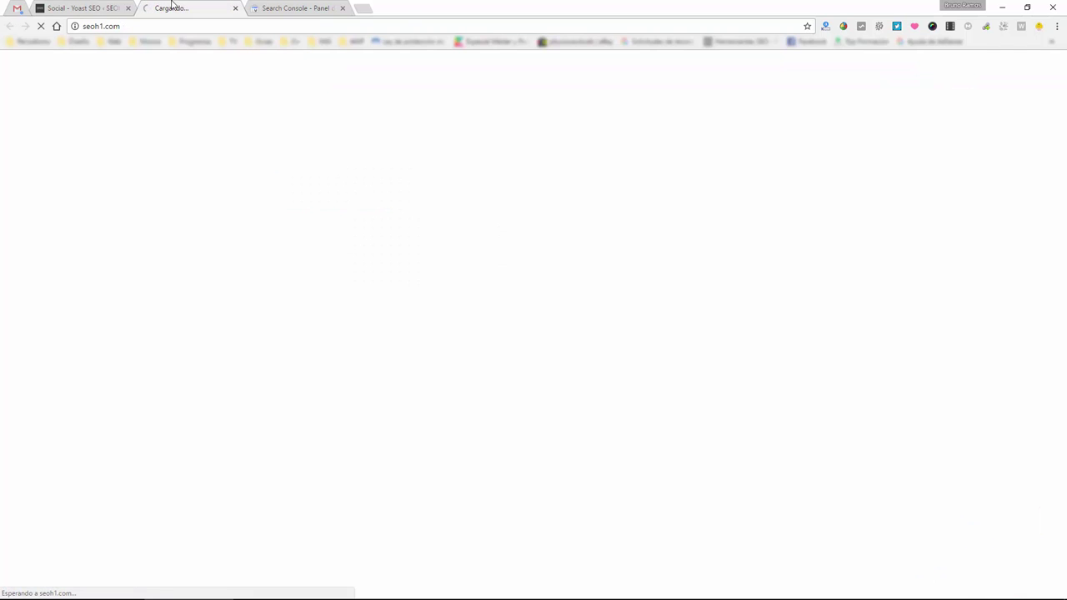
key("ctrl+u")
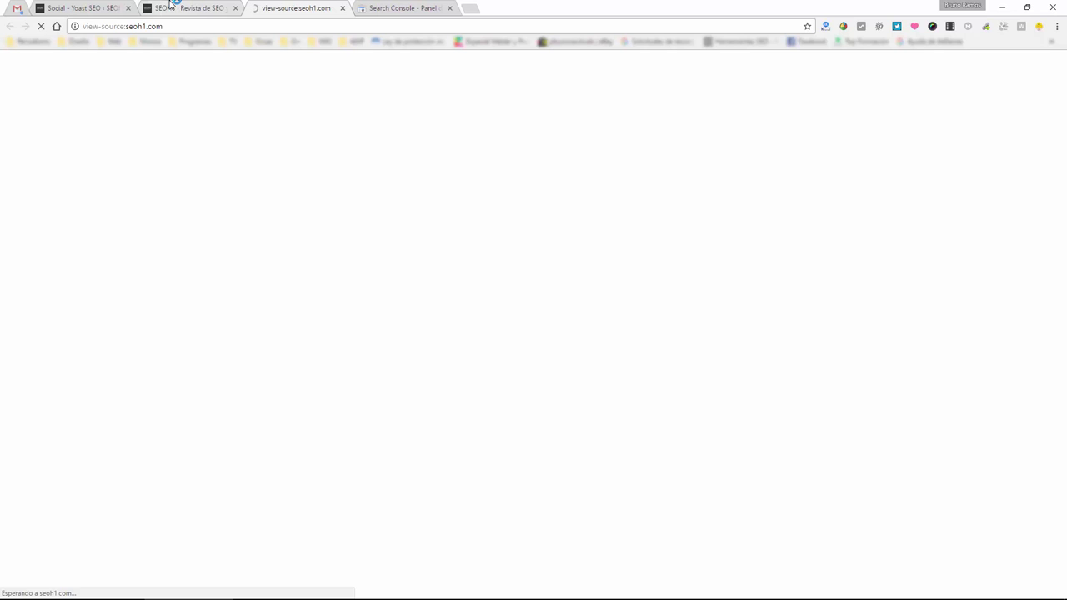
key("ctrl+f")
type("pub")
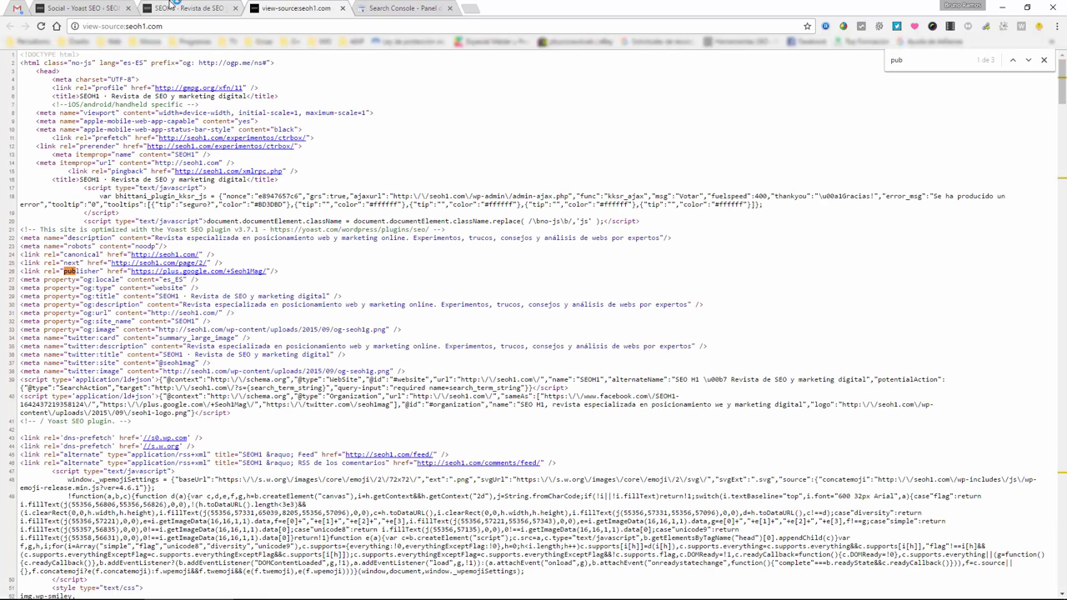
left_click_drag(298, 276, 11, 272)
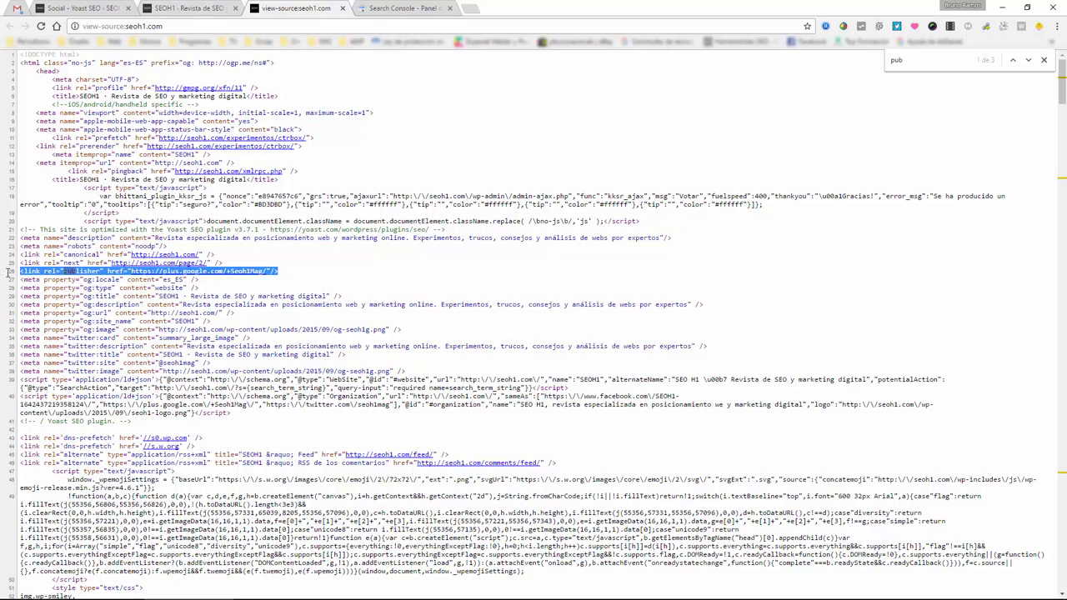
left_click(333, 276)
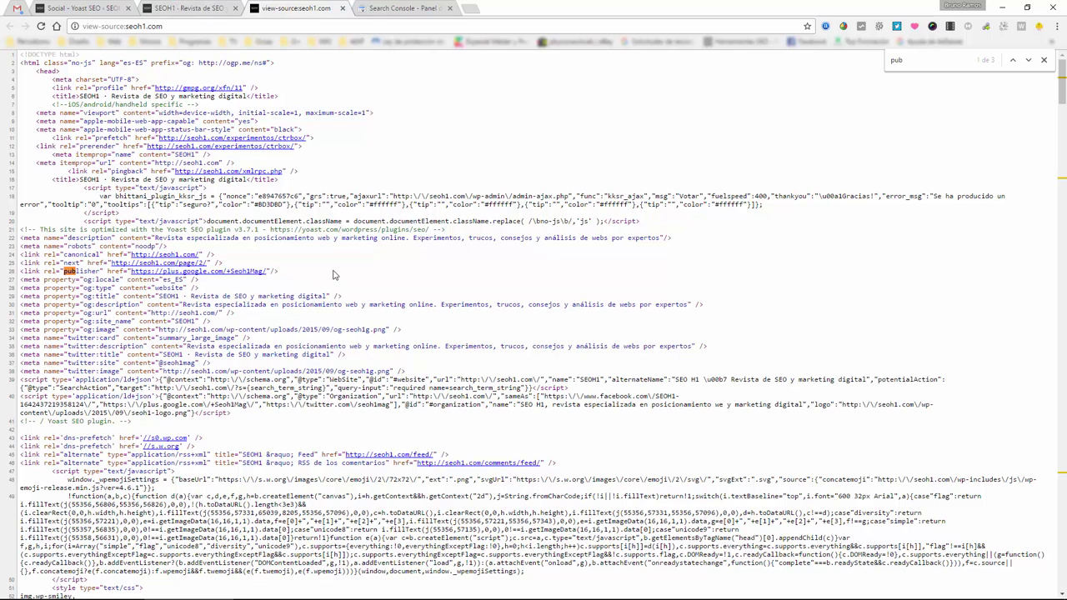
left_click_drag(293, 272, 11, 271)
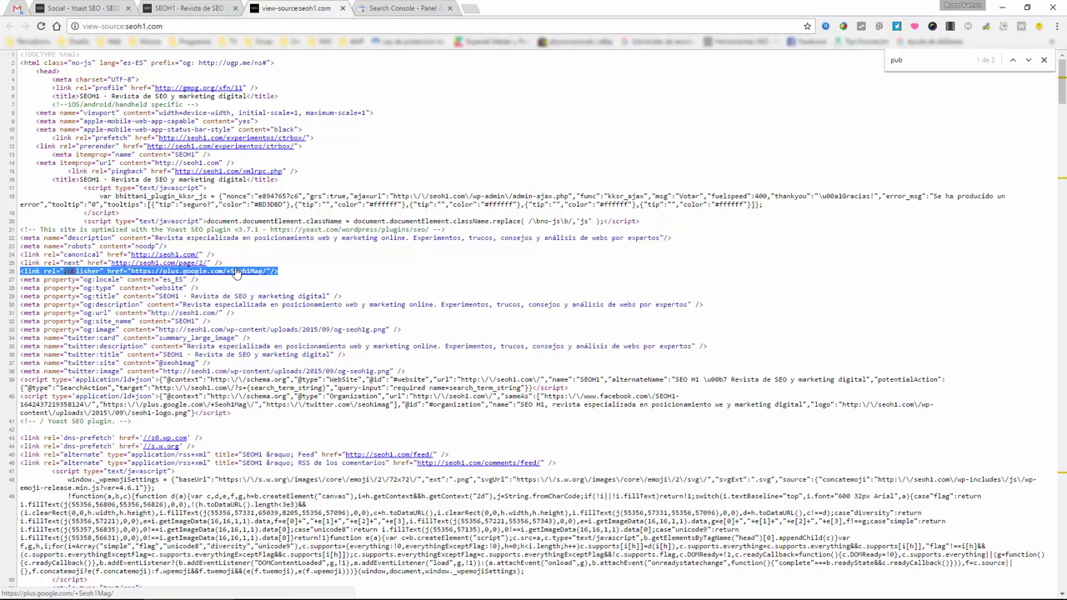
double_click(87, 272)
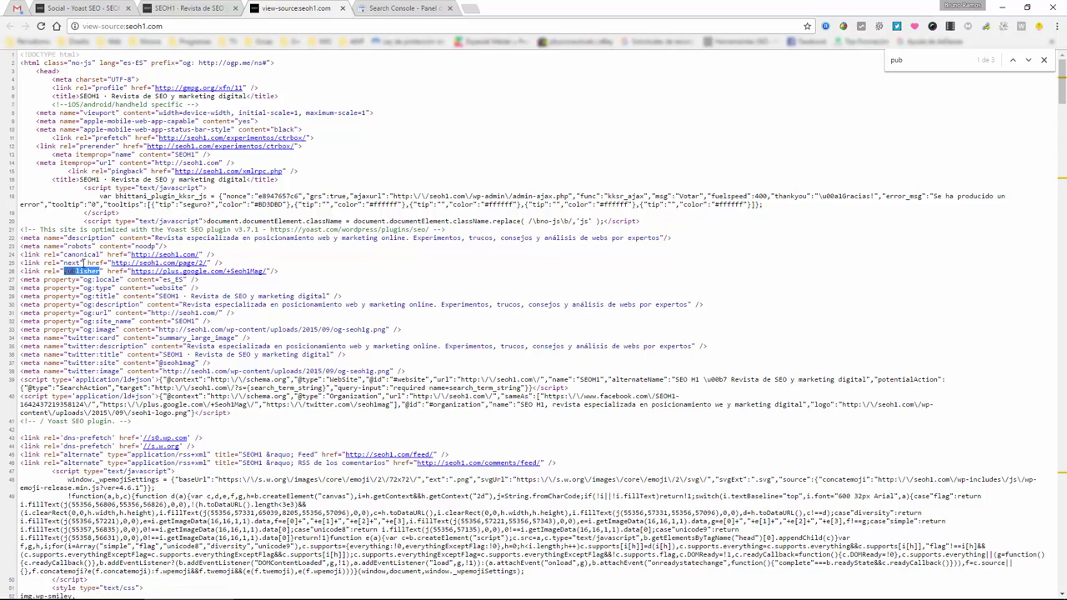
Open the CTRBox article from the home page and view its source in place of the home page's
left_click(193, 5)
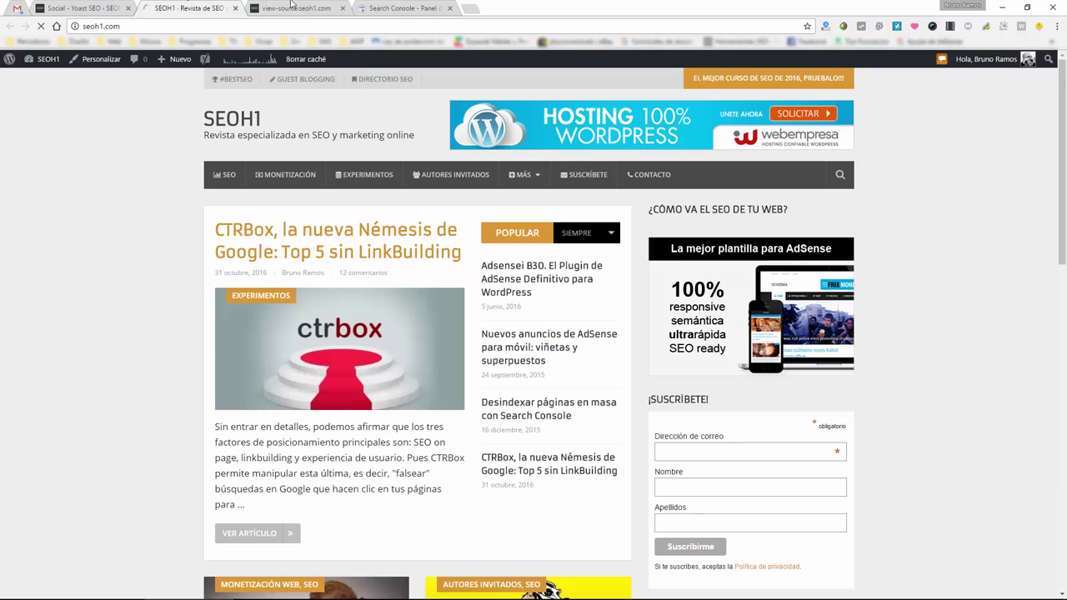
left_click(322, 253)
key("ctrl+Tab")
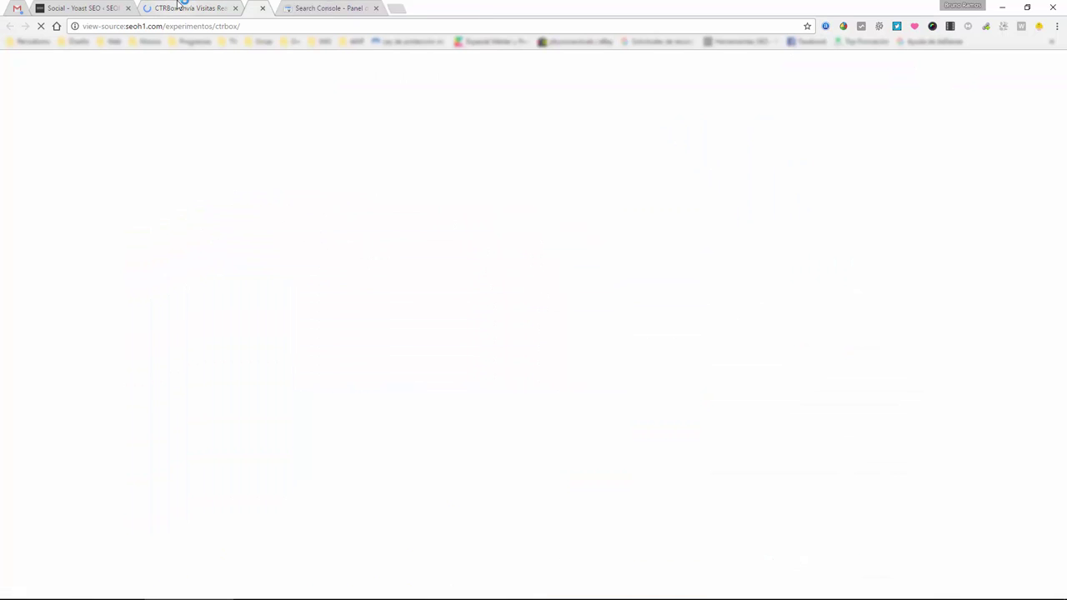
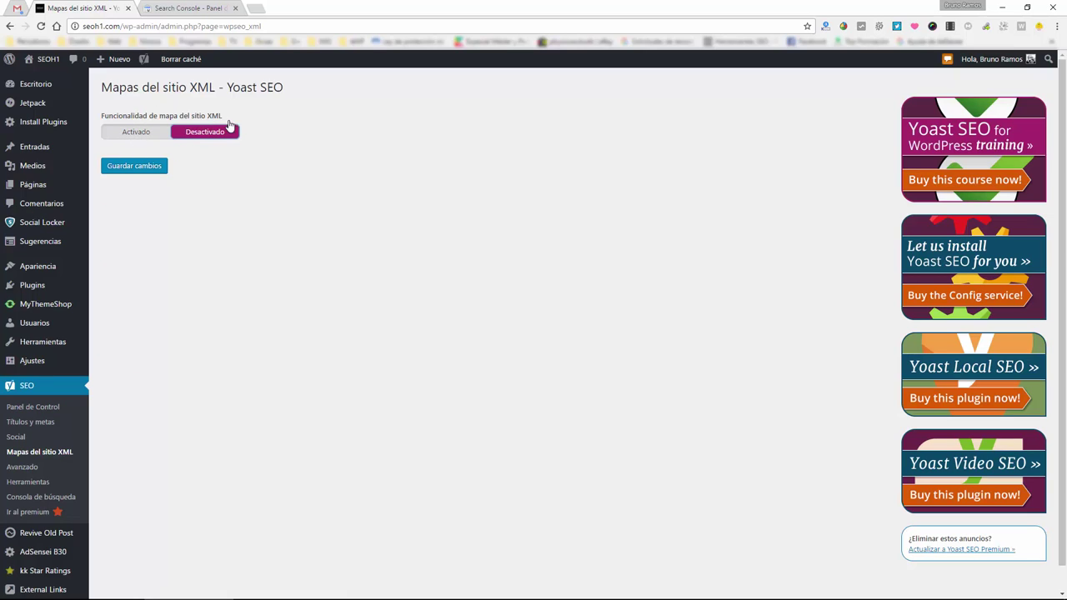
Enable the XML sitemap functionality, open the generated sitemap index and copy its file name, sitemap_index.xml
left_click(134, 136)
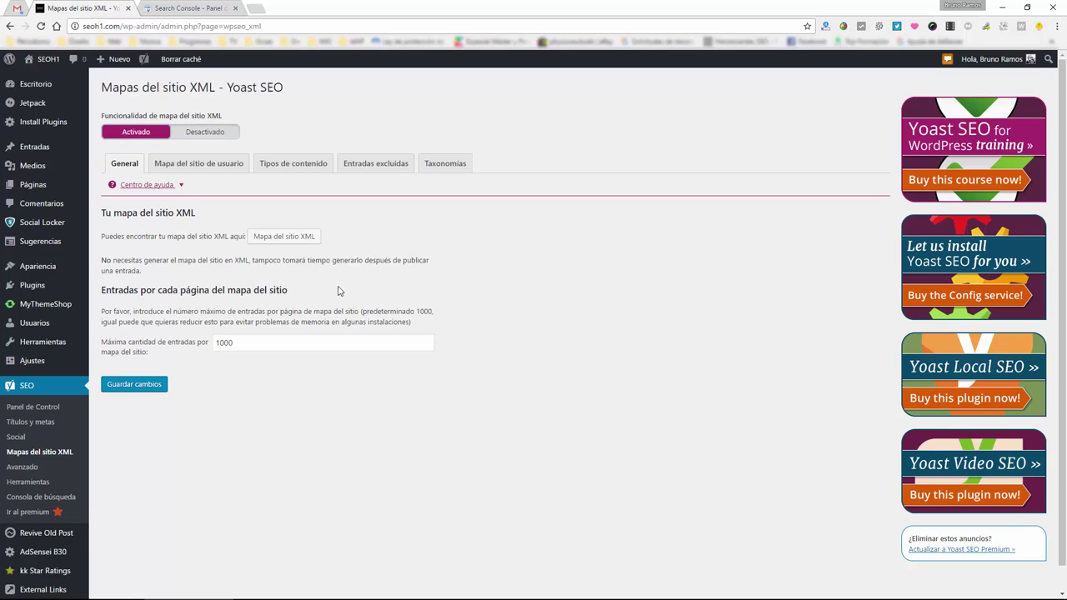
left_click(263, 237)
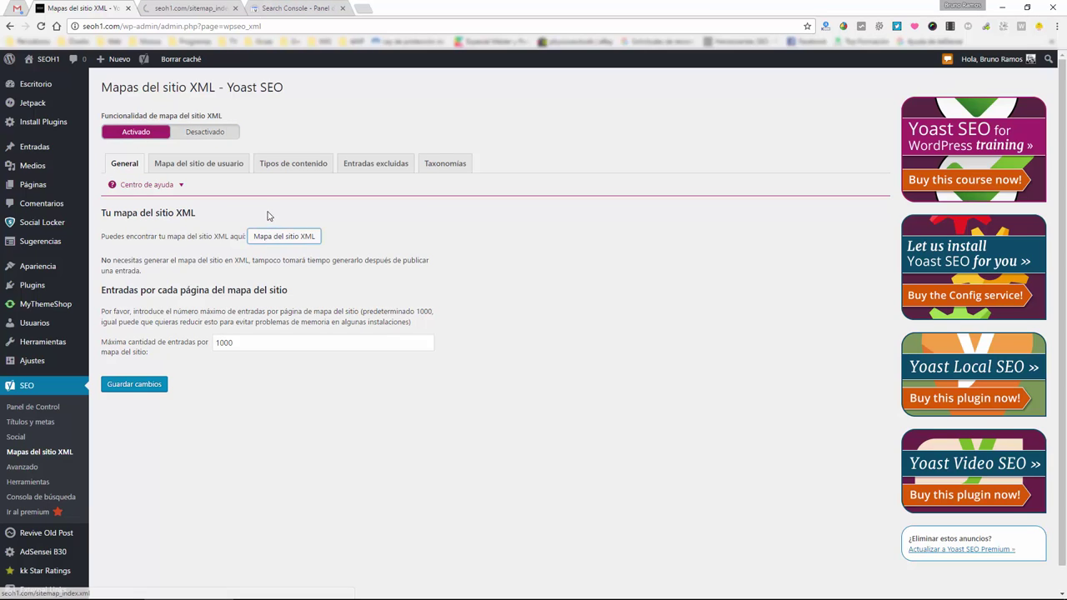
left_click(177, 10)
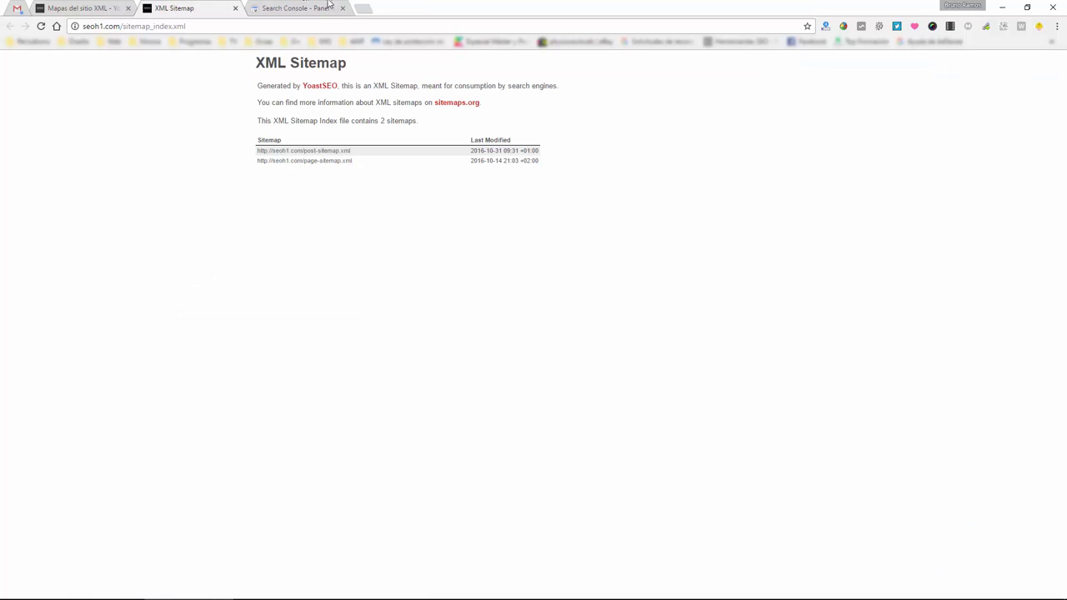
left_click_drag(145, 27, 232, 30)
key("ctrl+c")
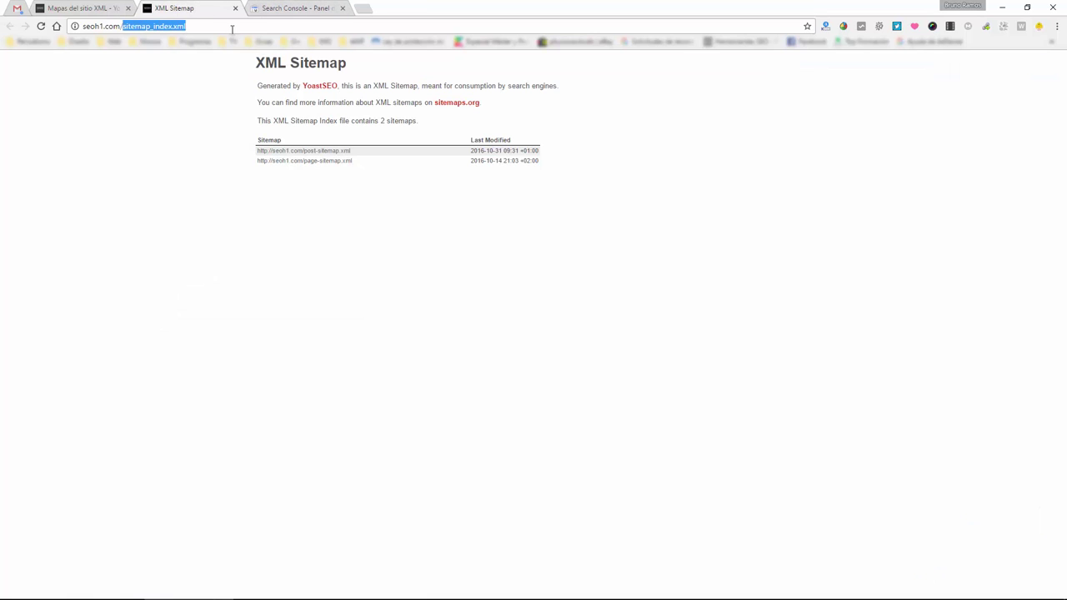
Switch to Google Search Console and open the Sitemaps report under Rastreo
left_click(290, 10)
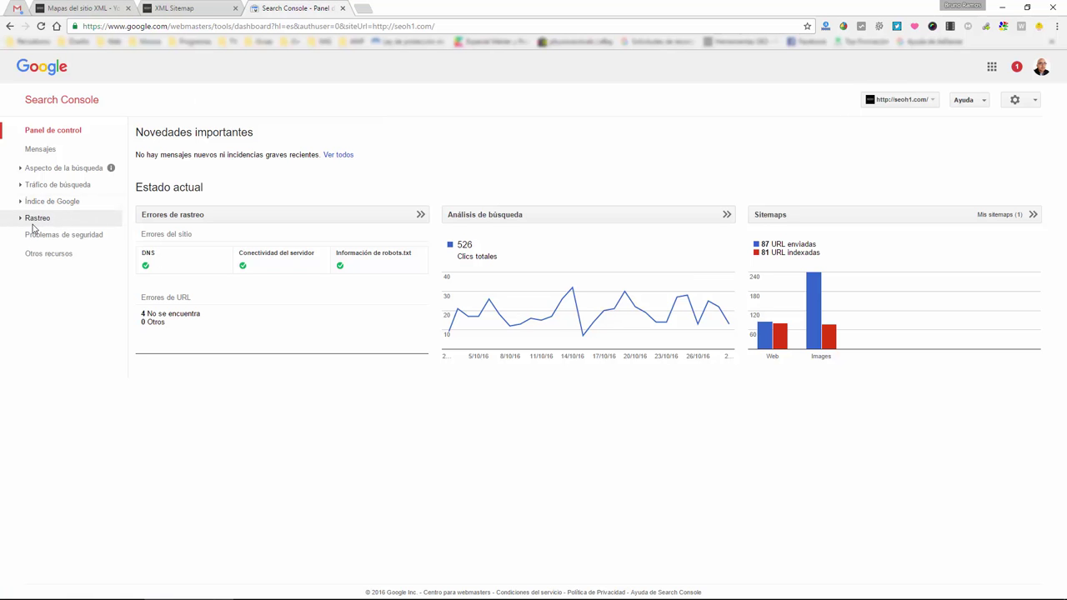
left_click(37, 221)
left_click(59, 286)
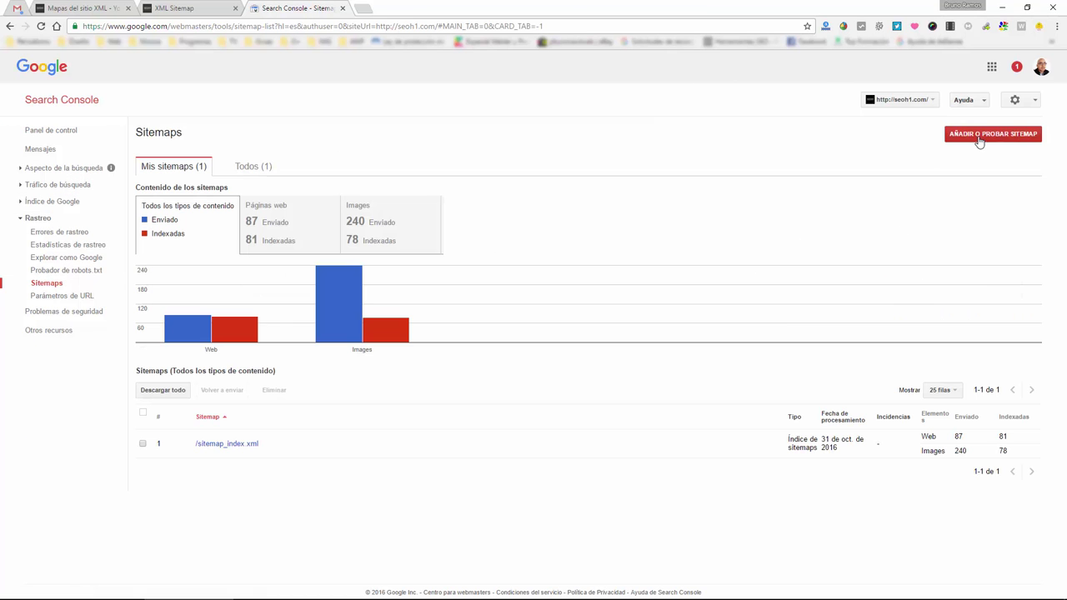
Fill in sitemap_index.xml as a sitemap to add or test for the site, then cancel without submitting it
left_click(980, 137)
left_click(962, 173)
key("ctrl+v")
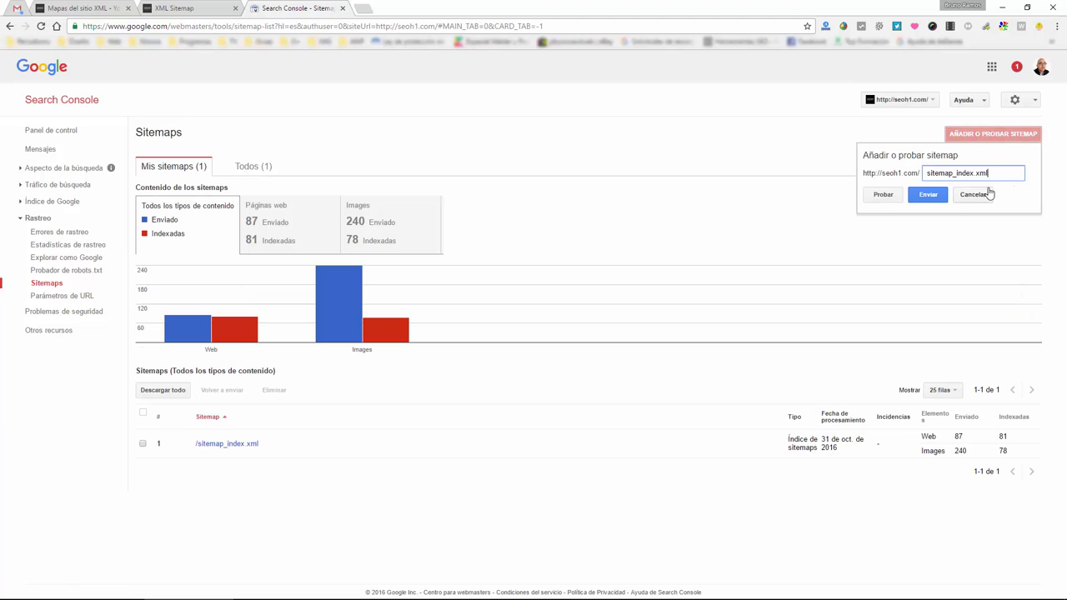
left_click_drag(1005, 174, 865, 178)
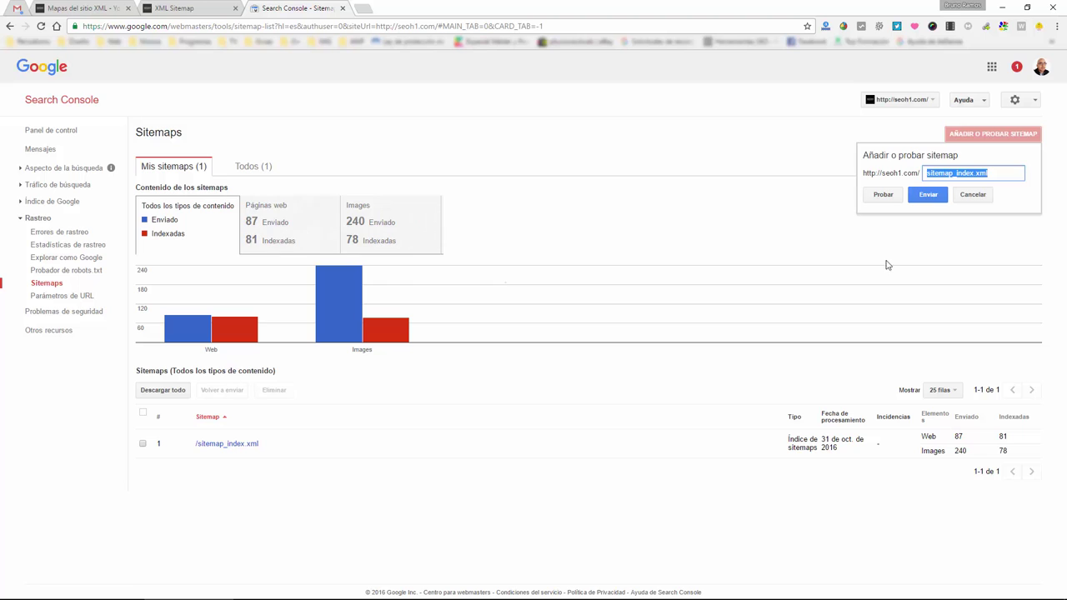
left_click(967, 197)
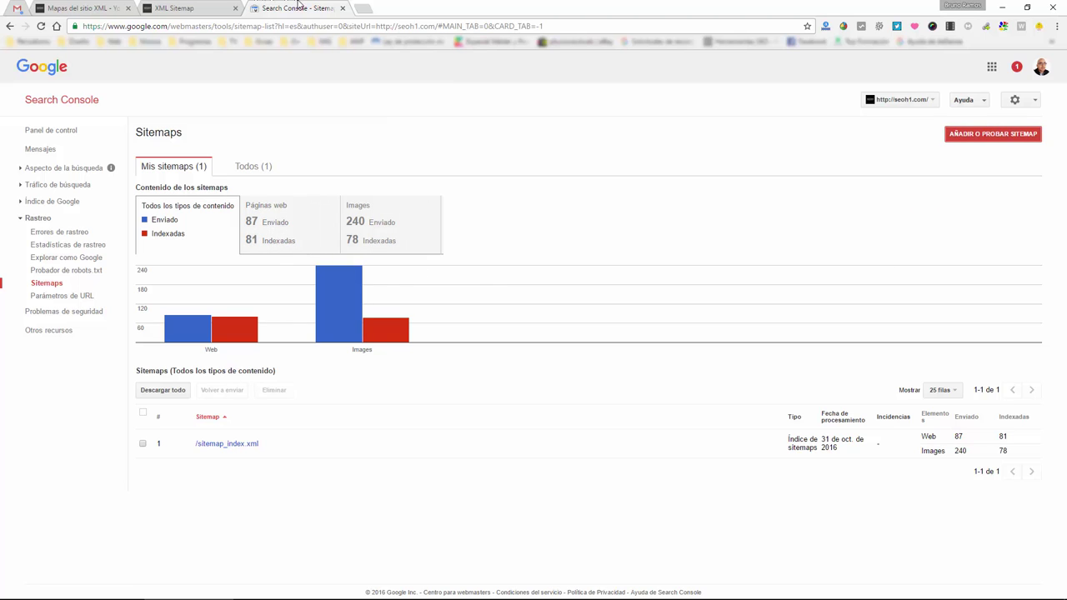
Examine the web page indexing data and the sitemap_index.xml details, then close Search Console and the XML sitemap page
left_click(285, 241)
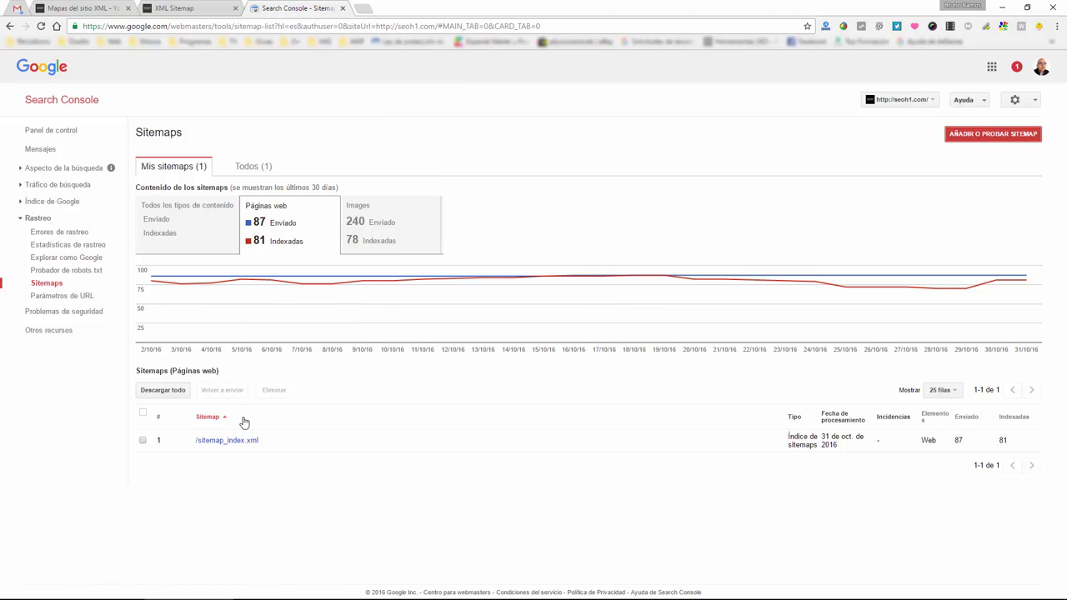
left_click(235, 442)
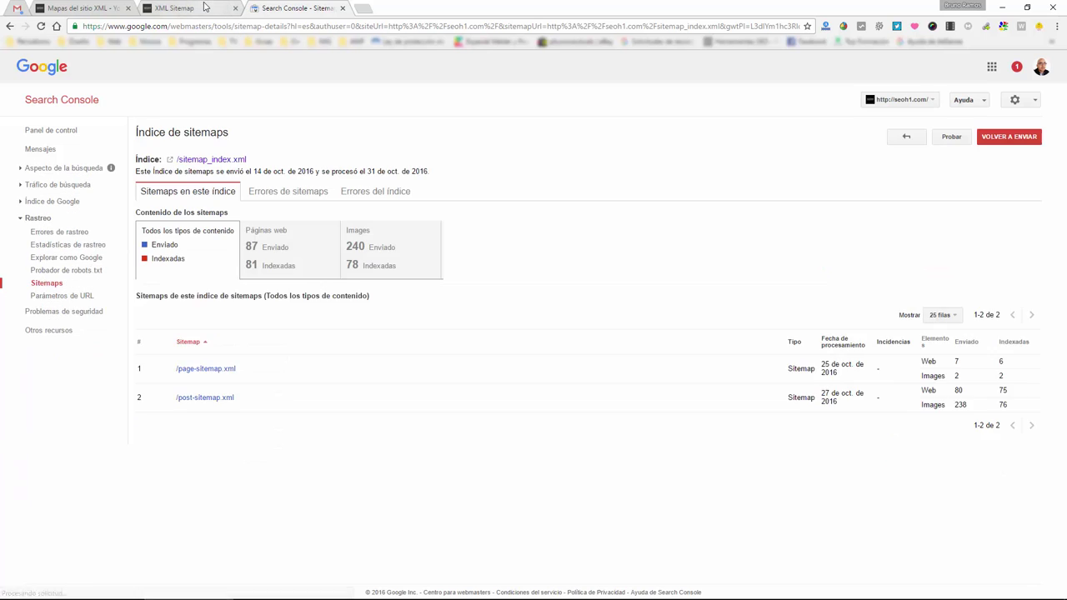
left_click(342, 7)
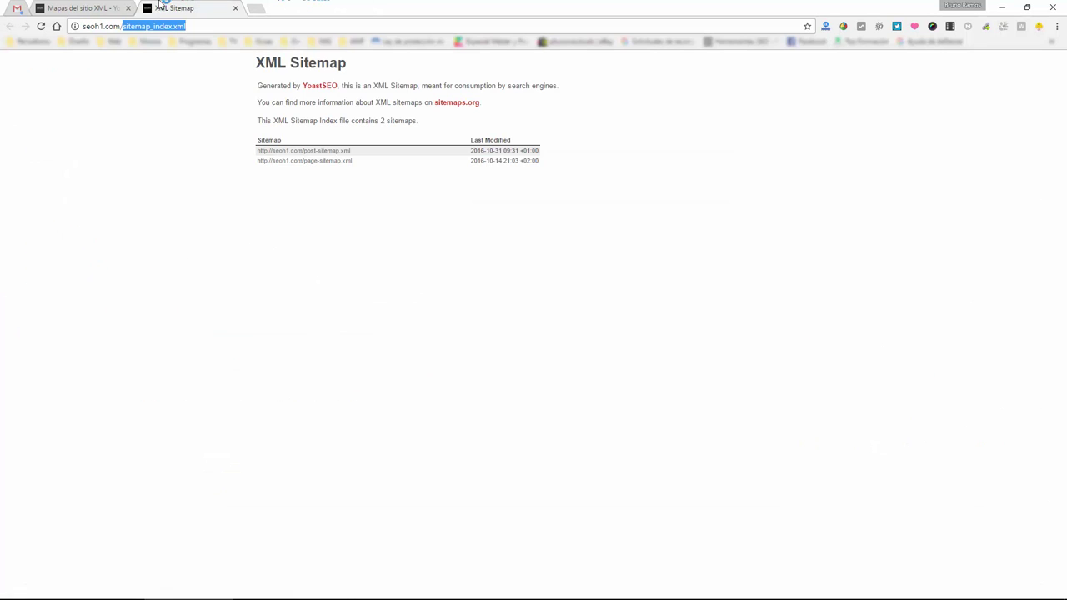
left_click(84, 8)
middle_click(206, 6)
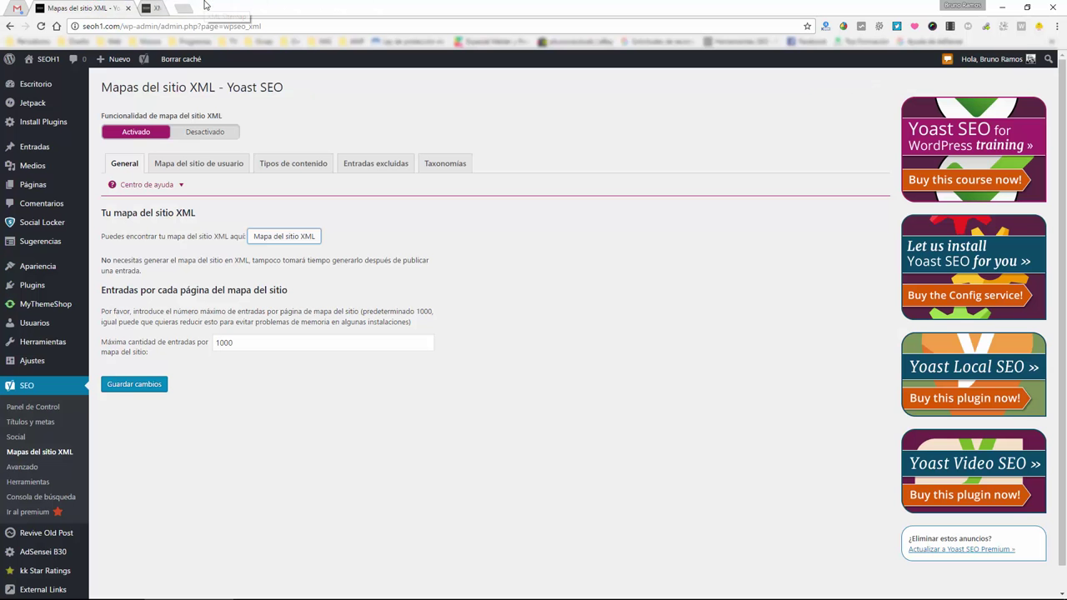
Review the author/user sitemap setting and the content type sitemap settings, especially the Multimedia (attachment) option
left_click(191, 171)
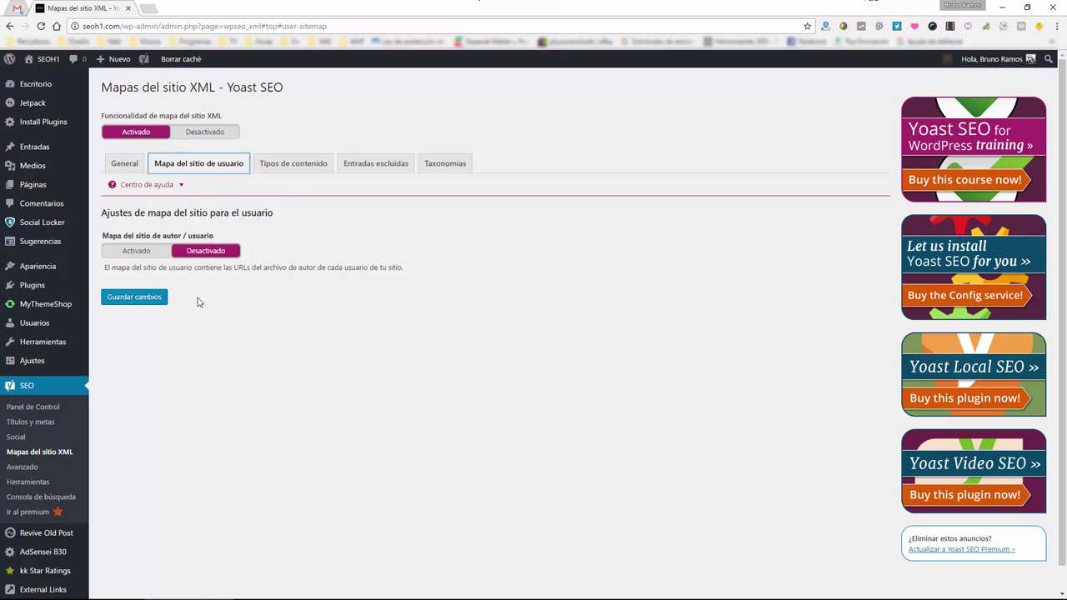
left_click(309, 164)
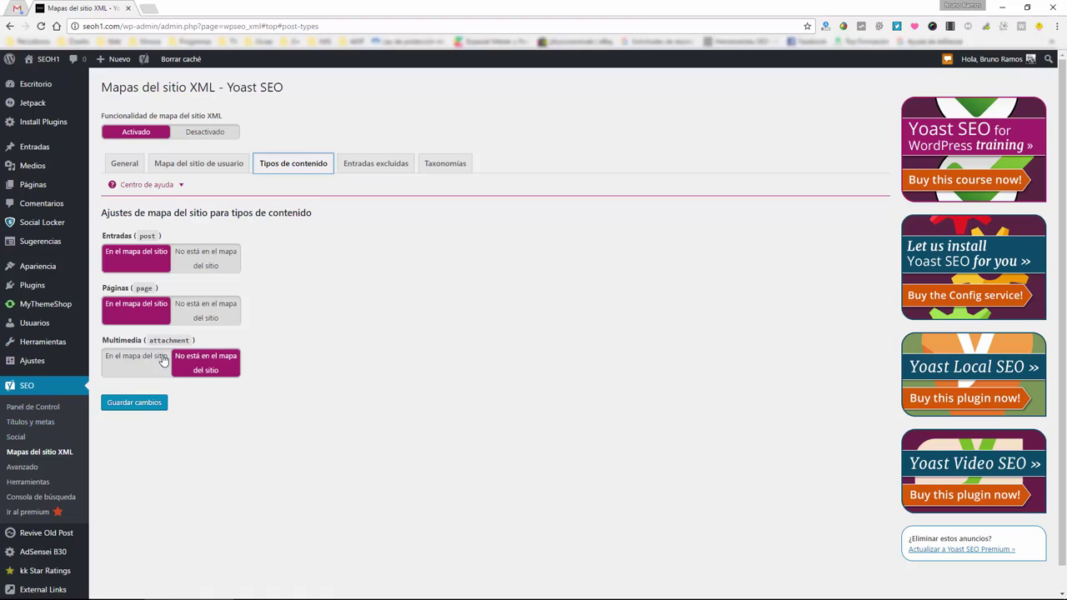
double_click(114, 339)
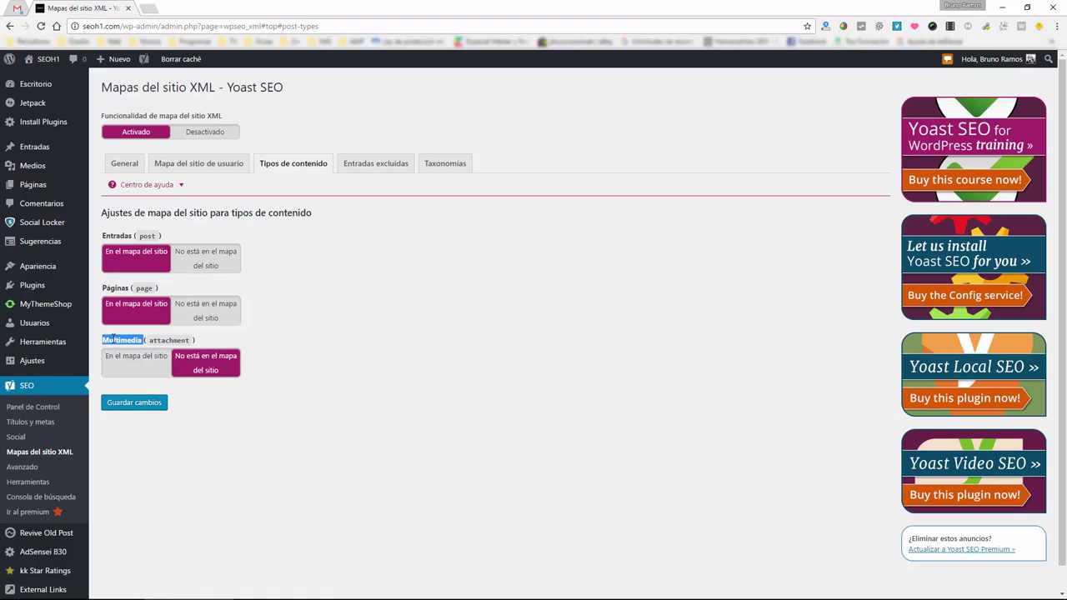
left_click(282, 332)
Review the excluded posts field of the XML sitemap settings and open the Entradas list in a separate tab
left_click(367, 165)
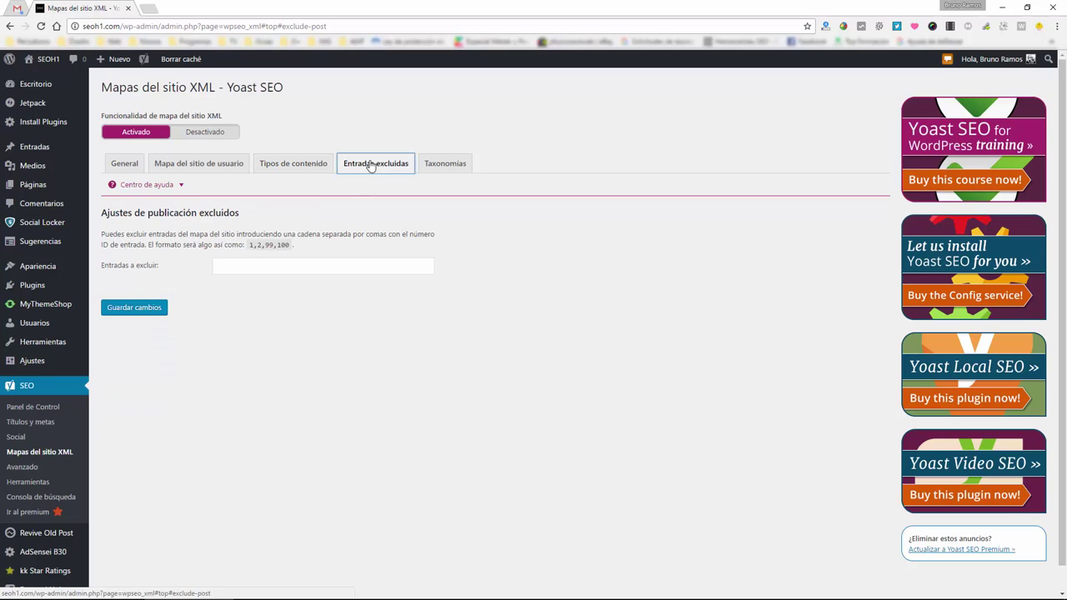
left_click(245, 267)
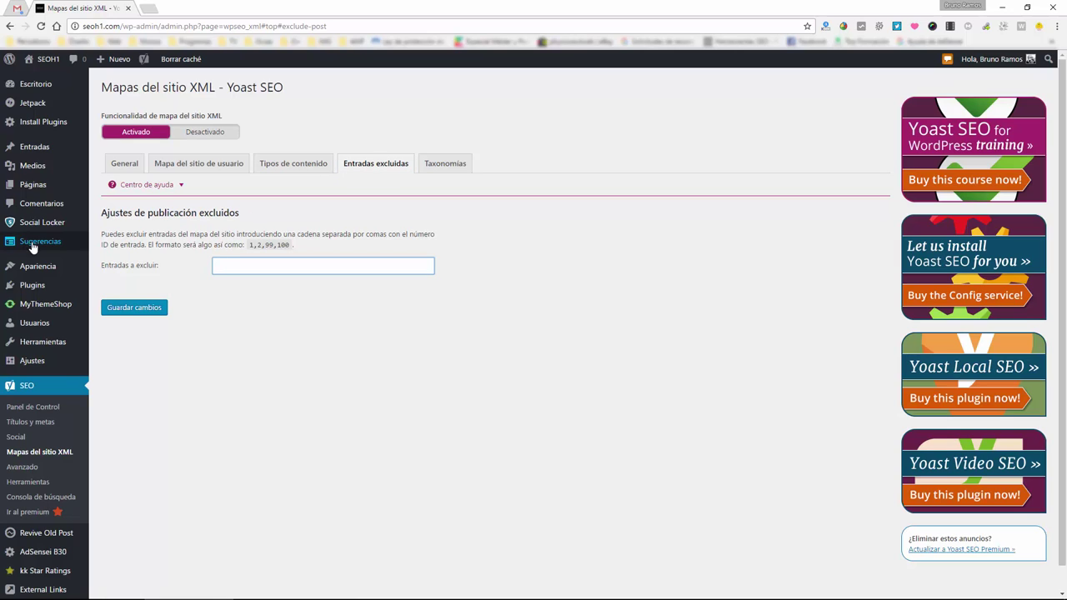
mouse_move(42, 147)
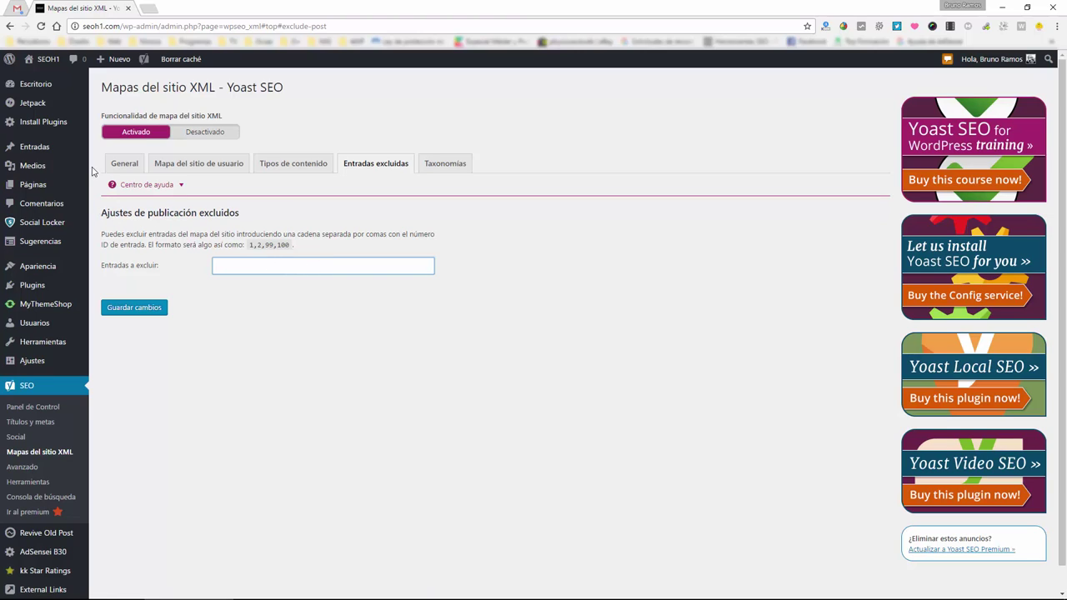
middle_click(58, 147)
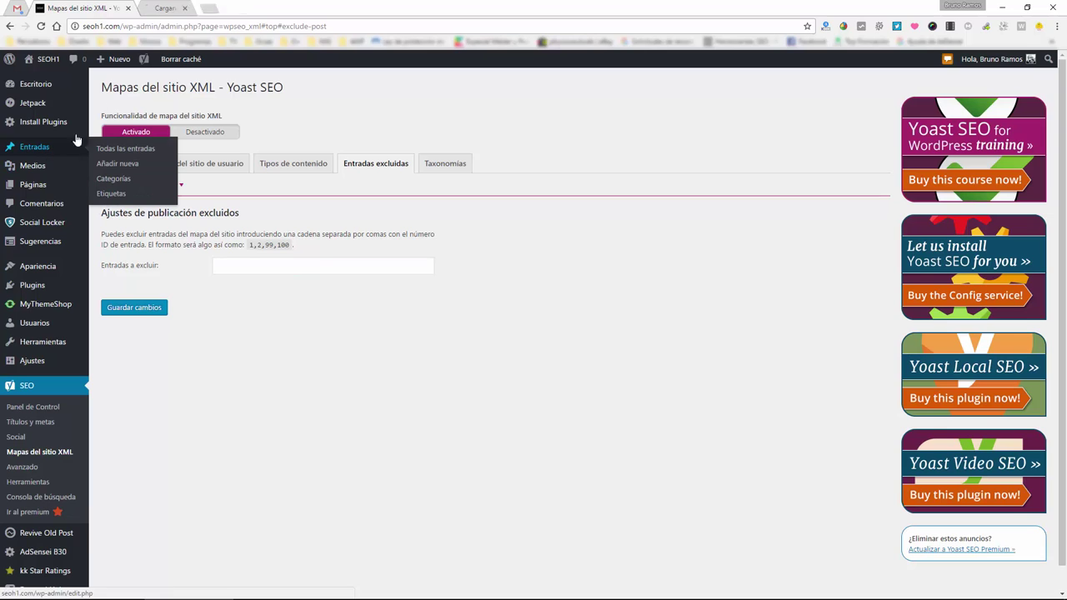
left_click(183, 7)
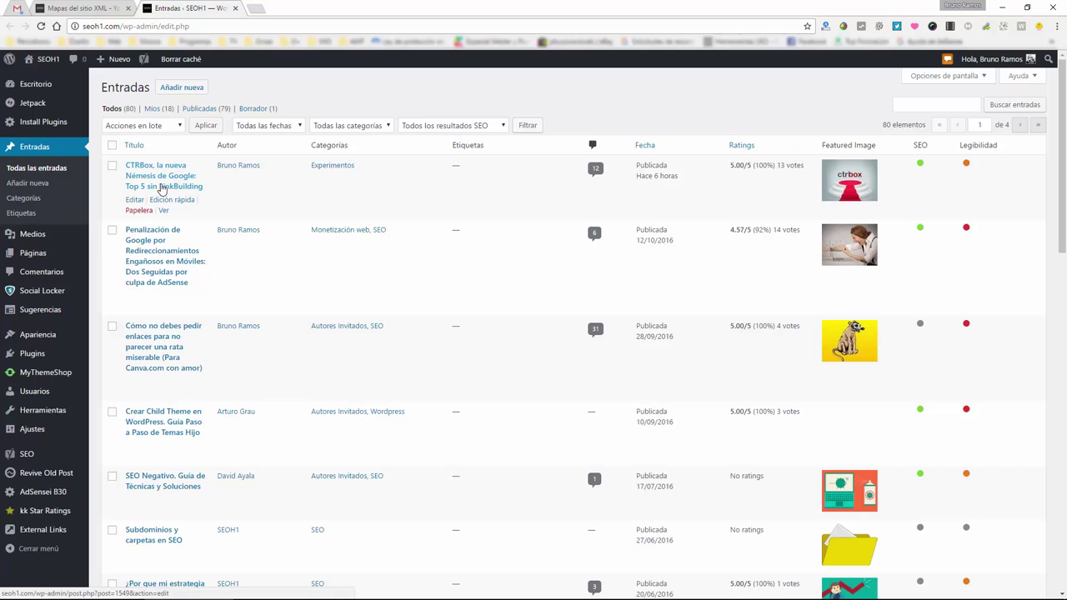
Open the CTRBox post for editing, highlight its post ID in the address, and return to the sitemap's excluded posts field
left_click(164, 186)
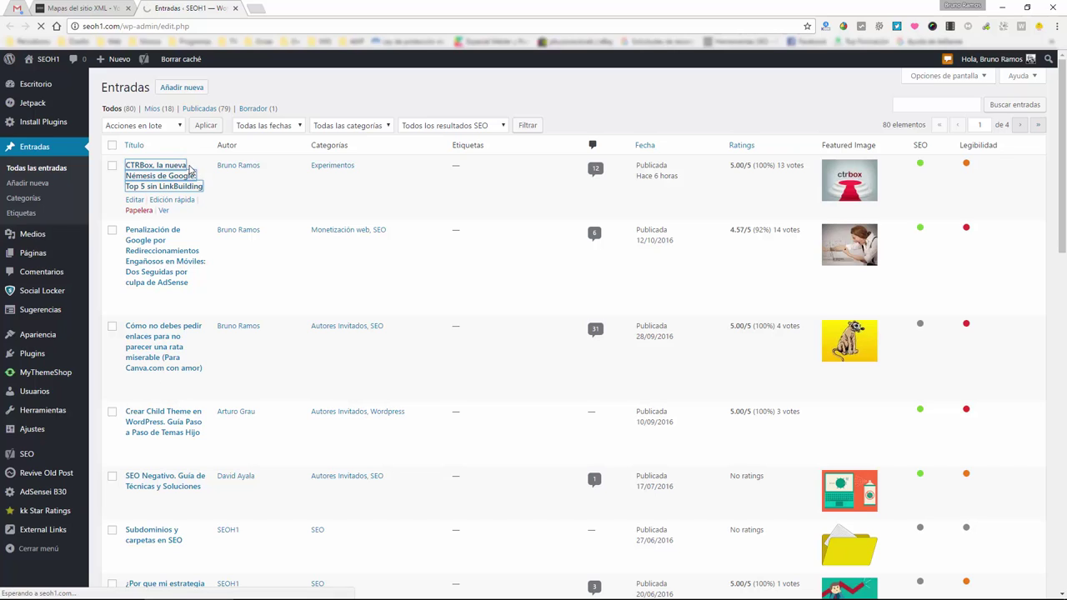
left_click(230, 26)
double_click(224, 26)
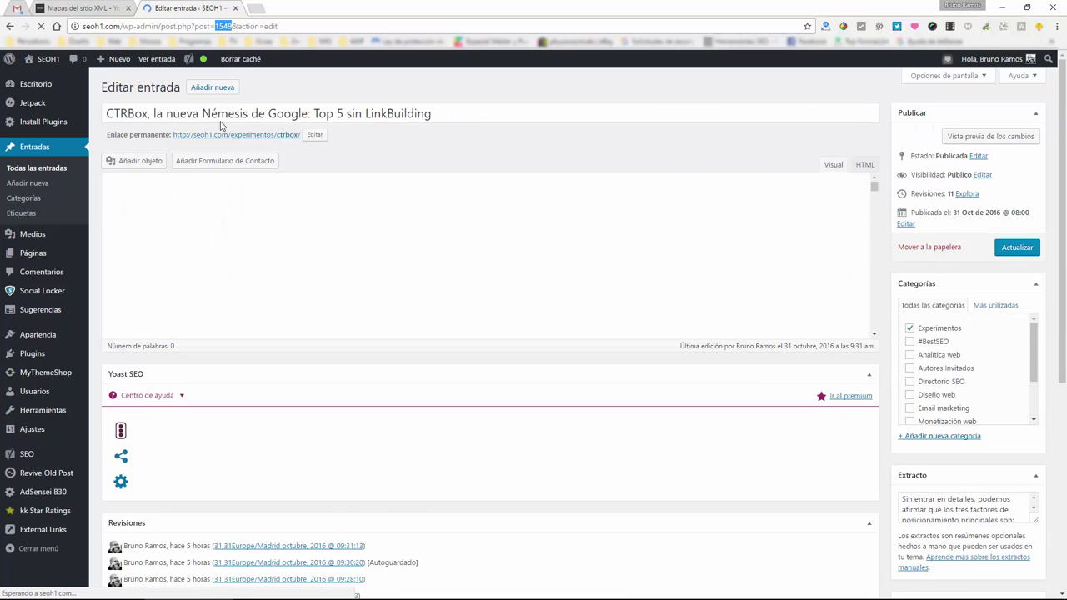
left_click(84, 8)
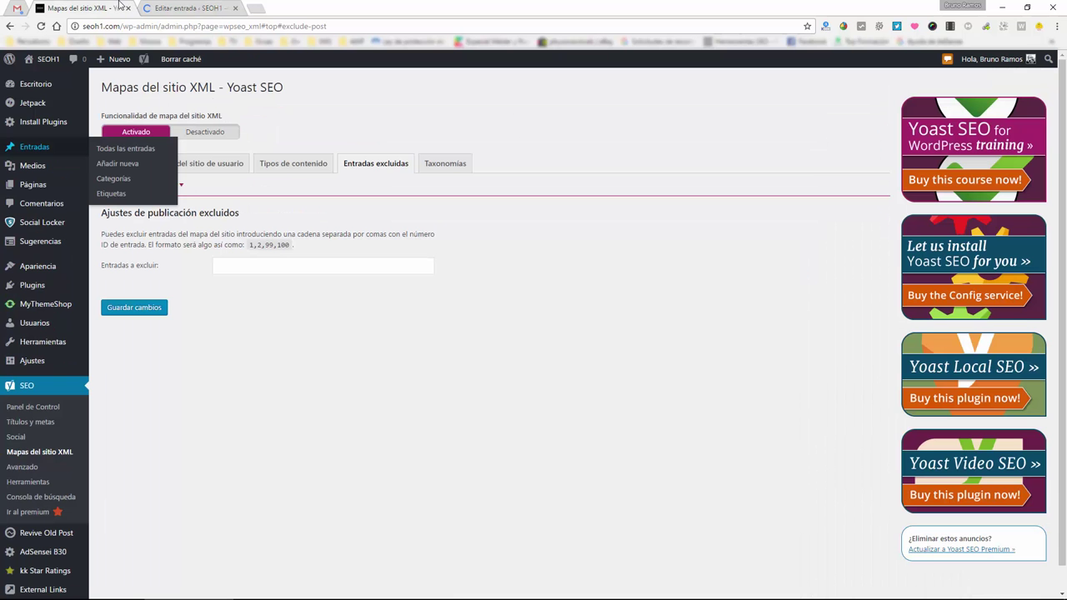
left_click(269, 264)
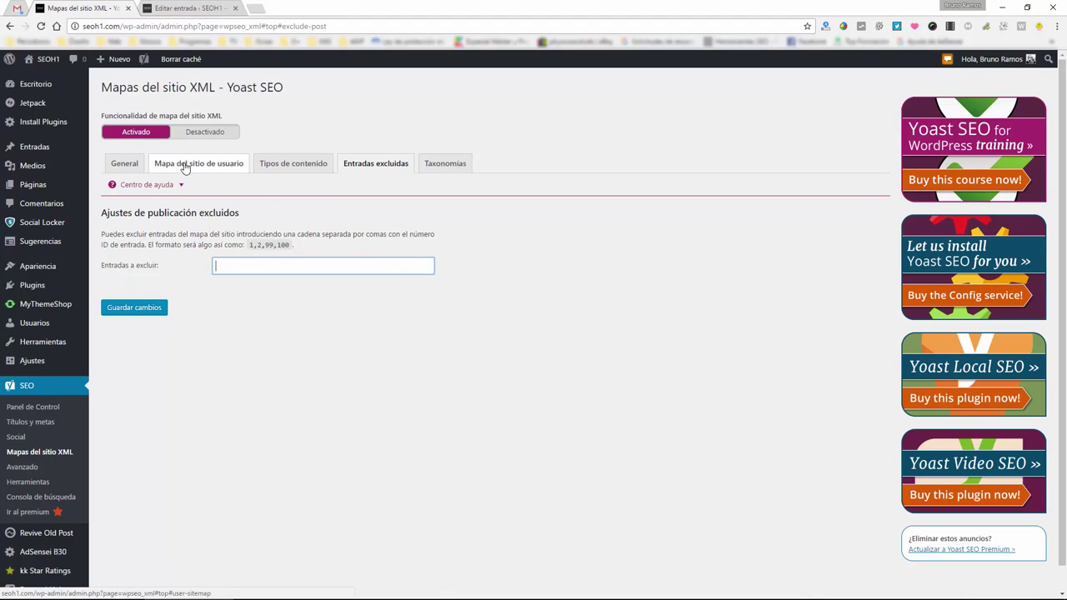
Review the XML sitemap taxonomy settings for Categorías and Etiquetas
left_click(454, 166)
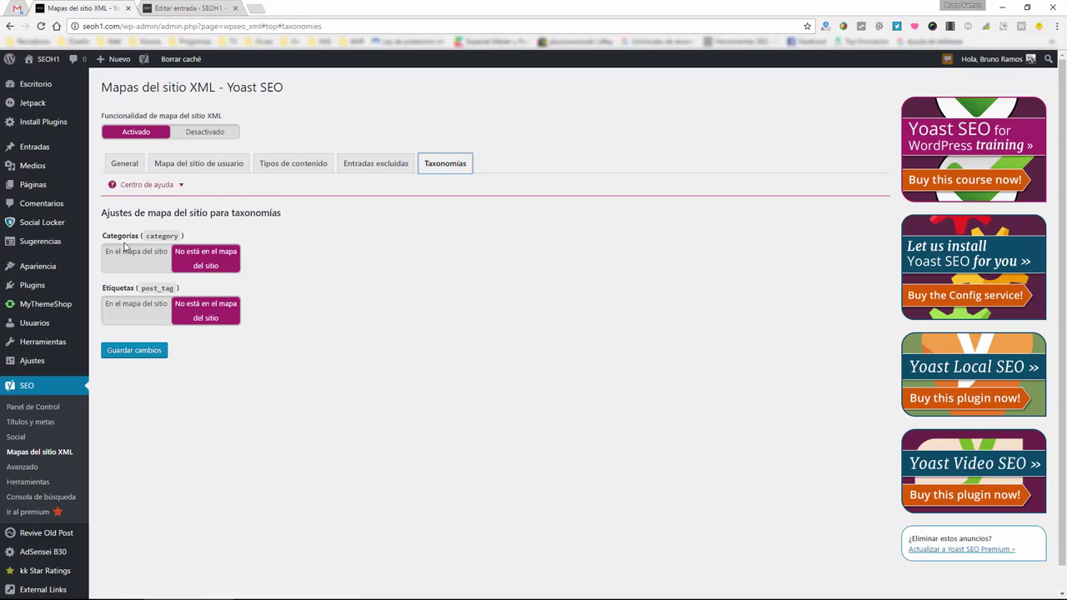
left_click_drag(99, 238, 213, 238)
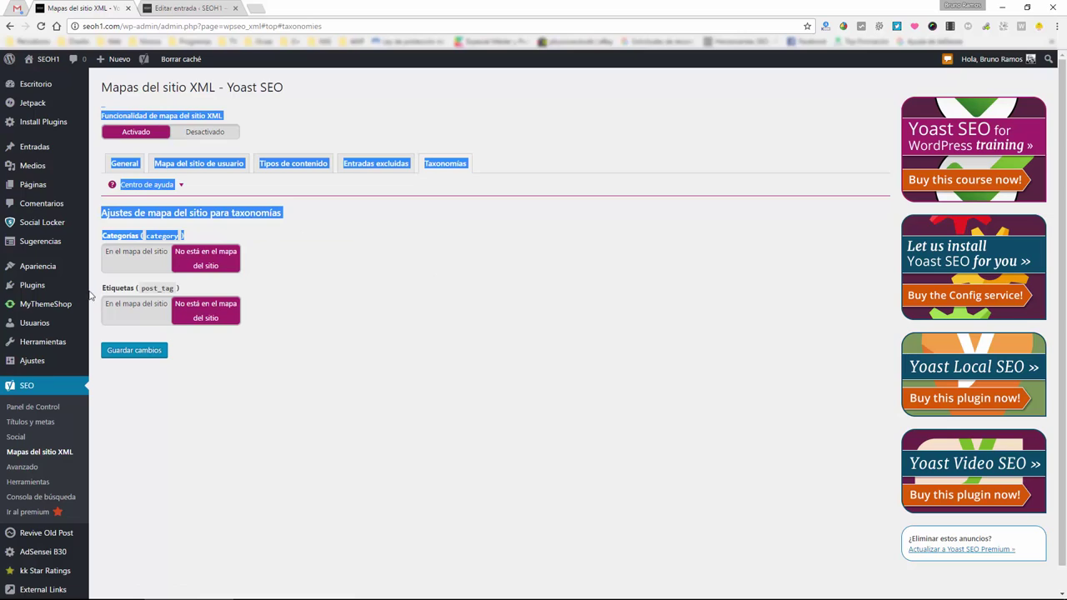
left_click(333, 299)
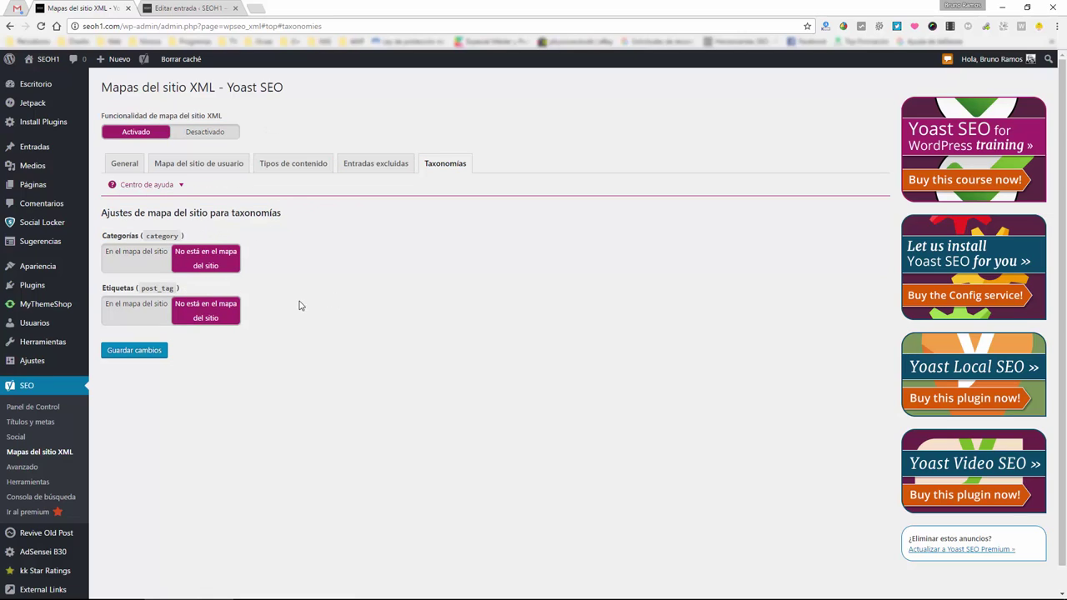
Open the SEO category page on the public site, expand its description and examine the heading and text
left_click(184, 8)
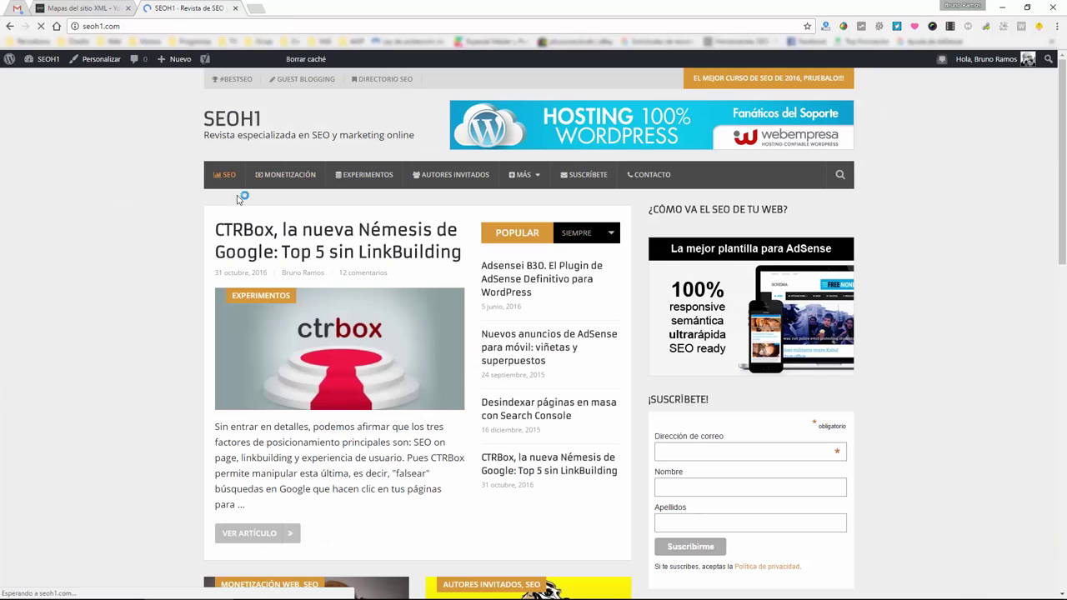
left_click(224, 176)
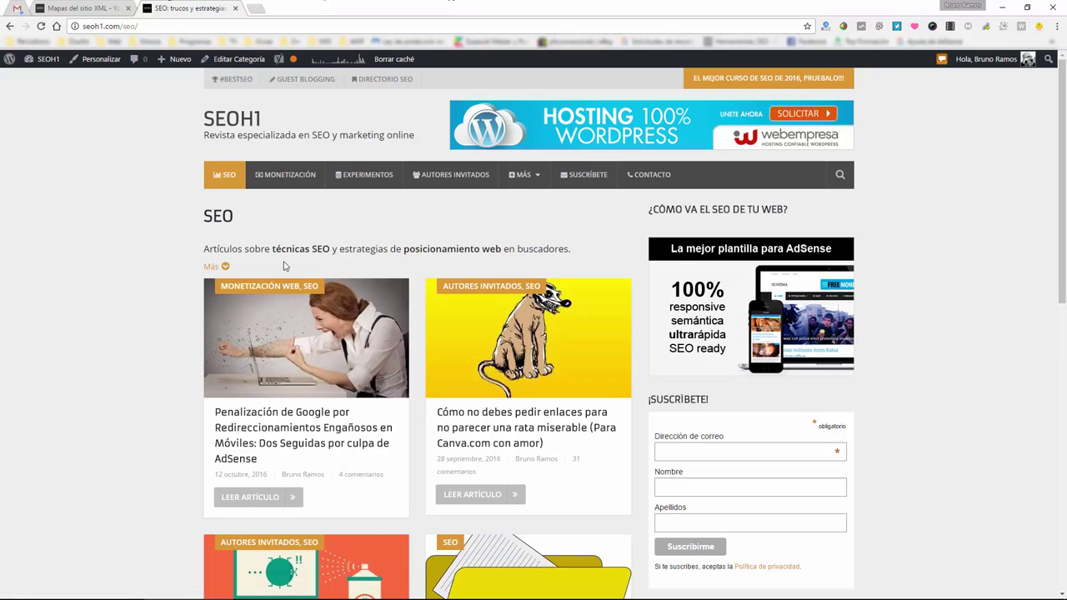
left_click(215, 267)
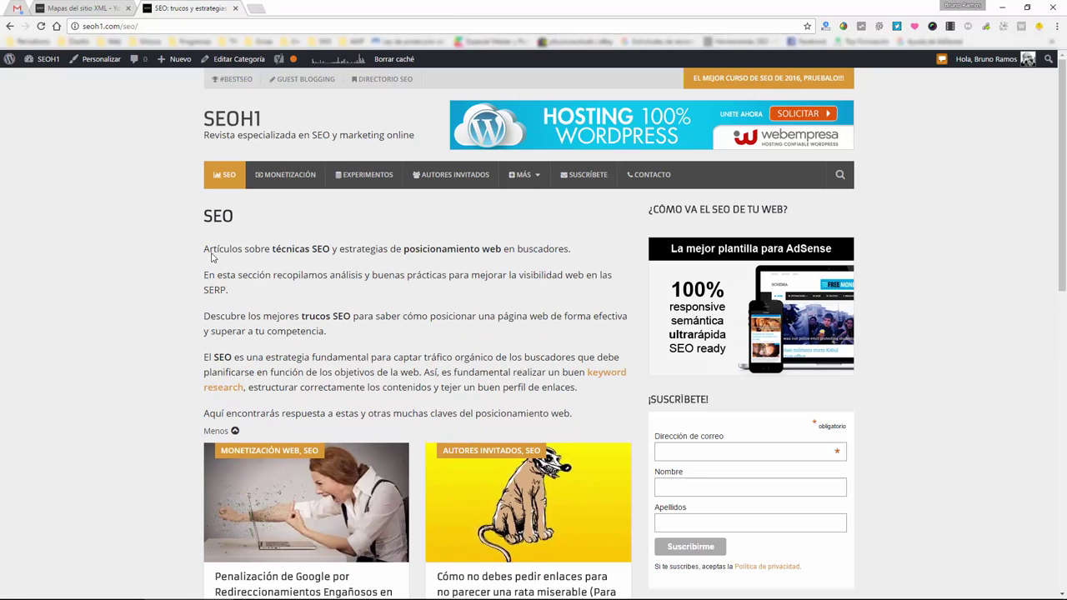
left_click_drag(199, 213, 265, 217)
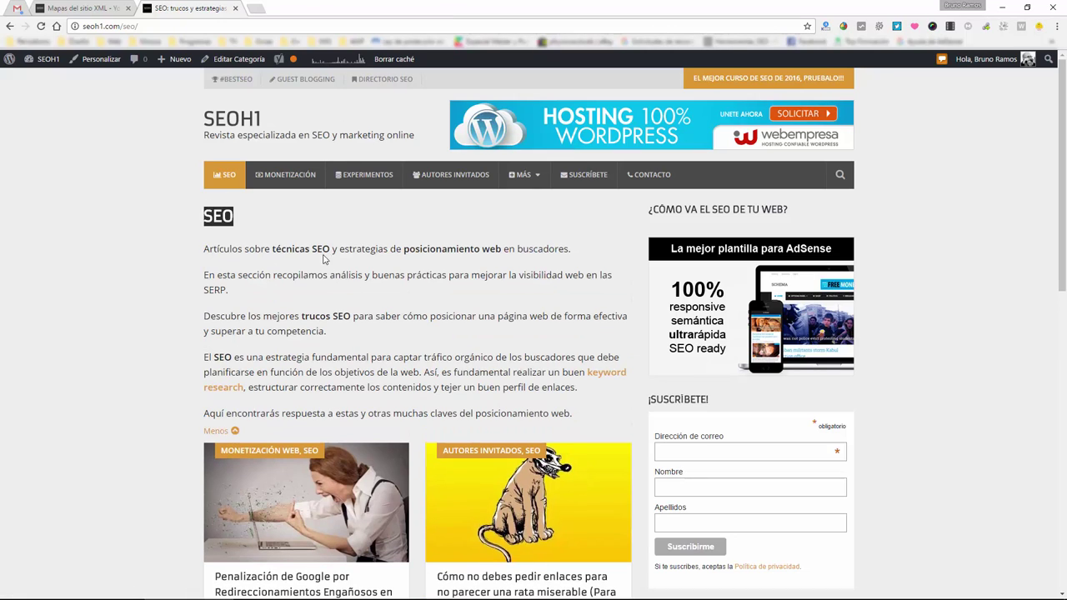
left_click_drag(322, 248, 325, 334)
left_click(219, 244)
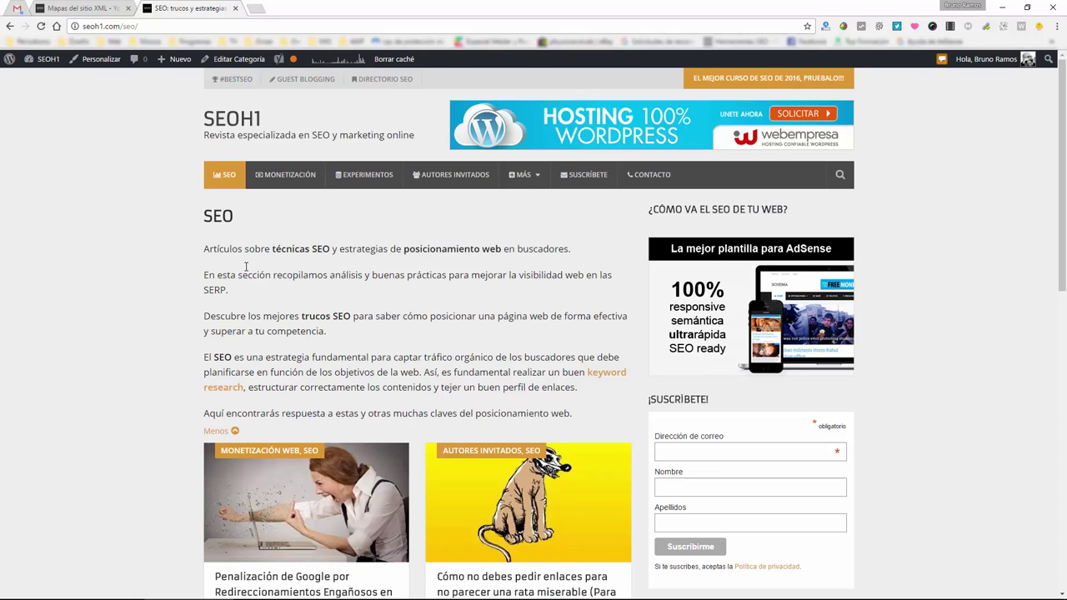
left_click_drag(200, 213, 606, 419)
left_click(150, 354)
Compare the SEO category's description with its article listing, collapse the description and look through the listed posts
scroll(152, 353, "down", 8)
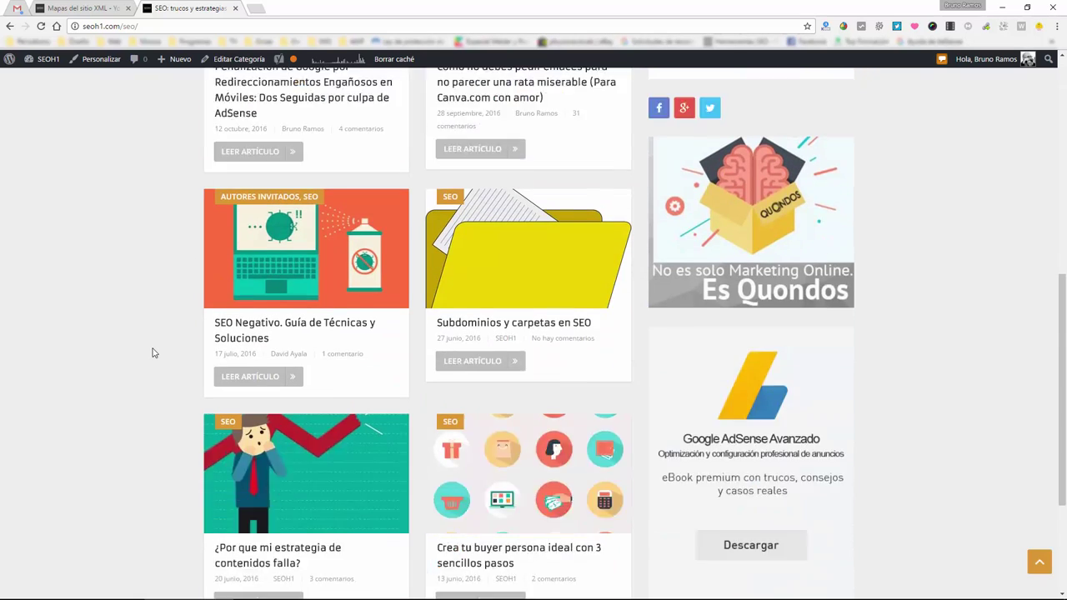
scroll(153, 353, "up", 4)
scroll(153, 354, "up", 3)
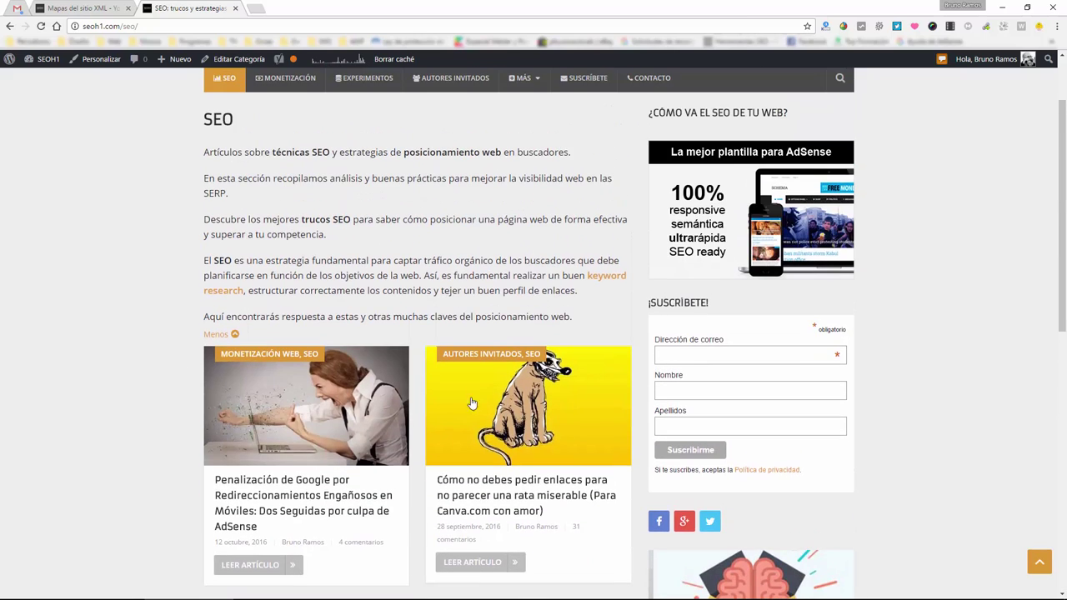
left_click_drag(321, 188, 622, 314)
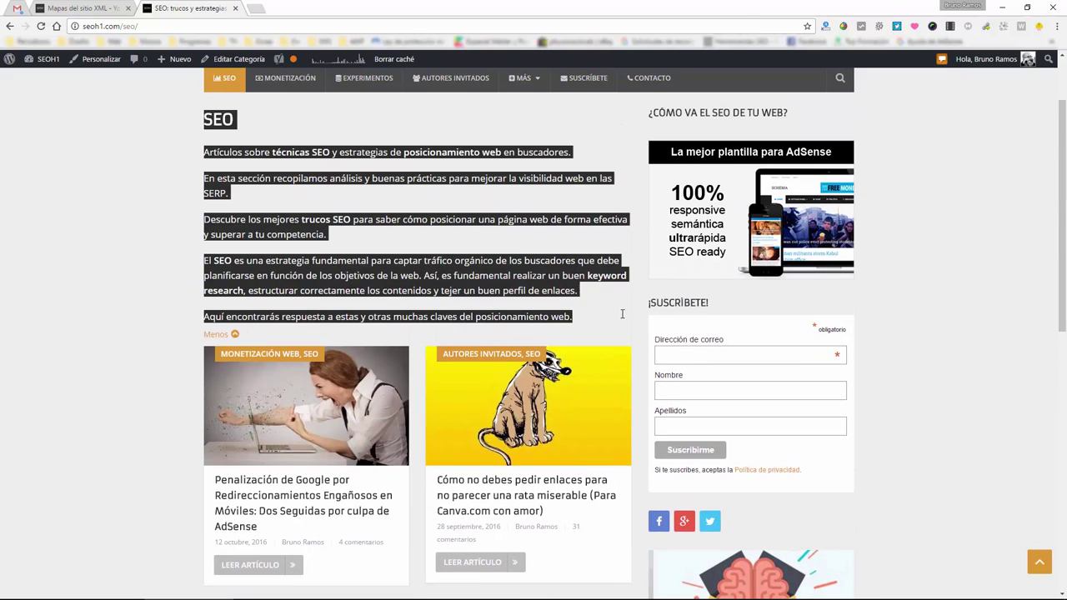
left_click(128, 239)
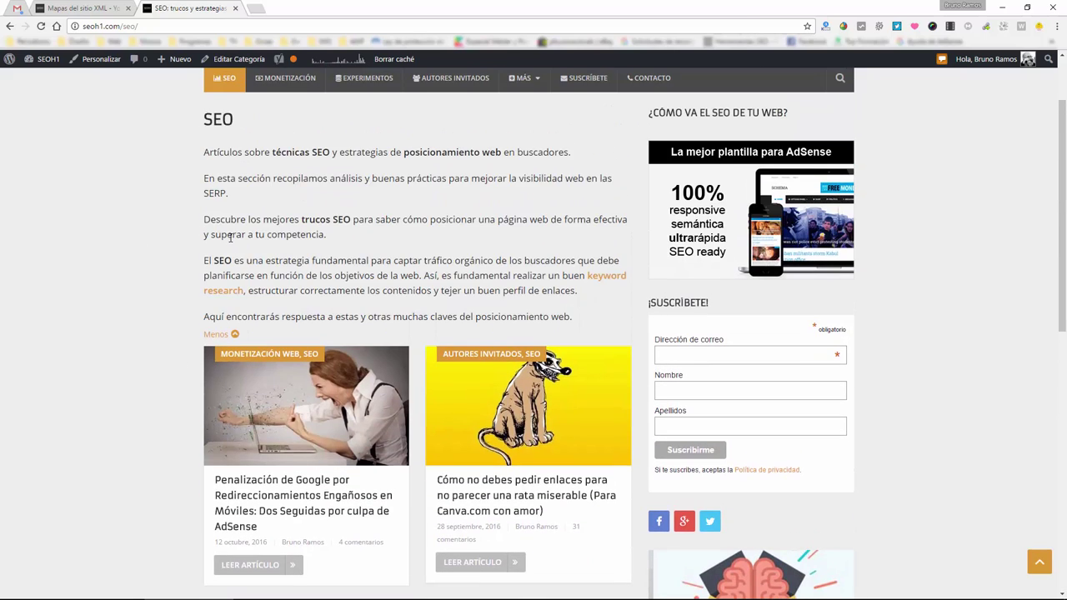
left_click(217, 334)
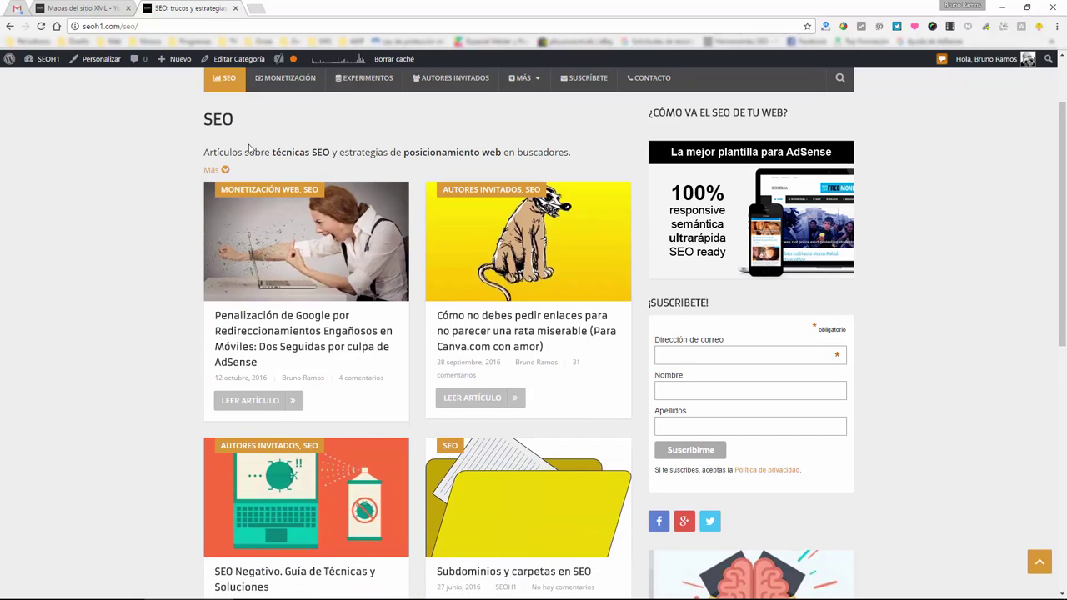
scroll(454, 454, "down", 4)
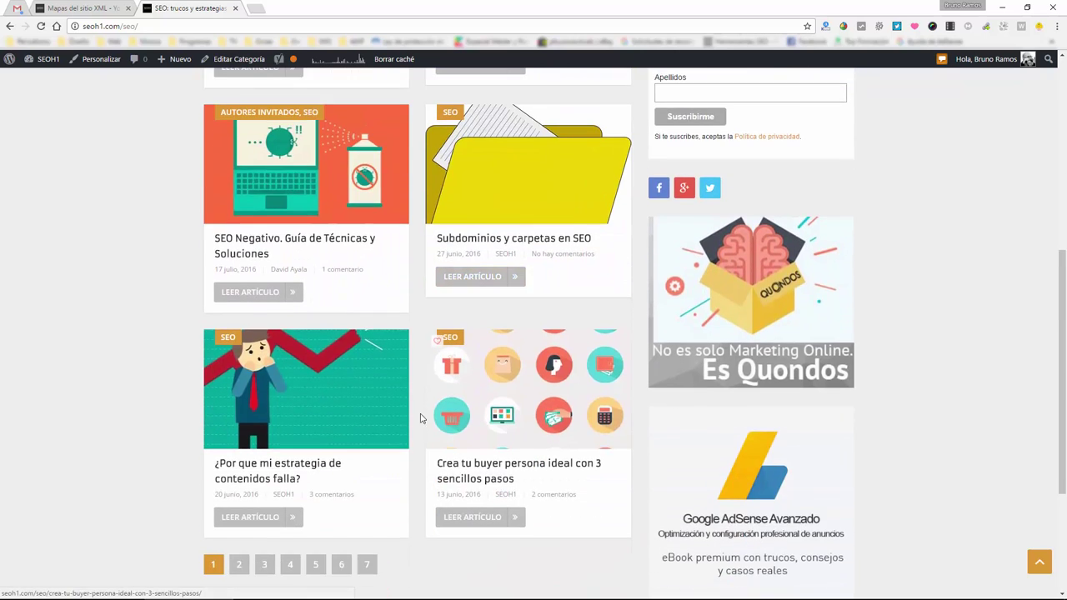
scroll(424, 417, "up", 5)
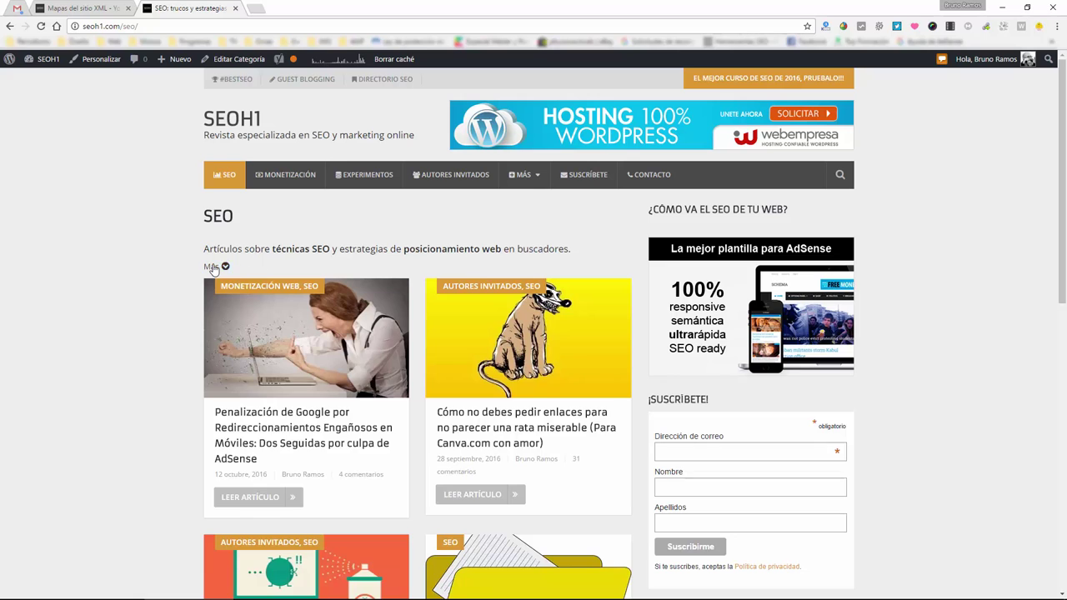
Expand the SEO category description again and examine how its text and the article excerpts make up the page
left_click(213, 268)
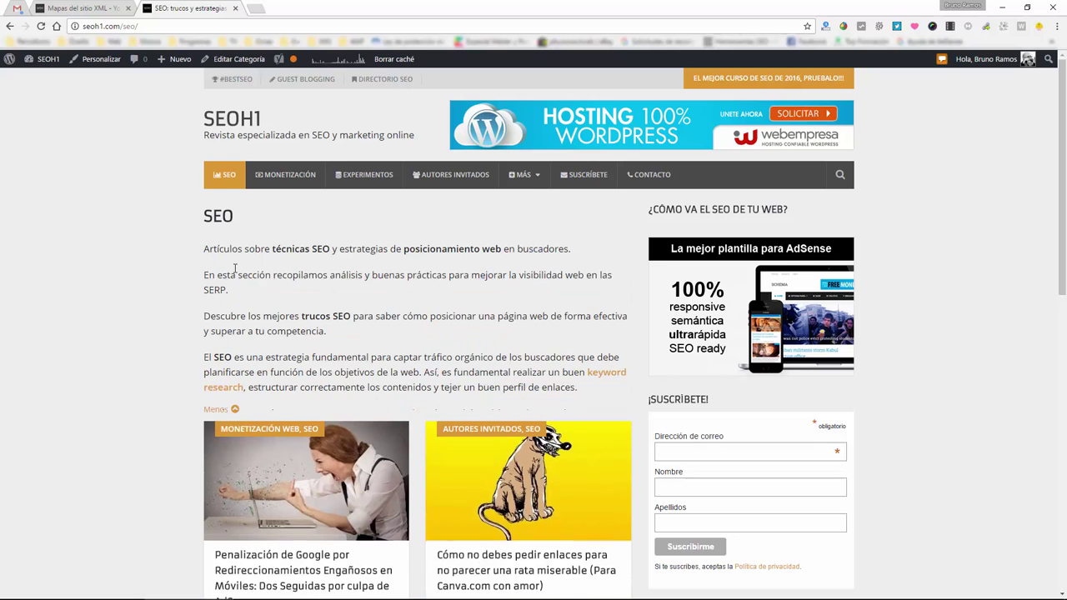
scroll(190, 140, "down", 1)
scroll(190, 140, "up", 1)
left_click_drag(185, 170, 469, 323)
scroll(469, 324, "down", 1)
scroll(469, 324, "down", 2)
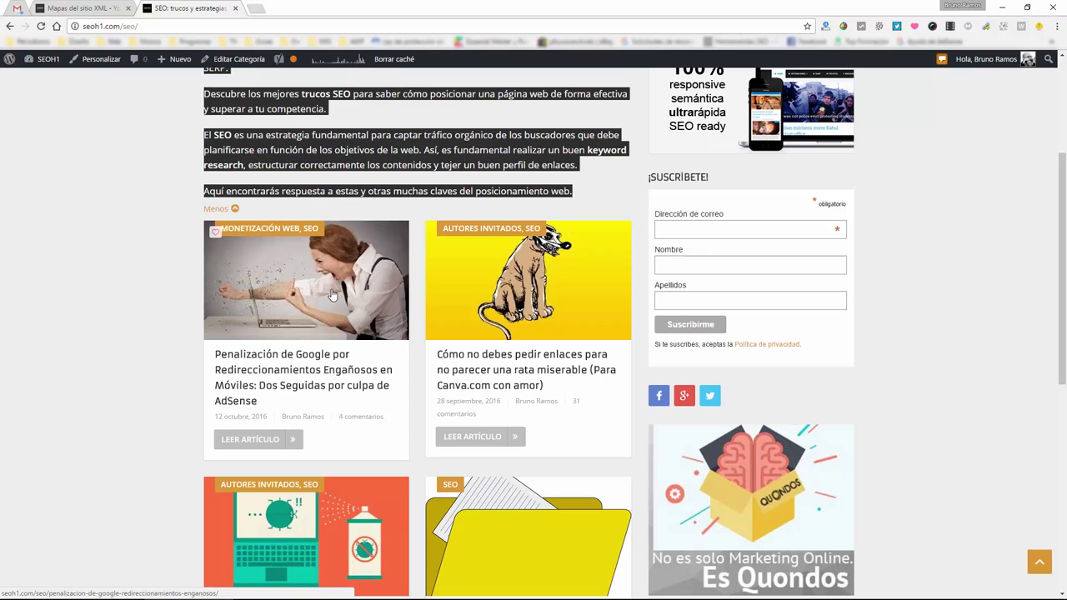
scroll(331, 301, "up", 1)
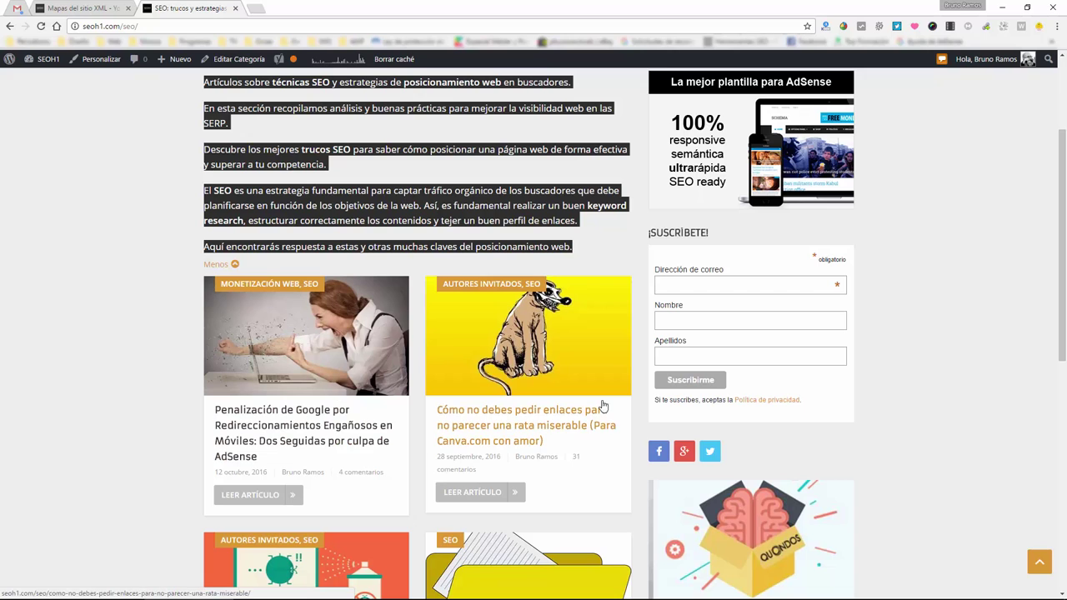
left_click(188, 223)
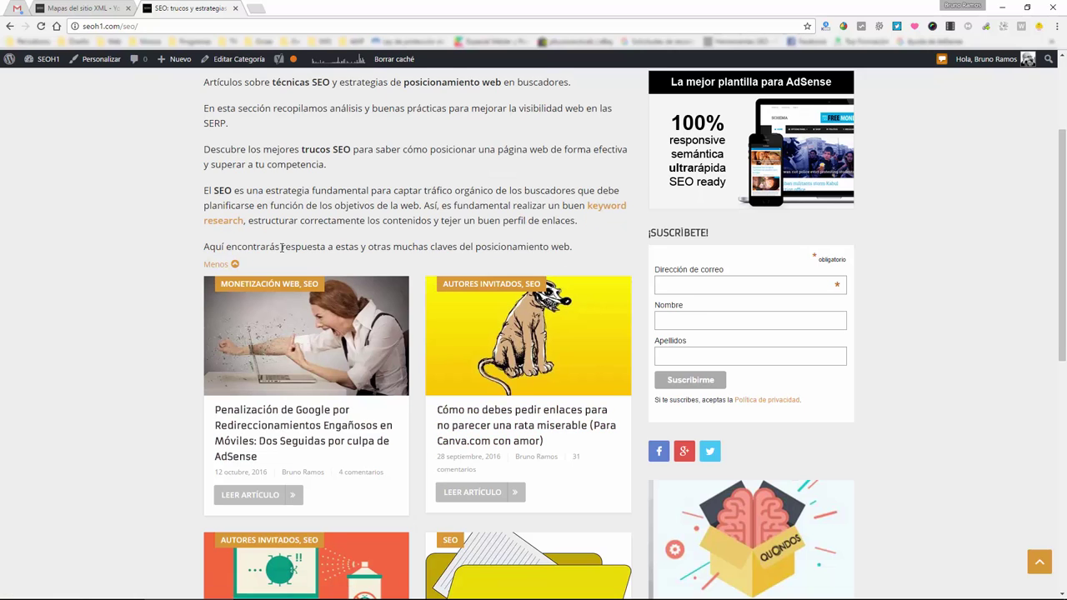
scroll(401, 285, "up", 3)
scroll(401, 285, "down", 7)
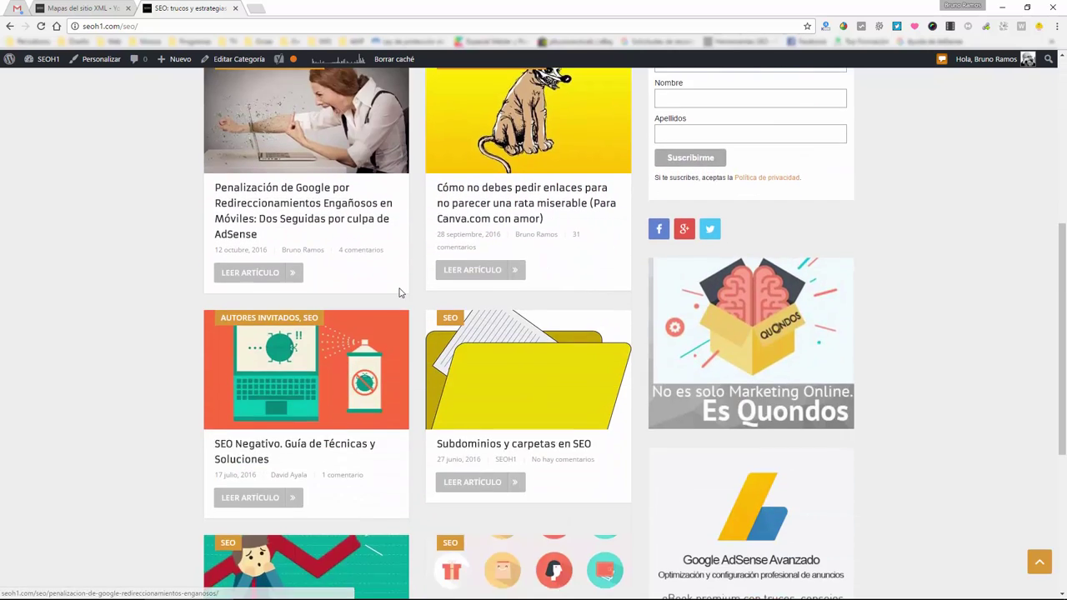
scroll(399, 294, "up", 7)
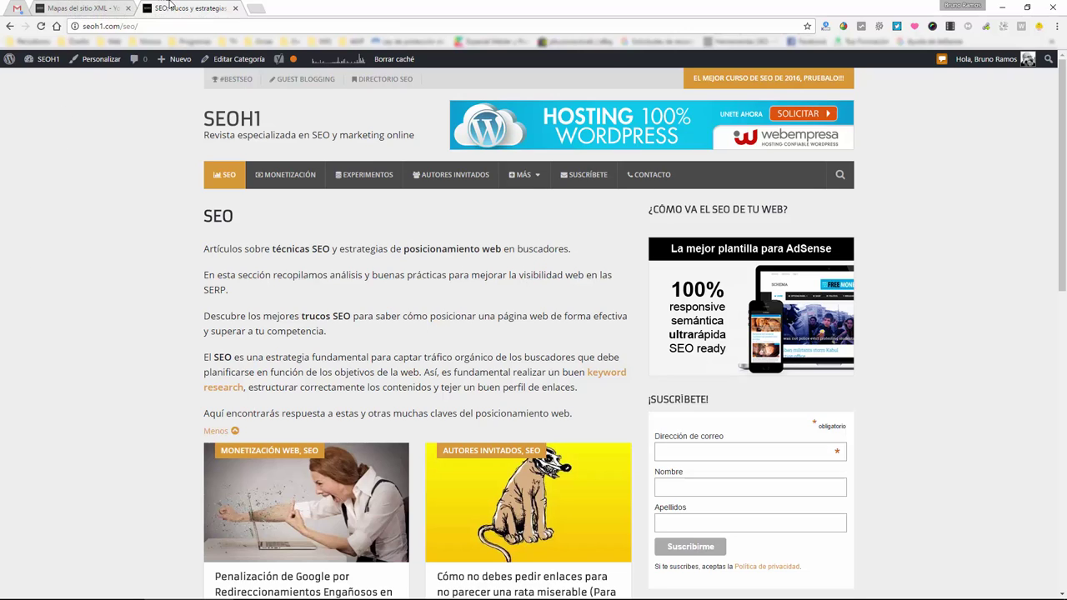
Review the taxonomy settings for Categorías and Etiquetas in Yoast's Títulos y metas
left_click(108, 8)
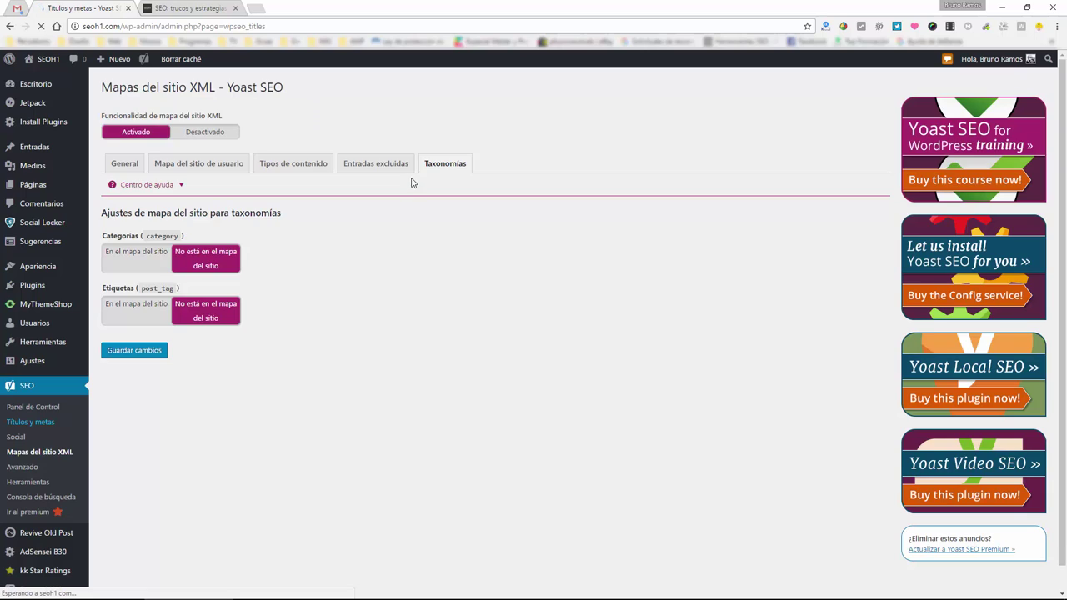
left_click(305, 112)
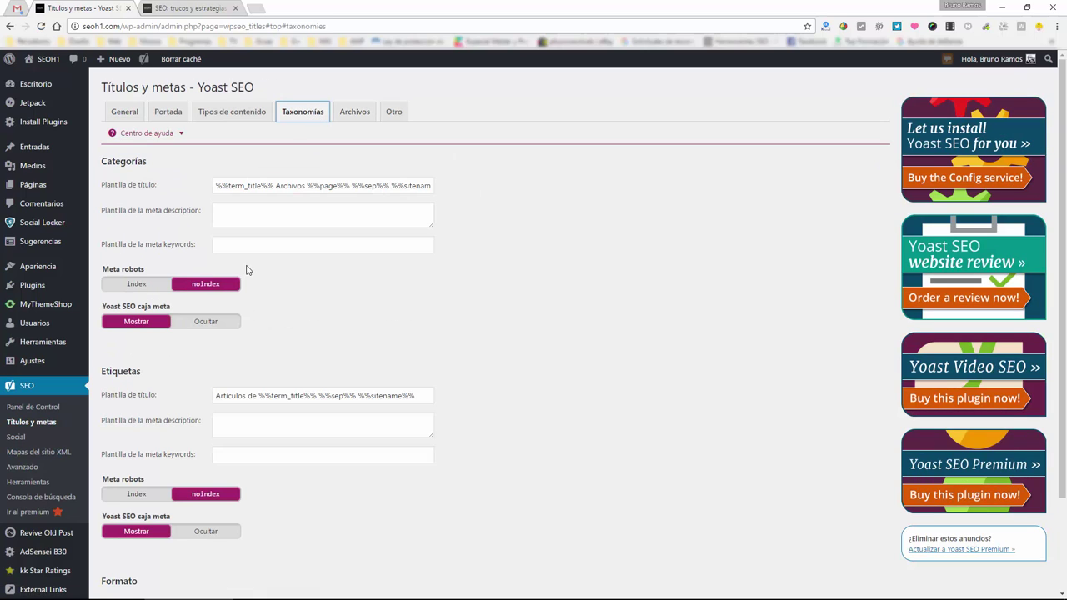
Open the SEO category for editing and set Meta Robots Index to Index in its advanced Yoast SEO settings
left_click(193, 8)
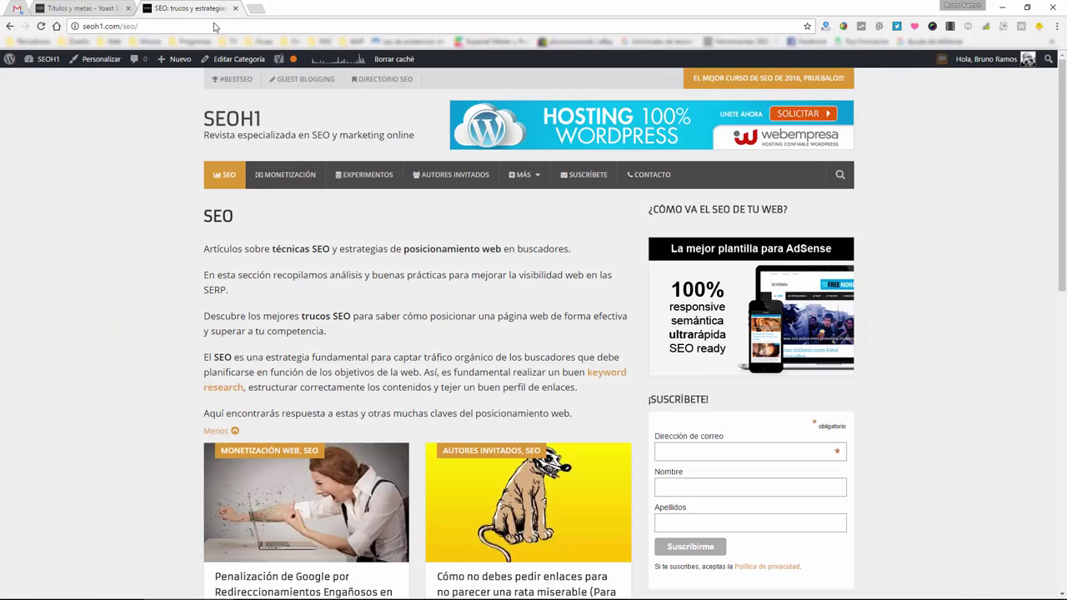
left_click(254, 60)
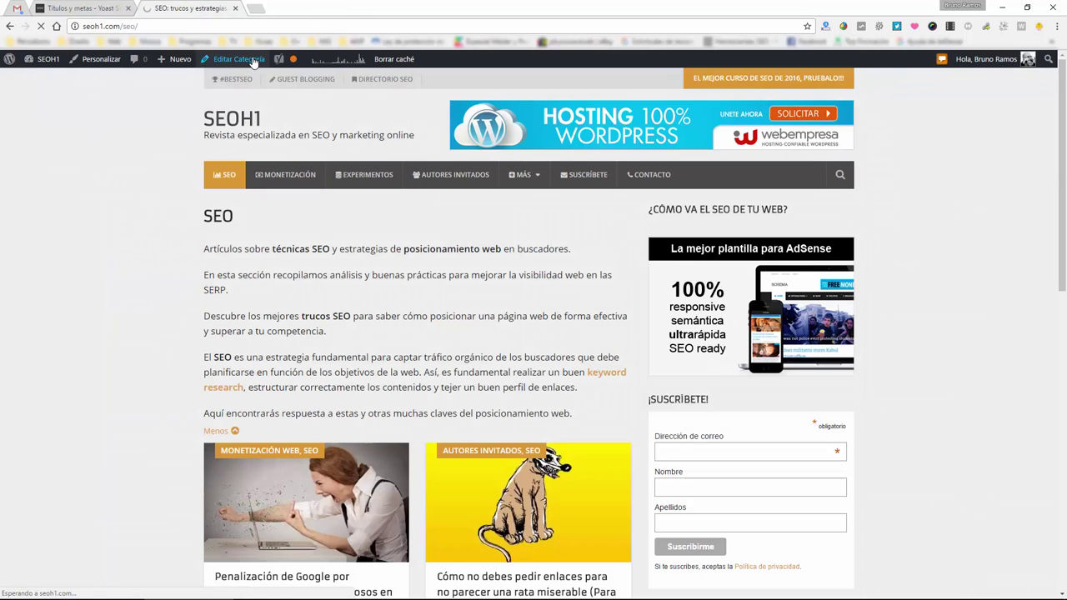
scroll(148, 314, "down", 5)
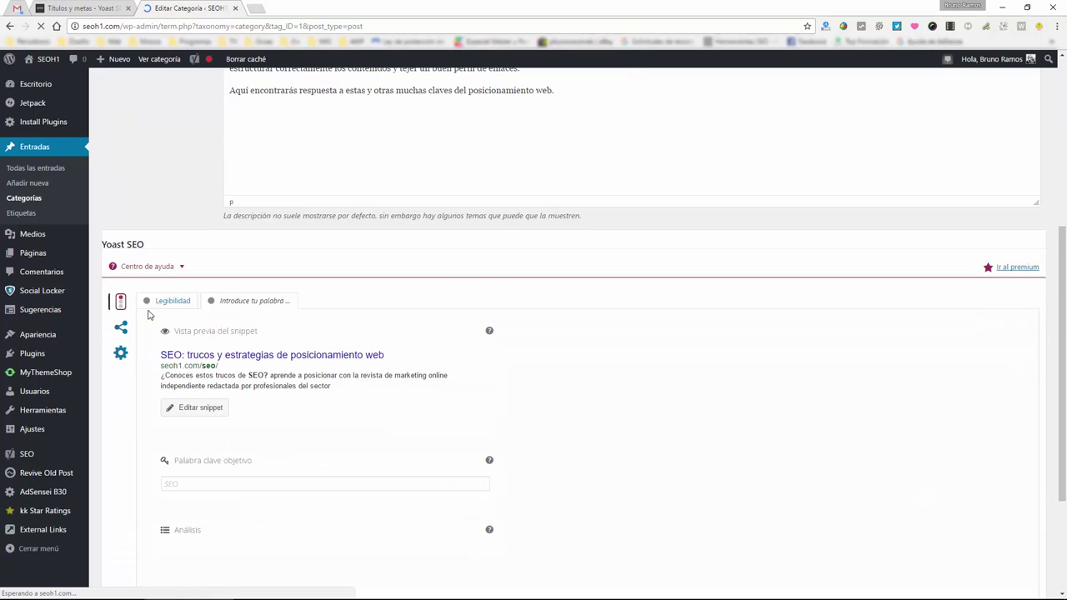
left_click(120, 352)
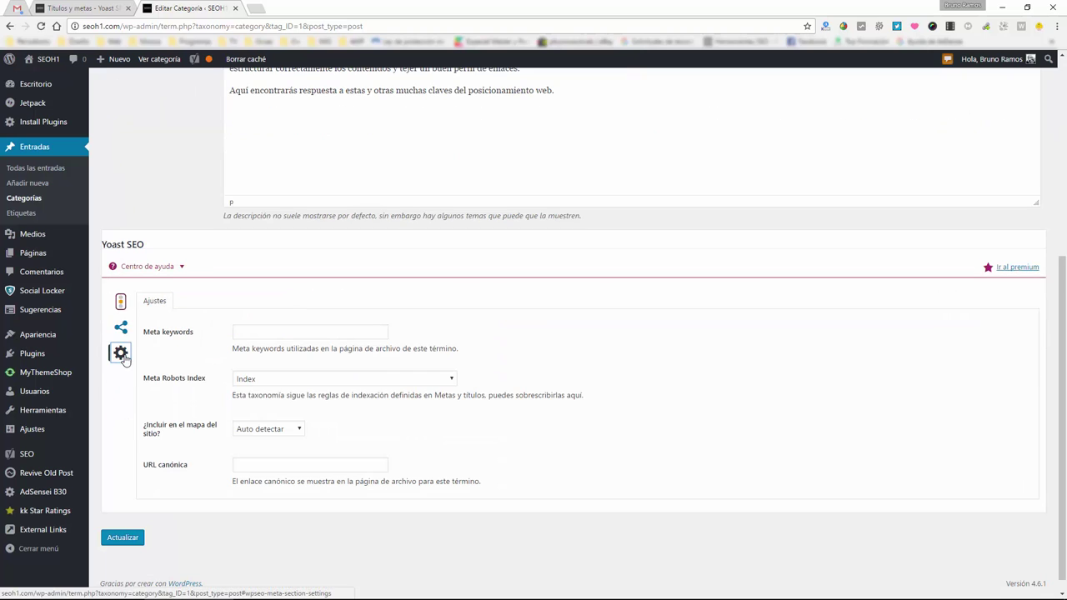
left_click(344, 379)
left_click(258, 390)
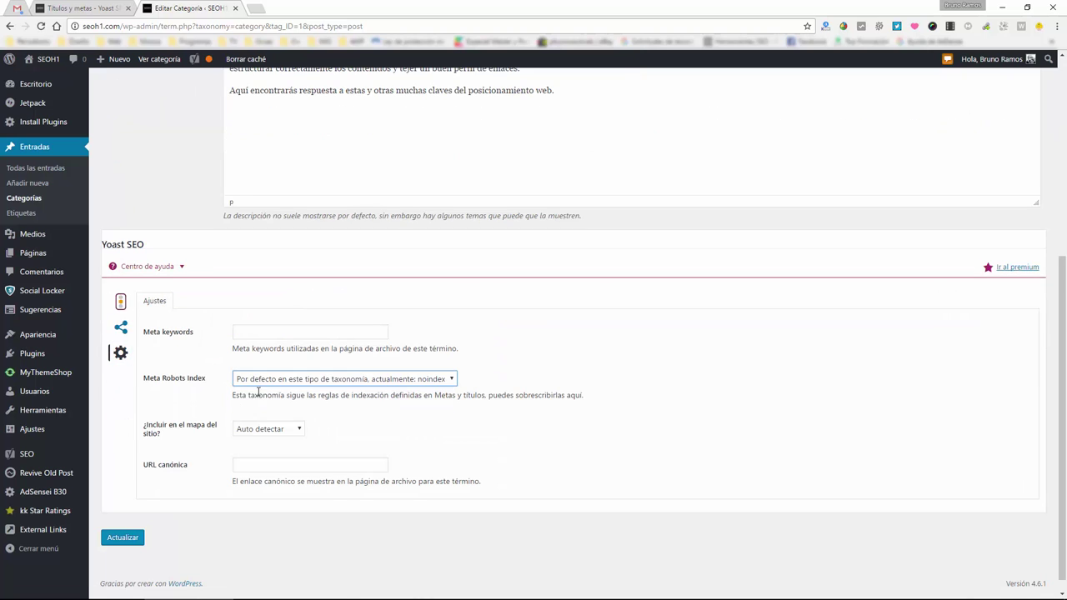
left_click(435, 386)
left_click(359, 406)
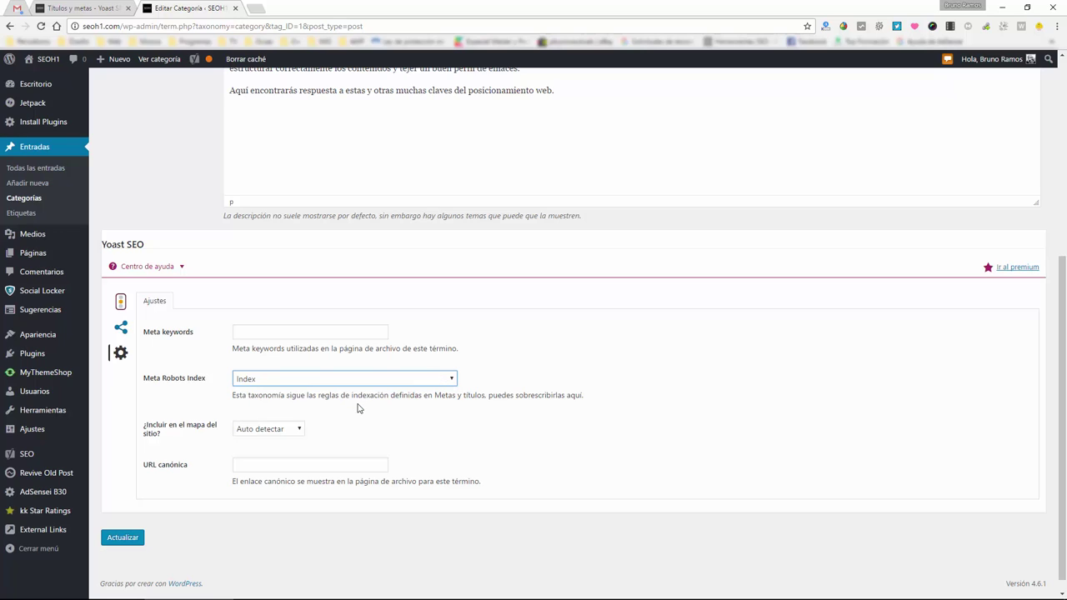
Update the SEO category and view its public page in a separate tab
left_click(117, 547)
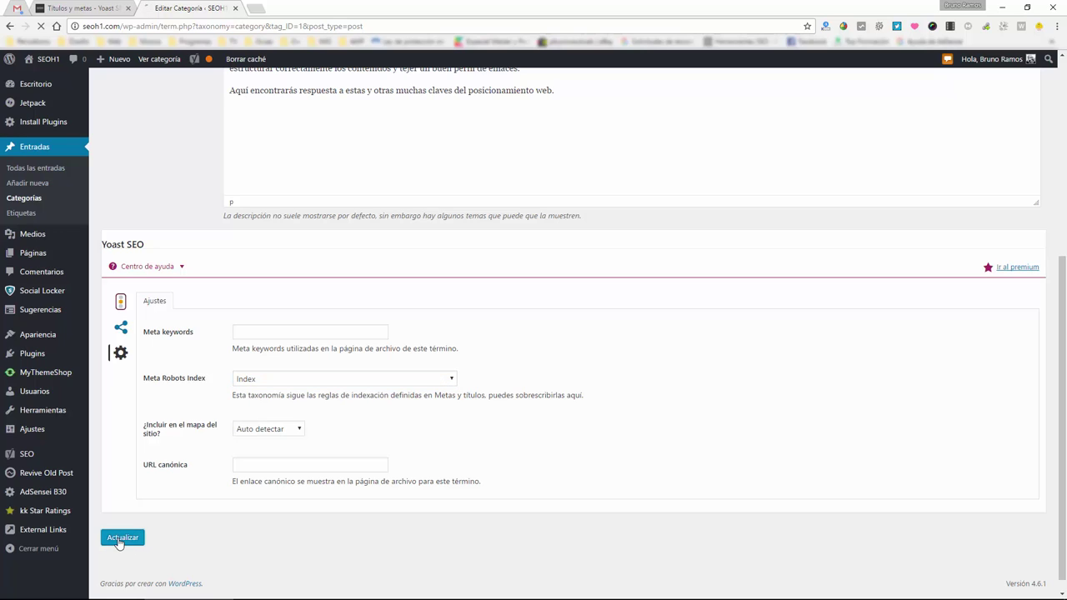
middle_click(171, 65)
left_click(317, 7)
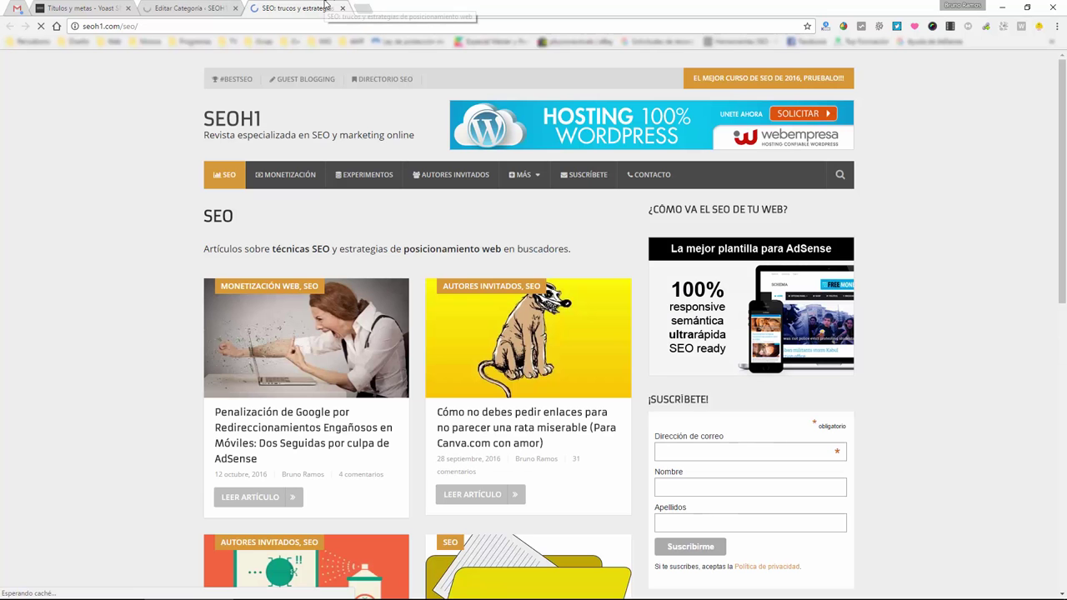
Open the SEO category page's source code and check the value of its robots meta tag
key("ctrl+u")
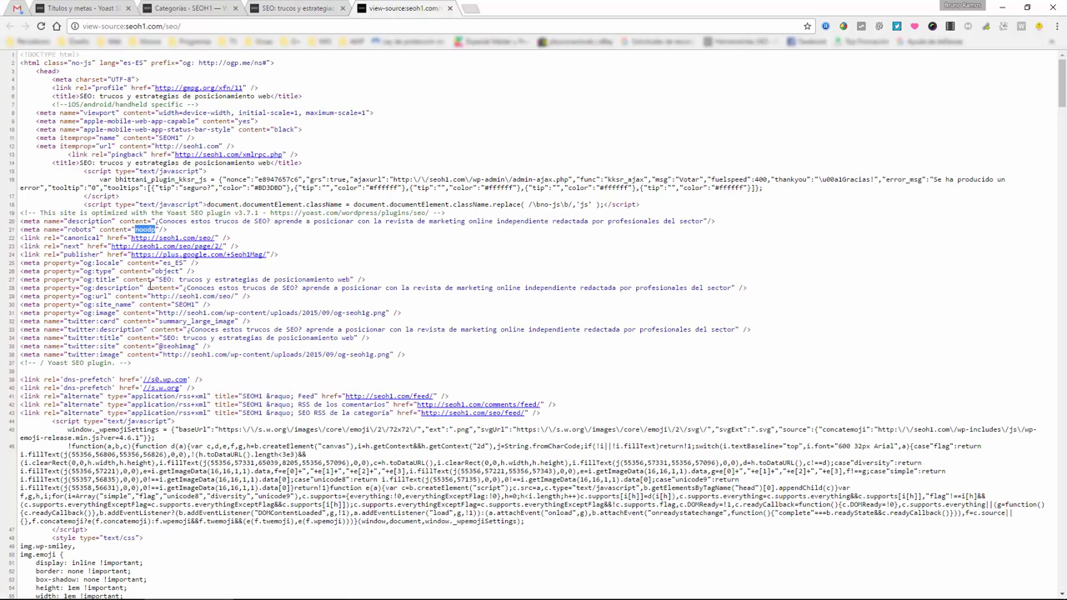
left_click(159, 230)
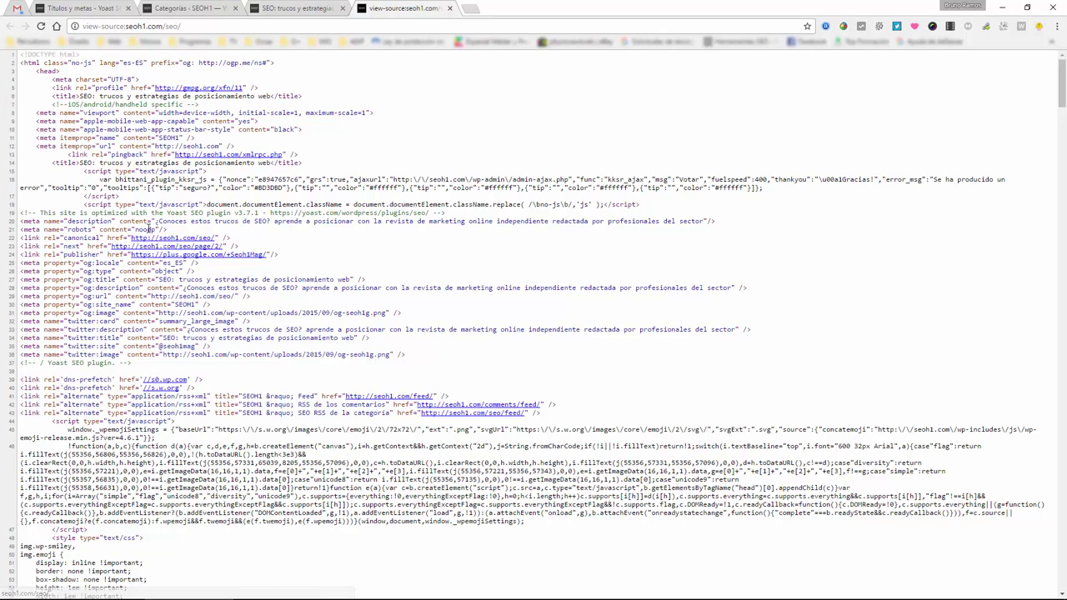
double_click(149, 229)
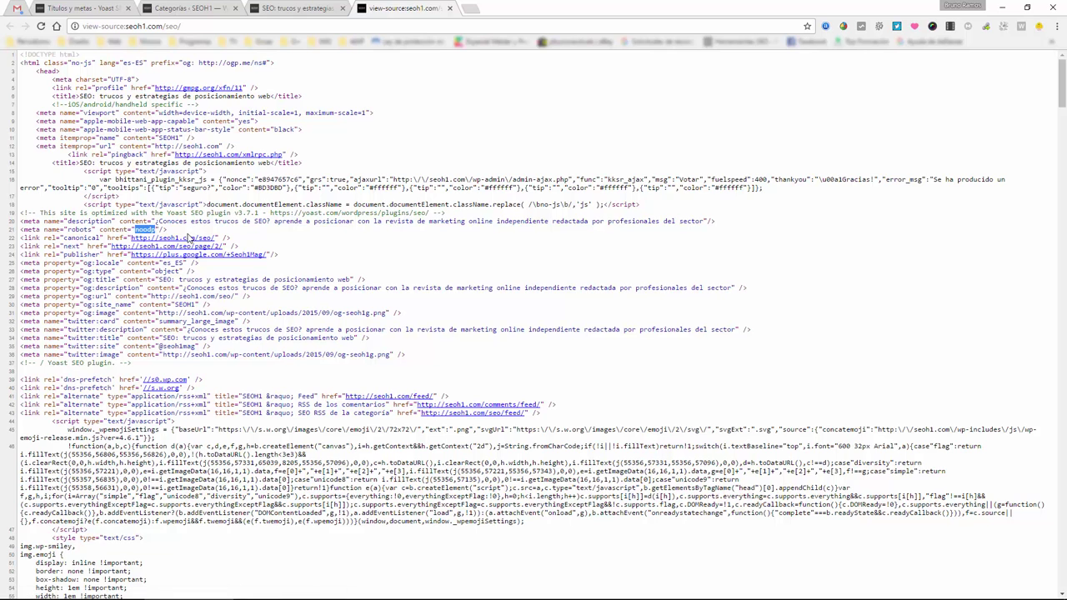
Look over the article listing on the public SEO category page and close the source code view
key("ctrl+shift+Tab")
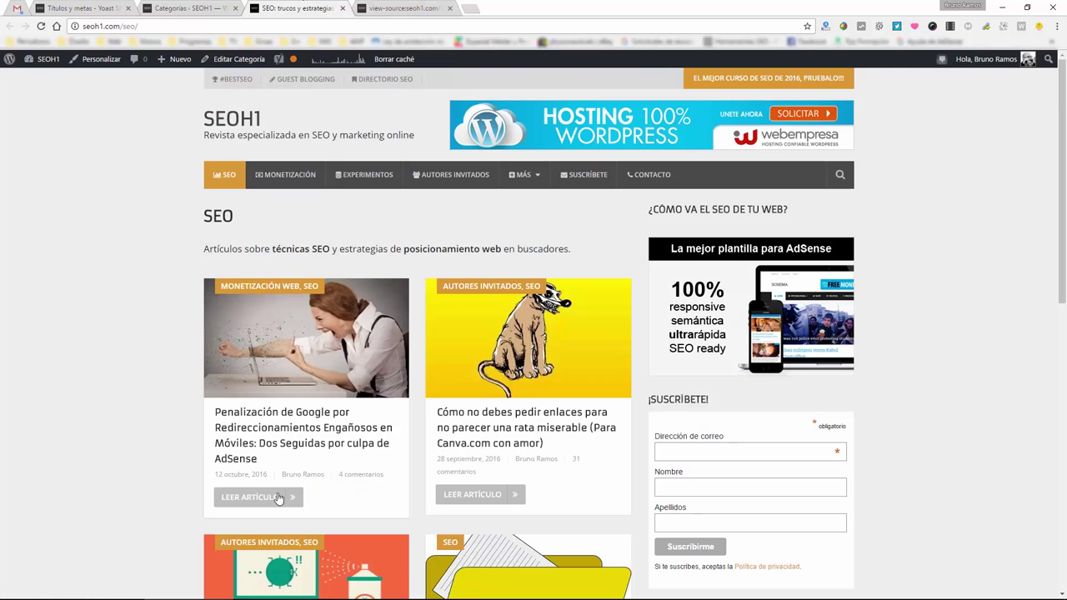
scroll(342, 333, "down", 2)
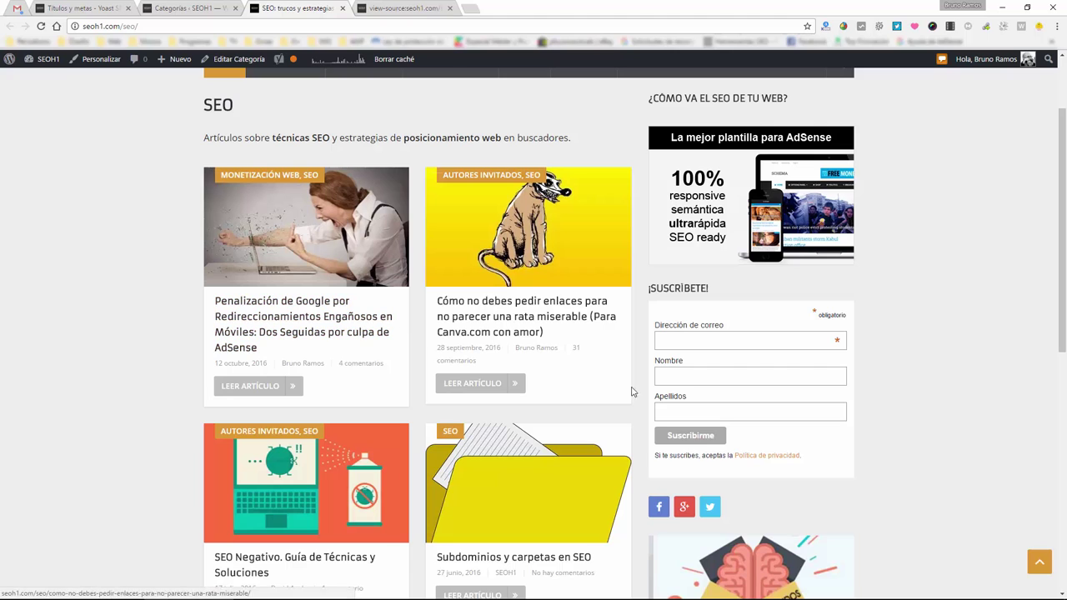
scroll(273, 232, "up", 2)
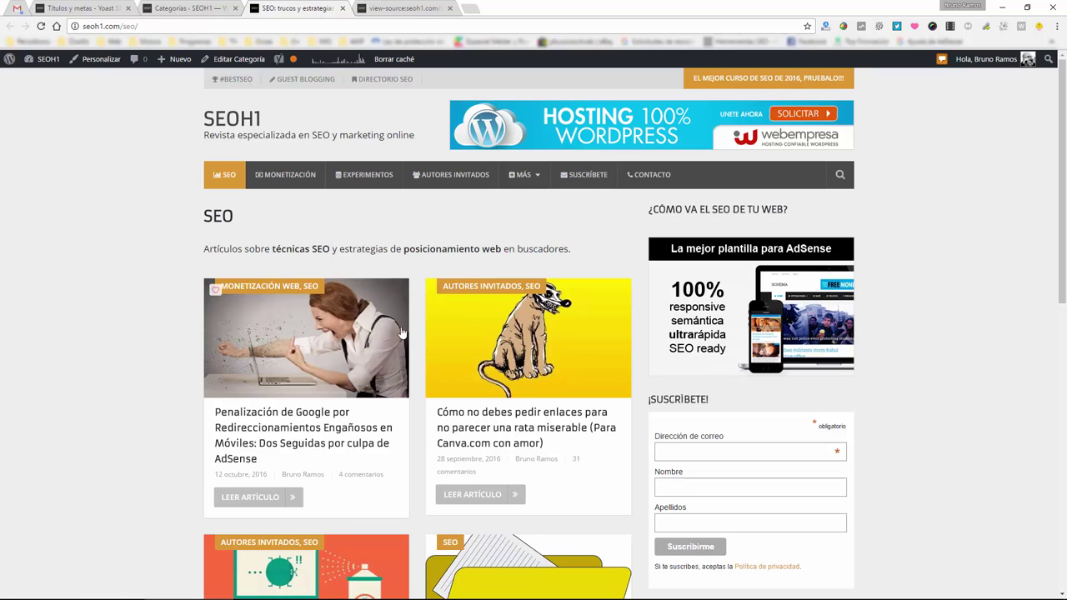
scroll(275, 291, "down", 1)
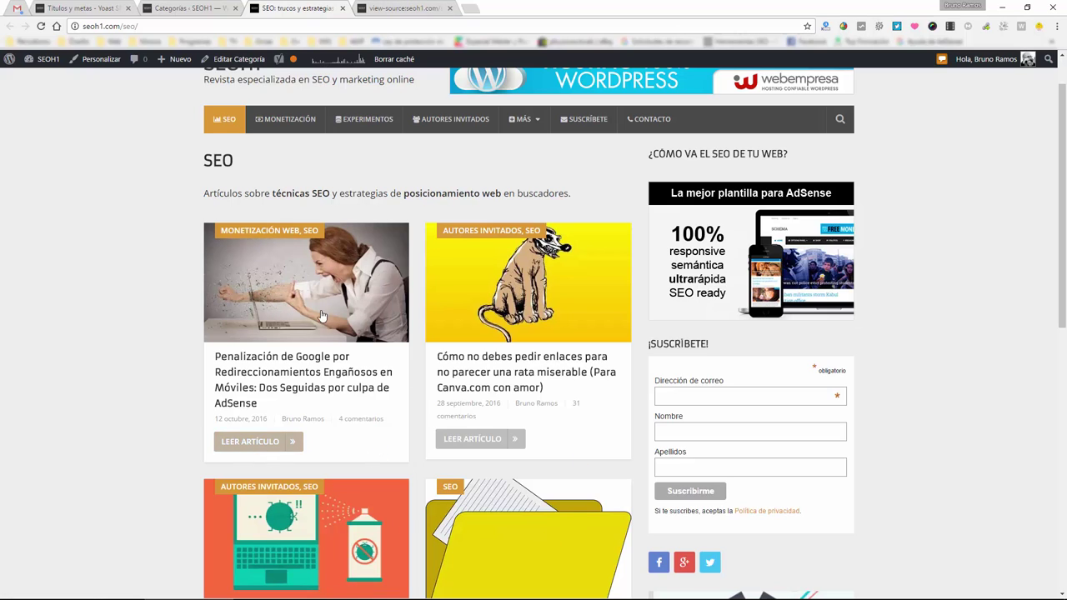
left_click(390, 7)
key("ctrl+w")
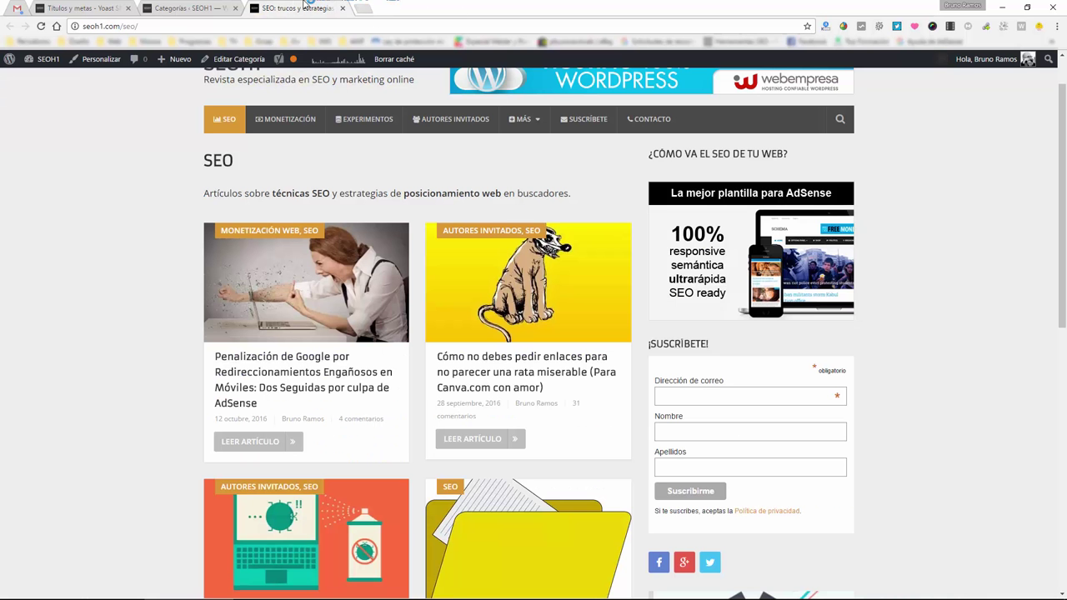
Return to the Yoast SEO settings and open the Avanzado section with the Migas de pan options
left_click(219, 6)
left_click(104, 7)
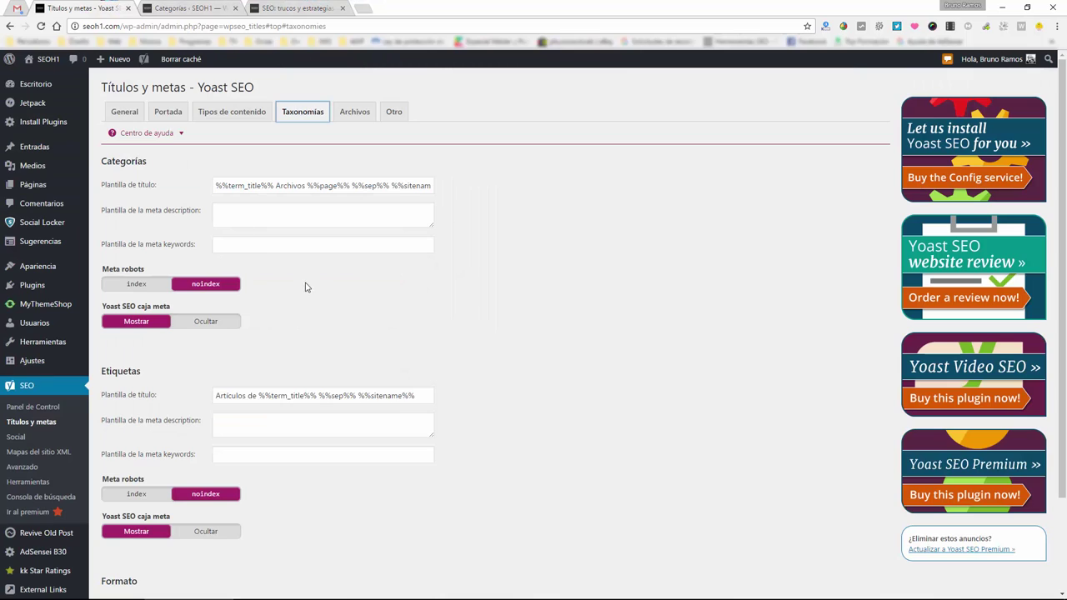
left_click(38, 452)
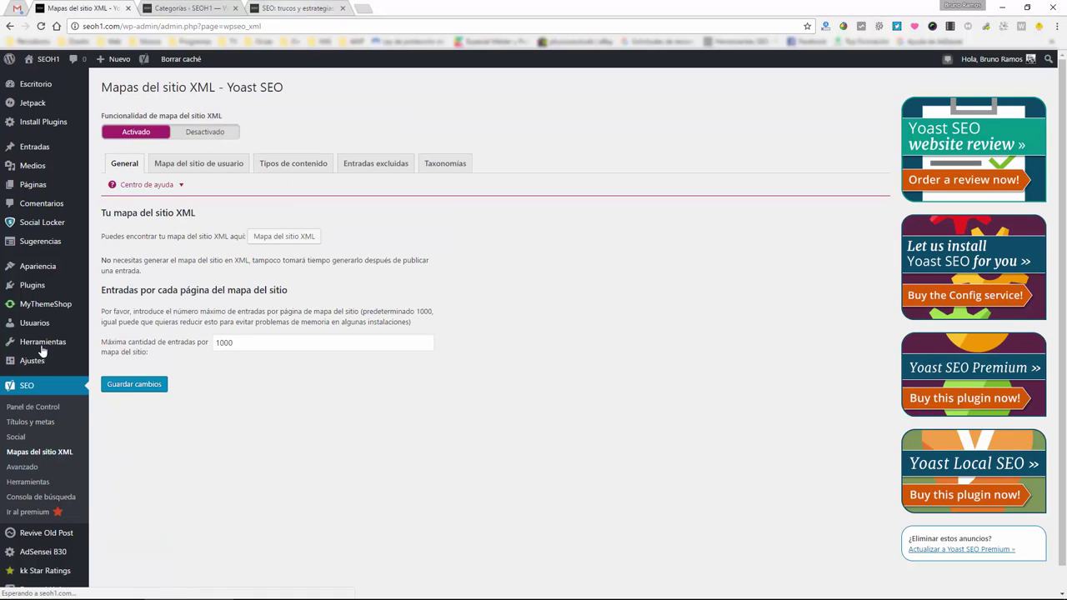
left_click(28, 470)
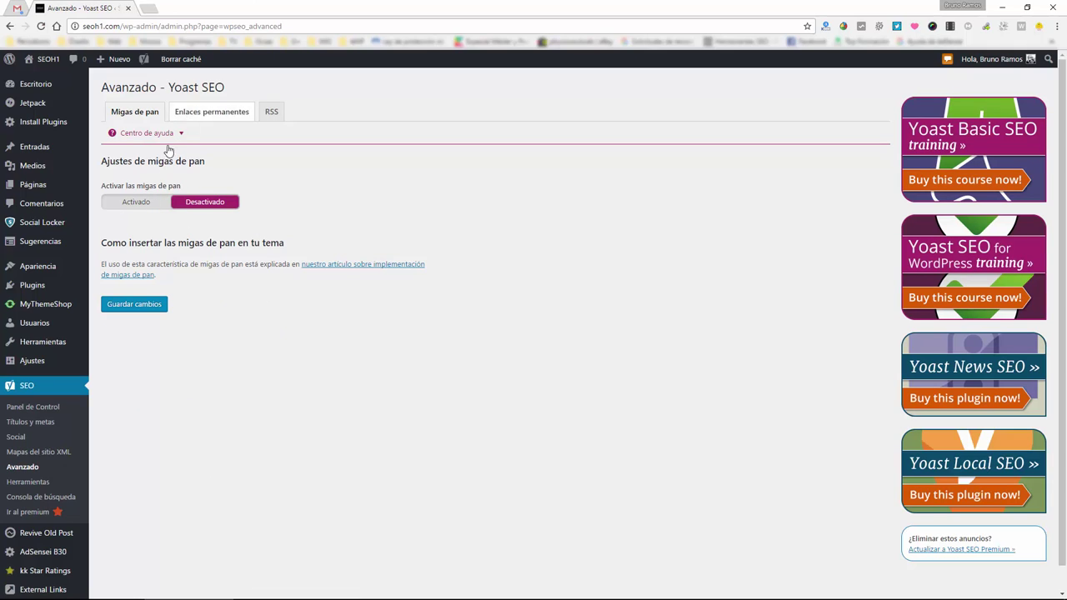
Read Yoast's article on implementing breadcrumbs, highlight its yoast_breadcrumb code snippet, and close the article
left_click(343, 270)
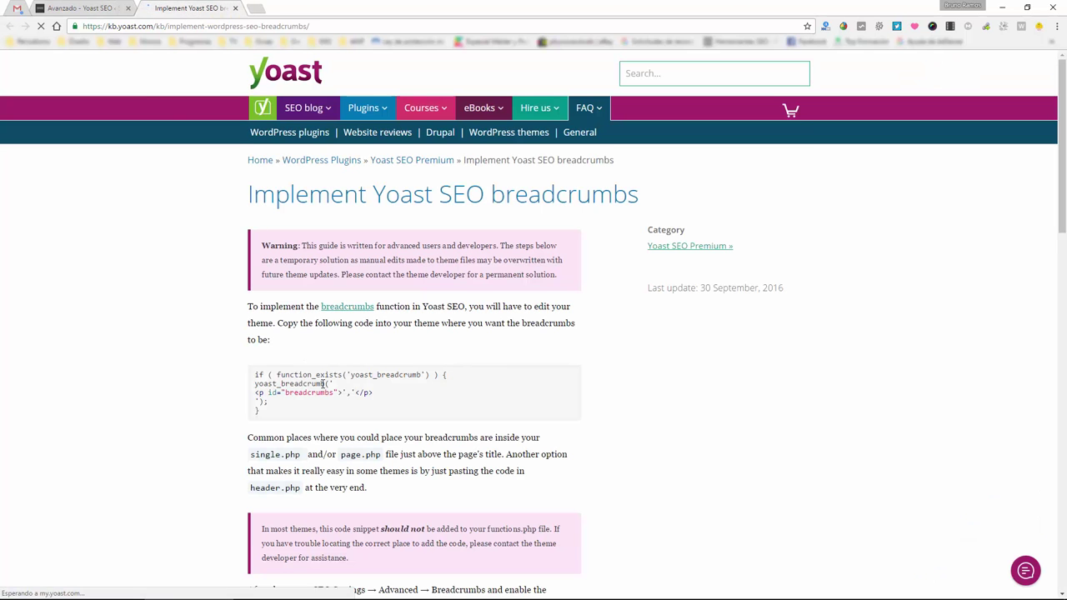
left_click_drag(266, 412, 254, 375)
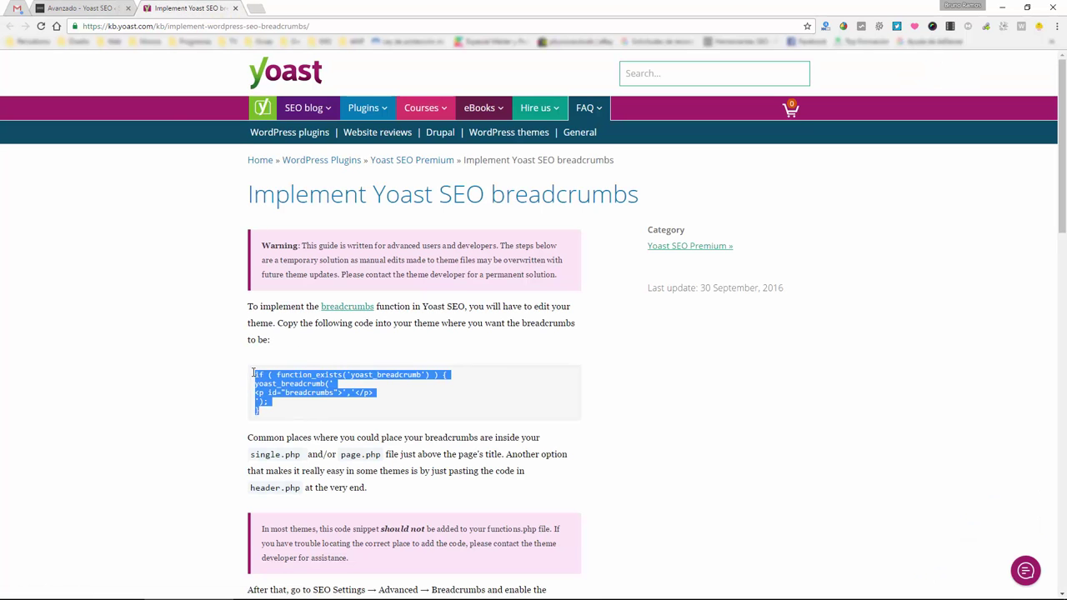
middle_click(185, 6)
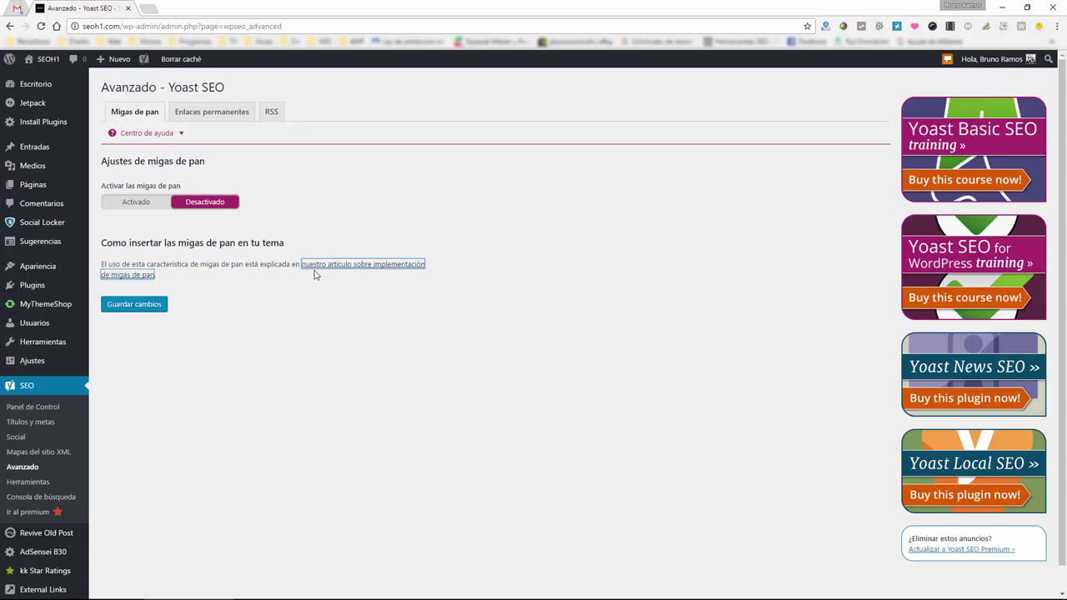
Review Yoast's Enlaces permanentes settings, open the public site in a separate tab, and highlight the /category/ base in the URL option
left_click(226, 113)
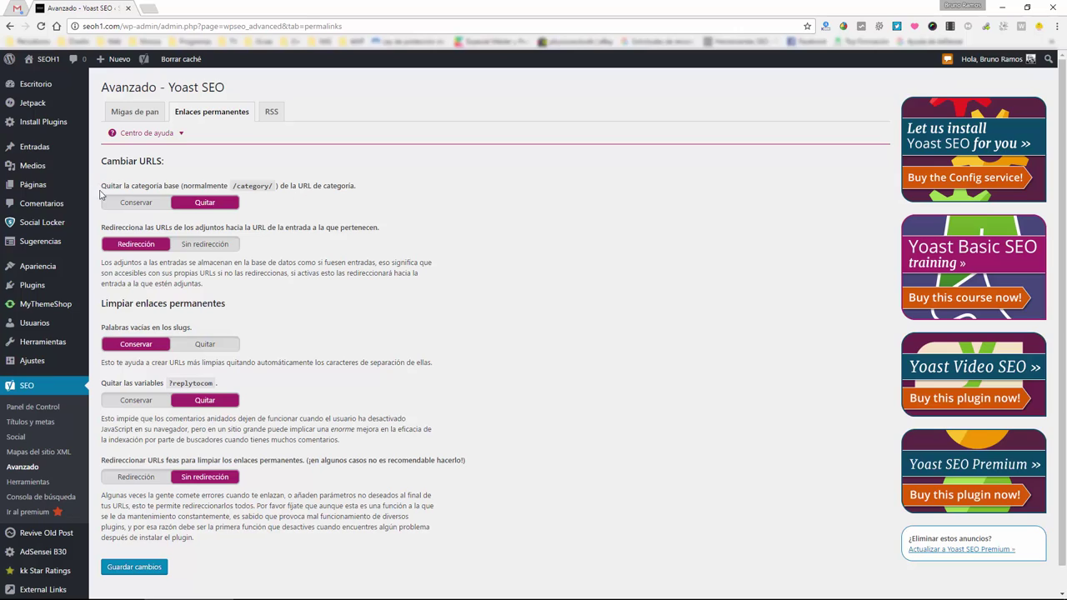
middle_click(52, 73)
left_click(180, 5)
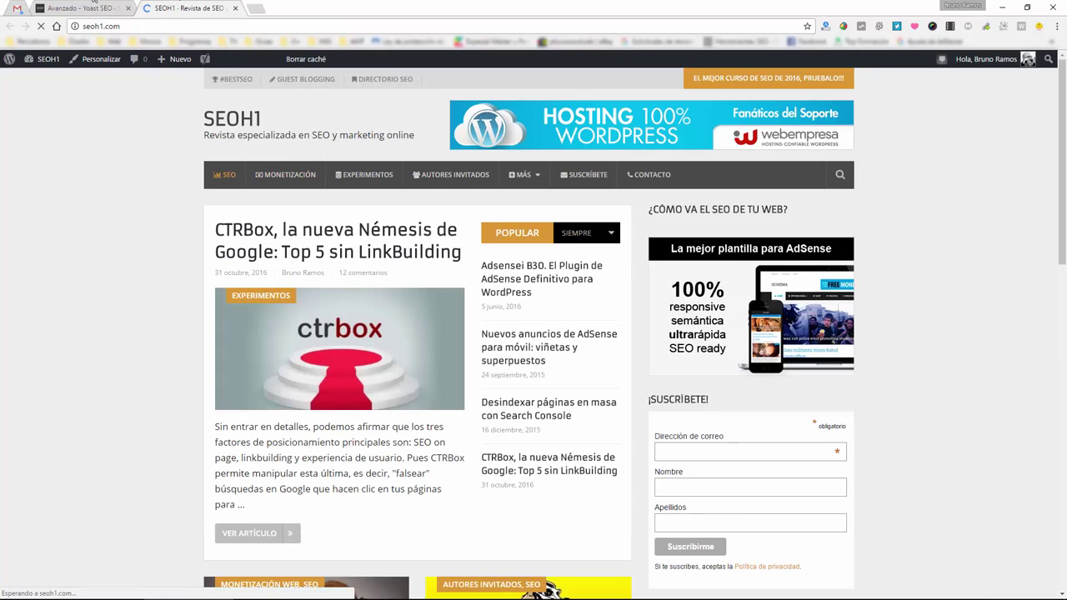
left_click(94, 5)
double_click(252, 186)
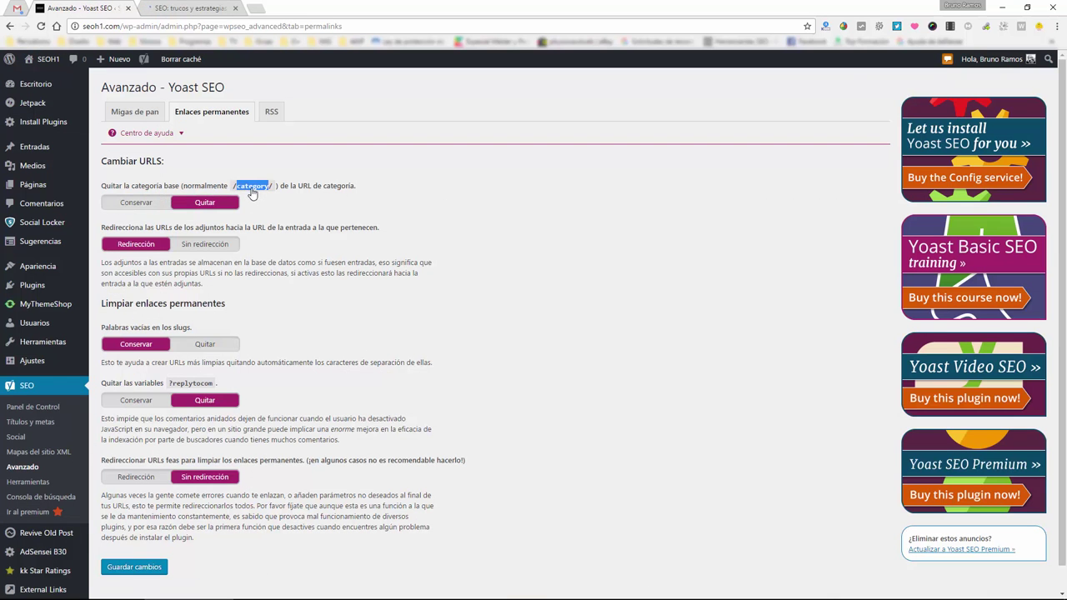
Illustrate the category base by inserting cataegory/ before seo/ in the SEO category page's address without loading it
left_click(199, 8)
left_click(129, 27)
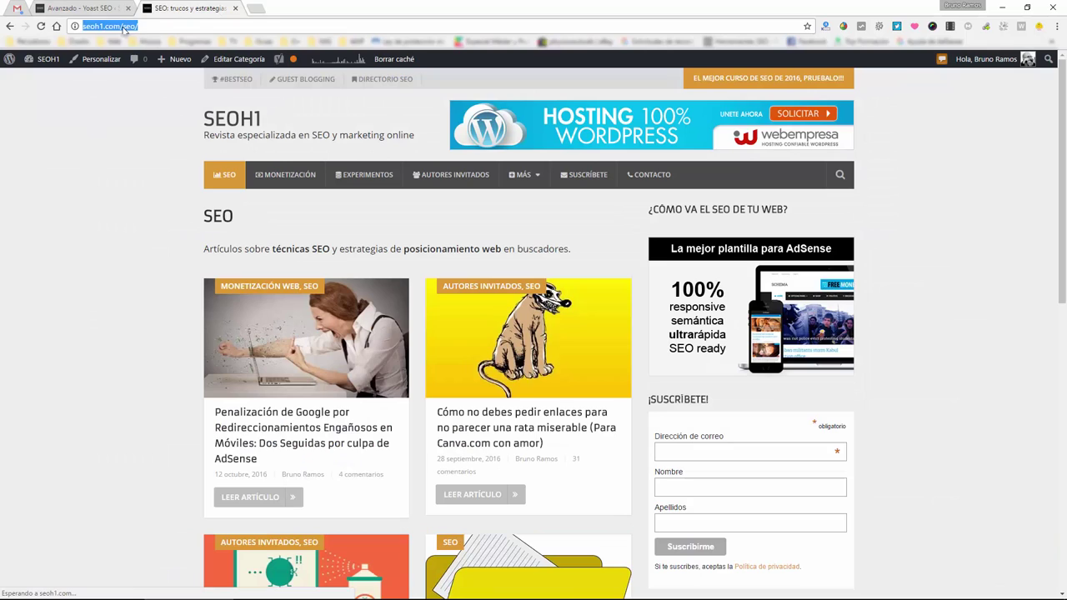
double_click(128, 27)
type("cataegory/")
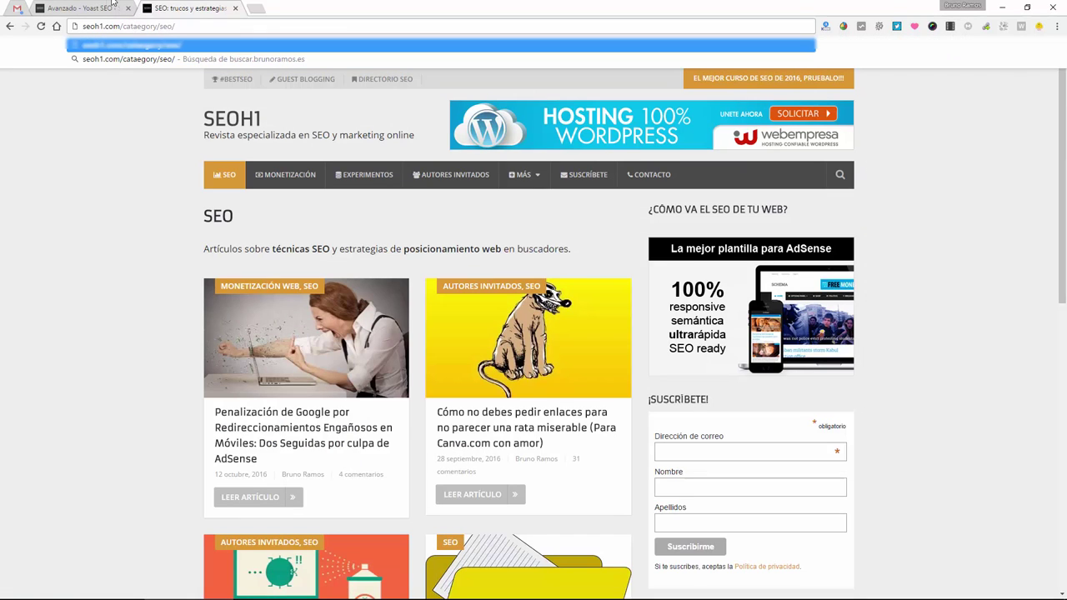
left_click(112, 5)
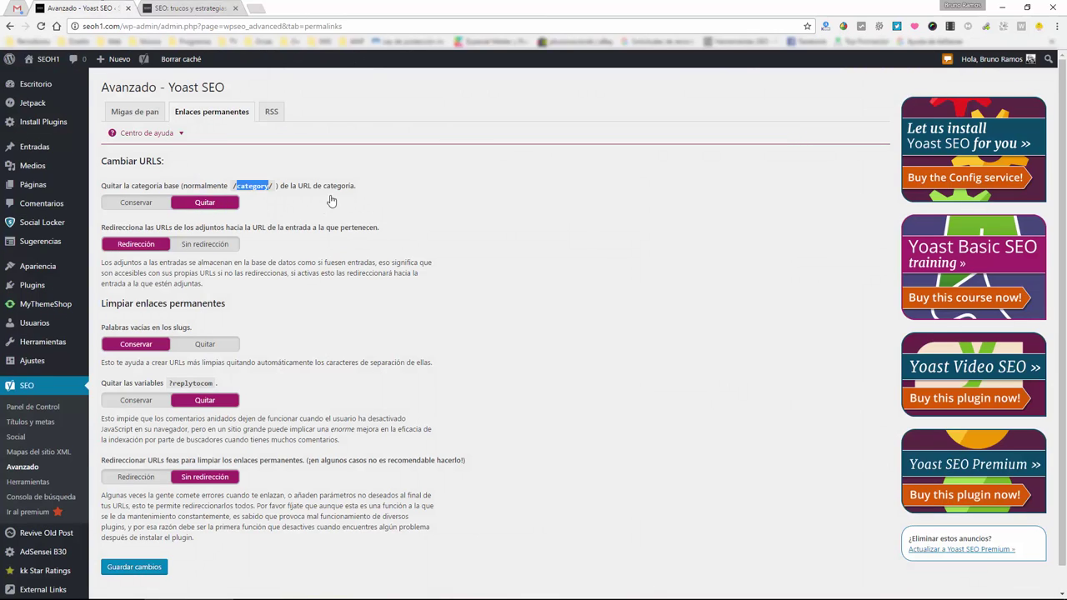
View the SEO en Youtube article, shorten its address to seoh1.com/seo/ to load the category, and highlight the /seo/ part
key("F5")
left_click(211, 6)
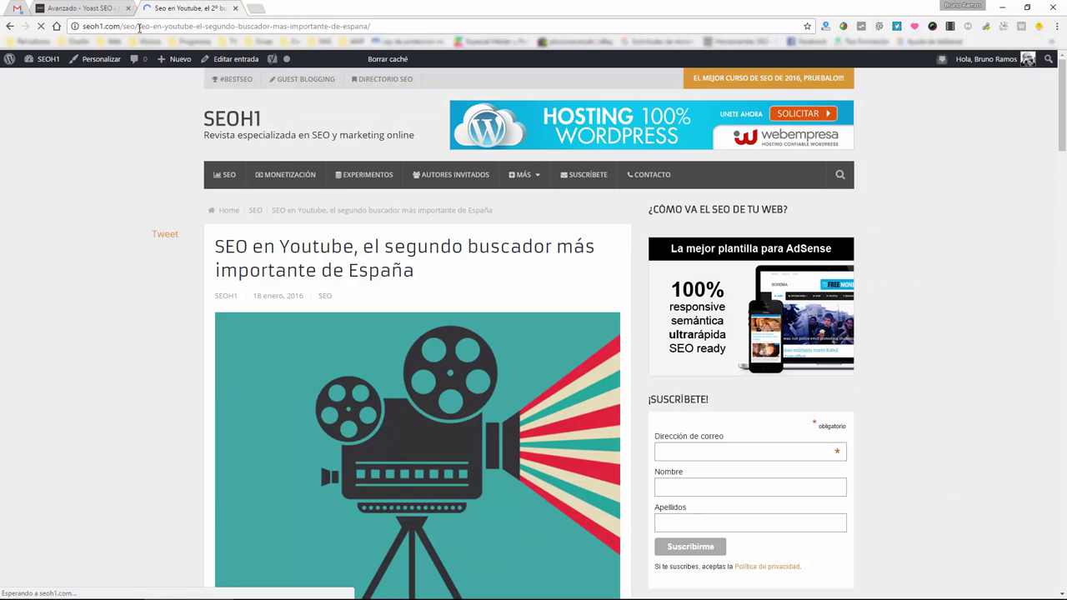
left_click_drag(137, 25, 588, 52)
key("BackSpace")
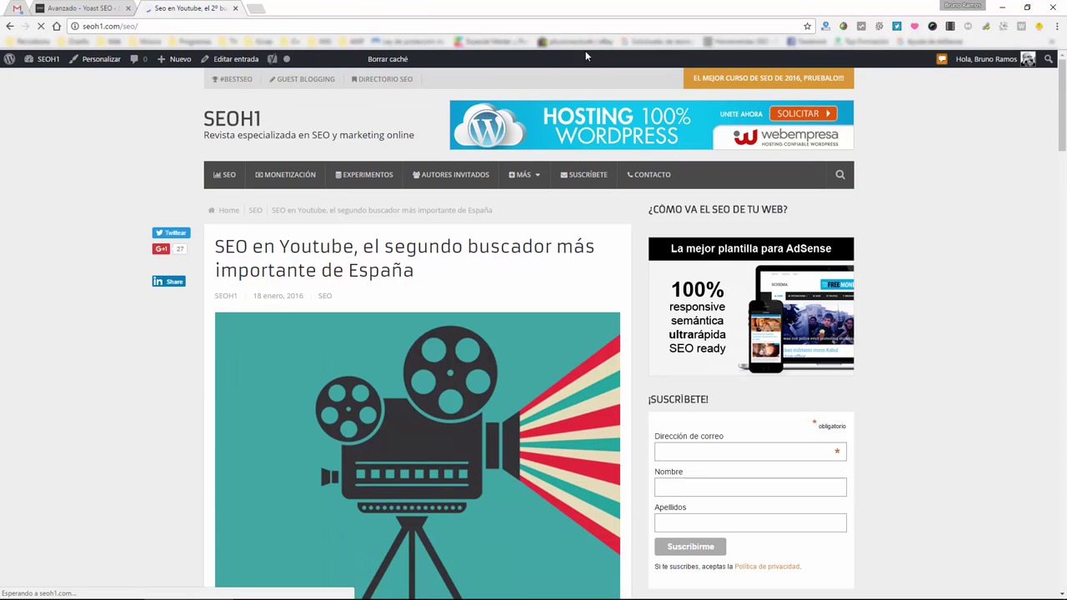
left_click_drag(121, 26, 140, 26)
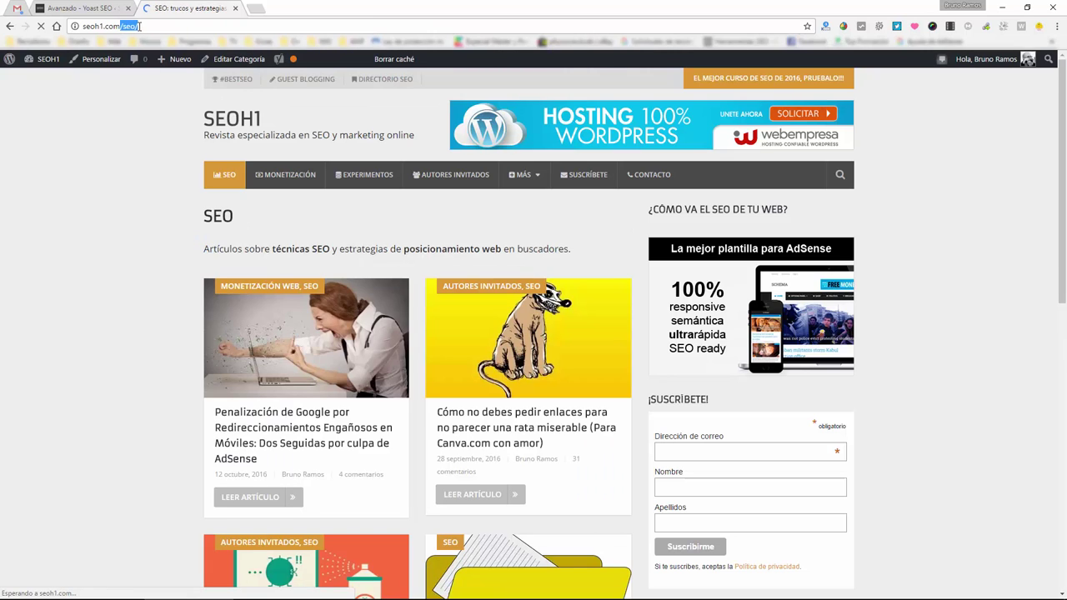
Review the category base and attachment redirect options under Enlaces permanentes against the public SEO category page
left_click(103, 7)
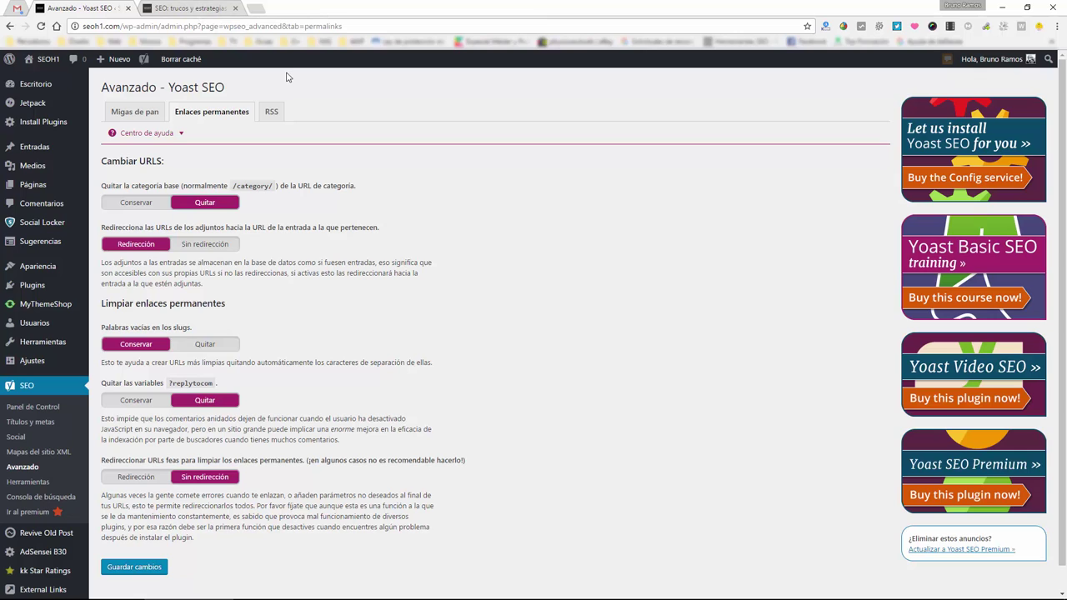
left_click(213, 8)
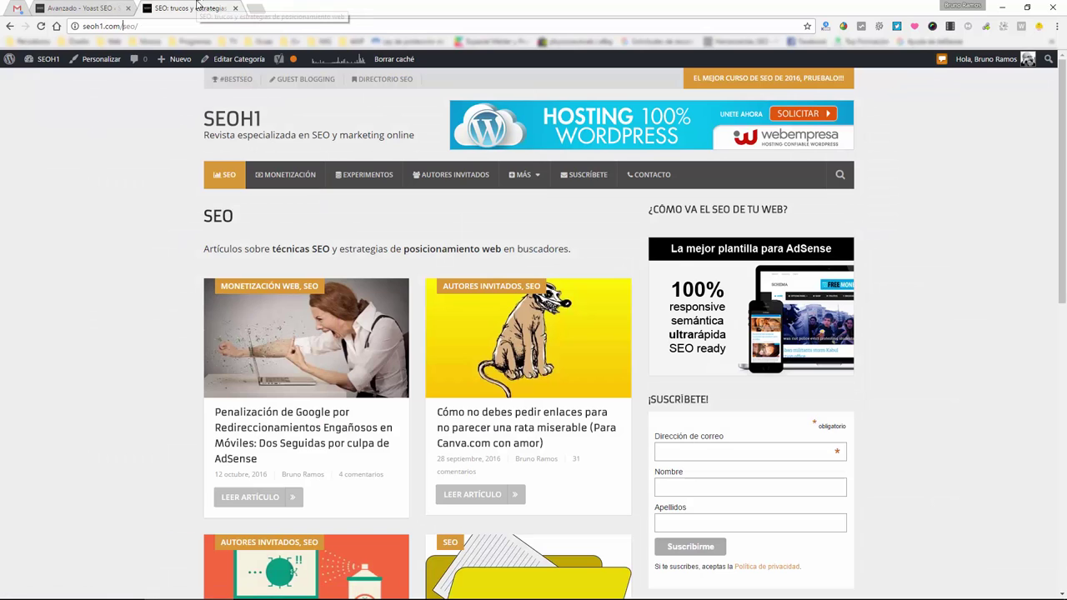
key("ctrl+shift+Tab")
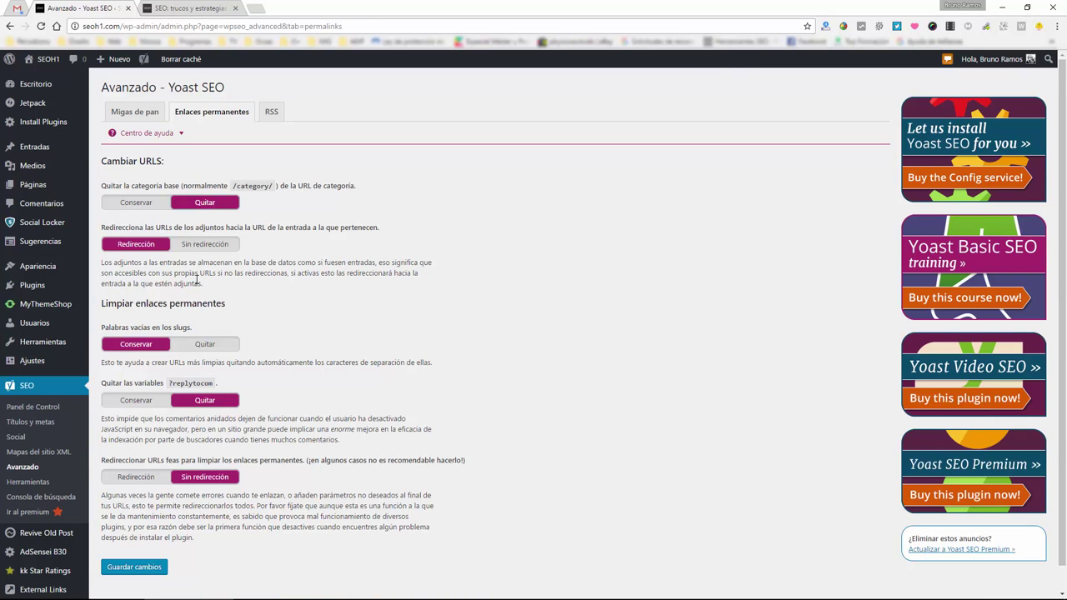
scroll(220, 291, "down", 1)
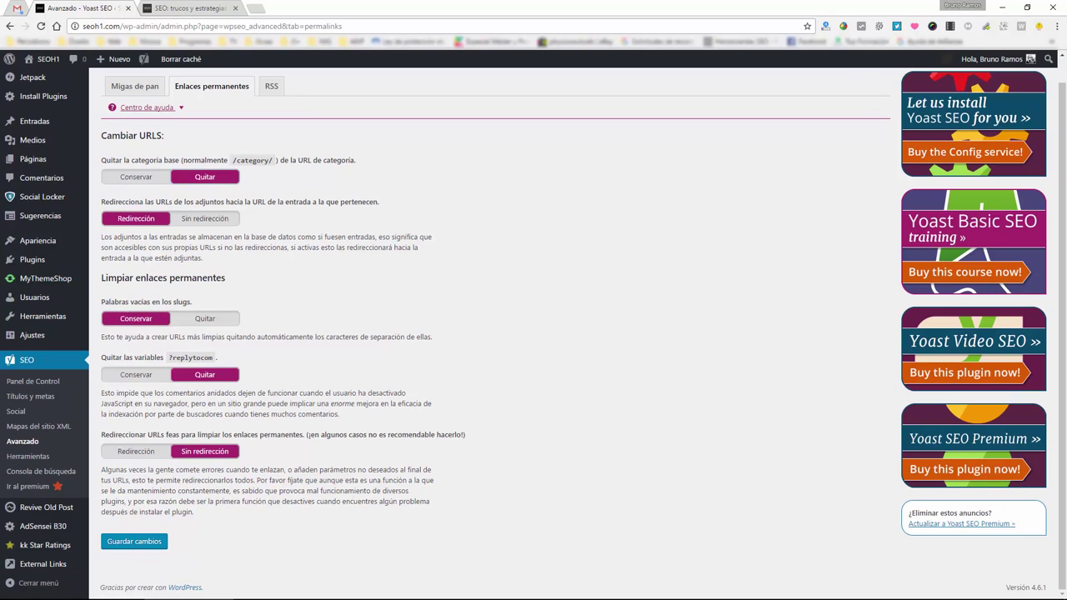
Open the article on Google's penalty for deceptive mobile redirects and examine the stop word "de" and the full slug in its address
left_click(193, 8)
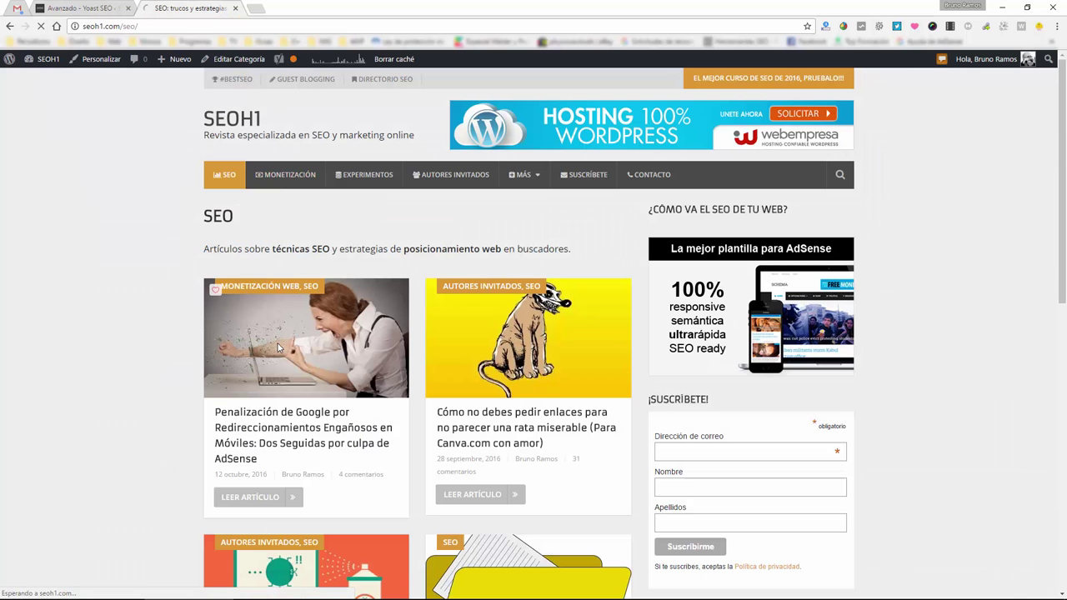
left_click(225, 317)
key("ctrl+shift+Tab")
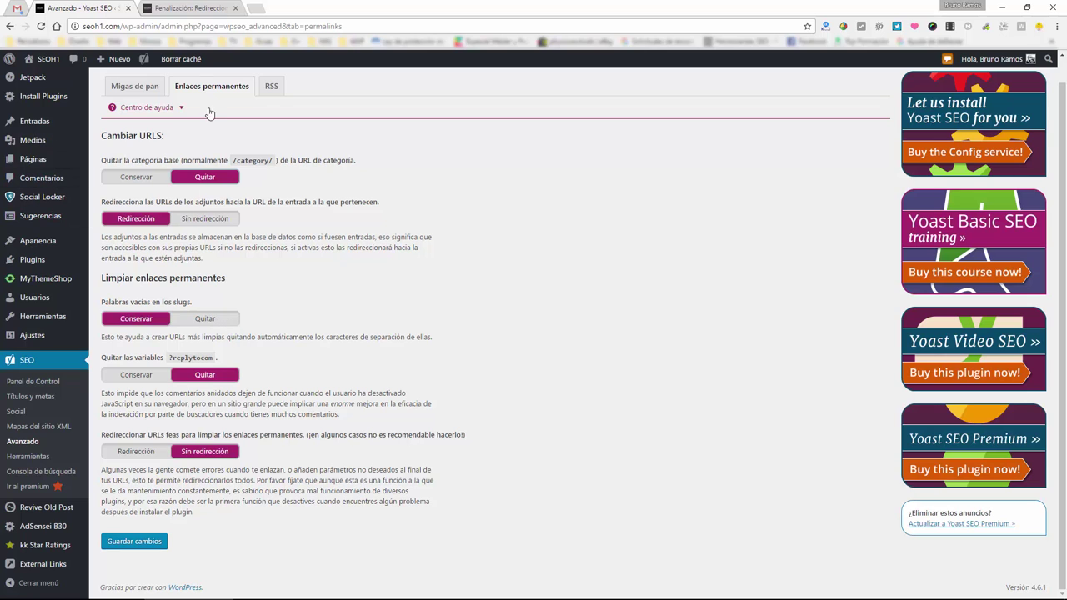
left_click(190, 8)
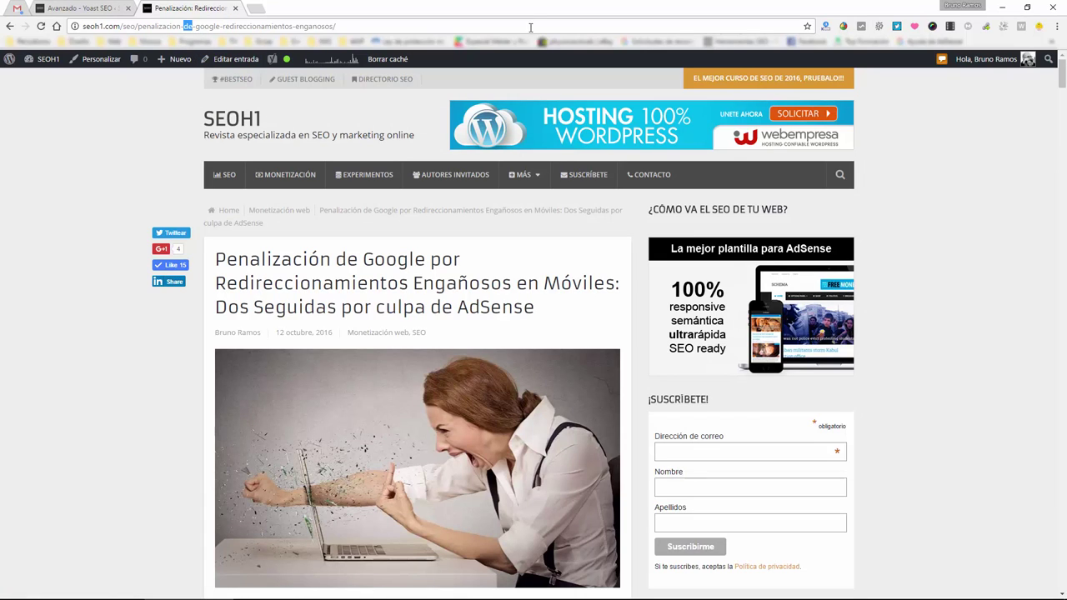
left_click(186, 26)
left_click_drag(142, 28, 394, 33)
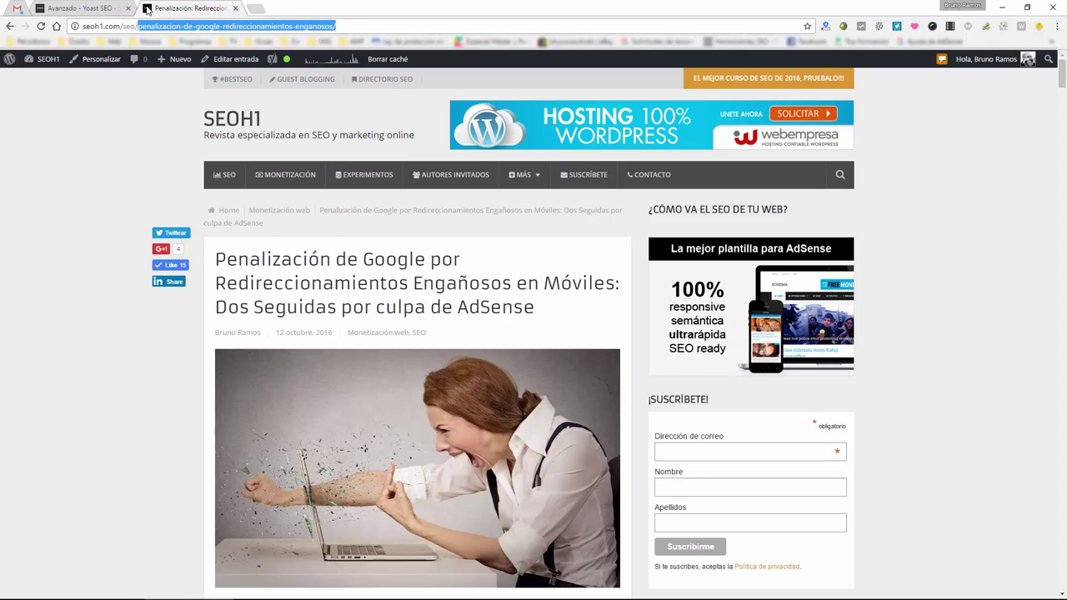
Compare the Palabras vacías en los slugs option with the penalty article's address, highlighting its slug again
left_click(73, 7)
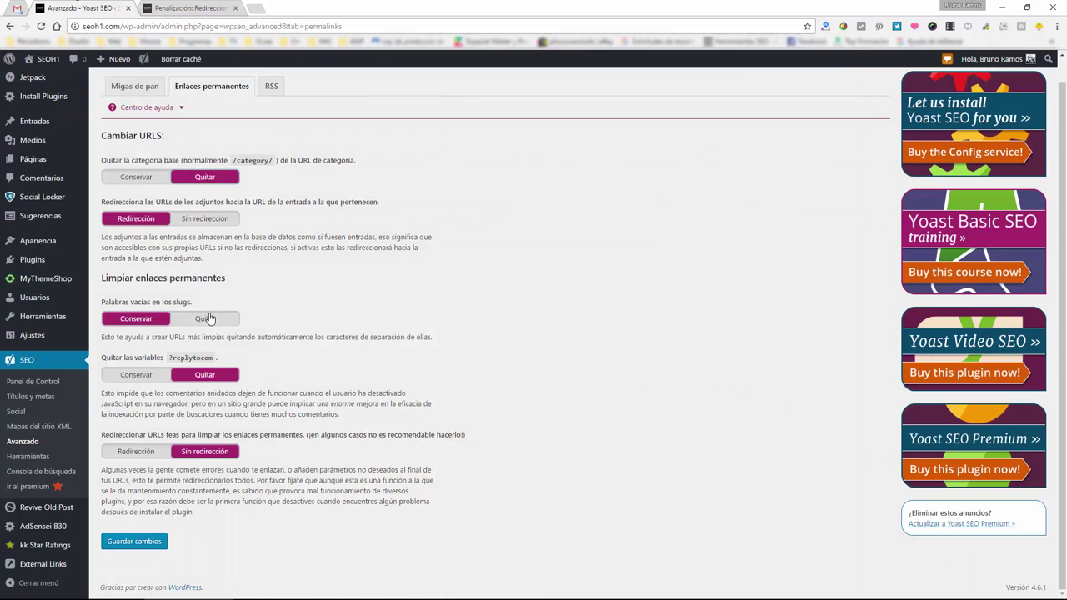
left_click(182, 7)
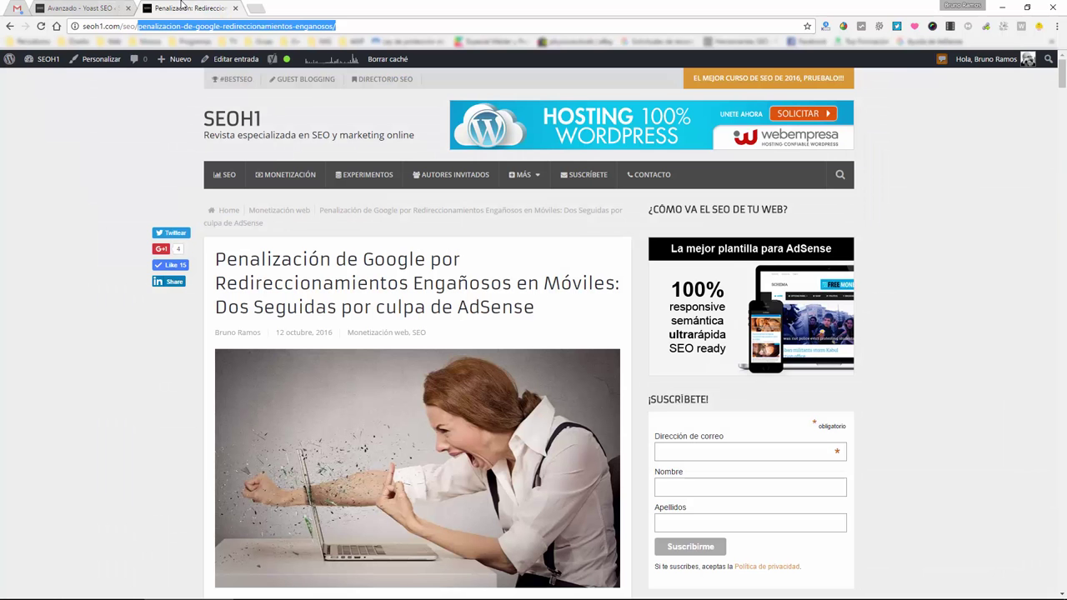
left_click(139, 27)
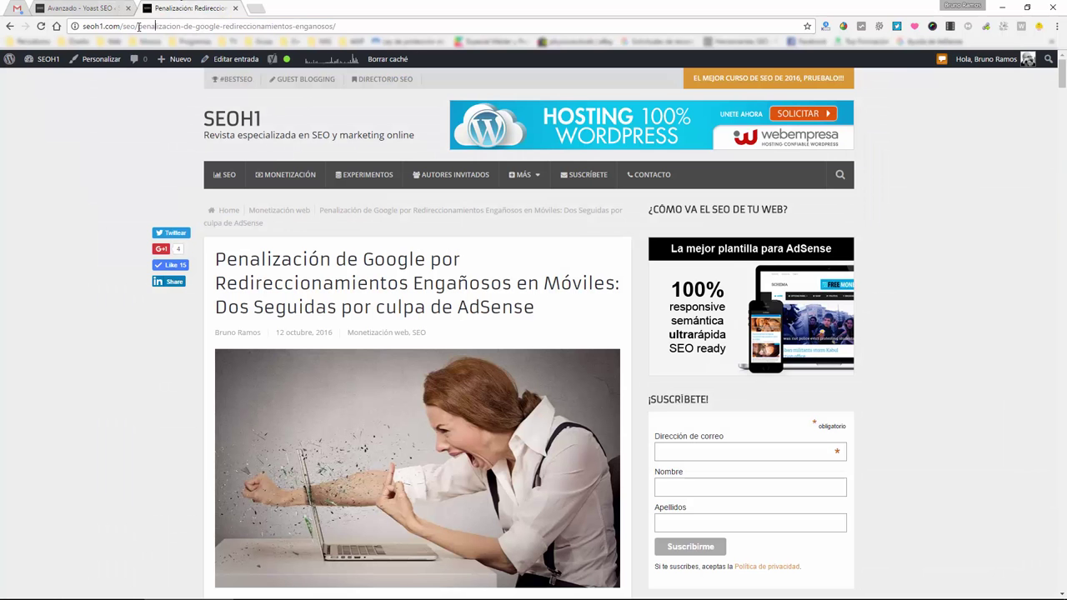
left_click_drag(138, 26, 391, 35)
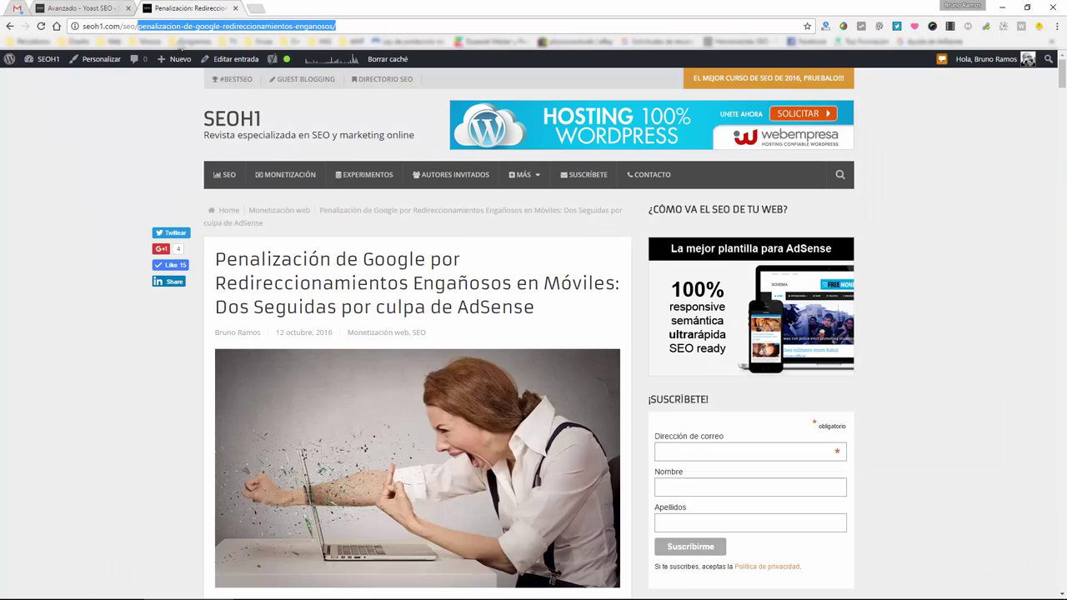
Try shortening the penalty article's address to /seo/penalizacion-de-google/, with and without the stop word "de", and close the article
double_click(232, 26)
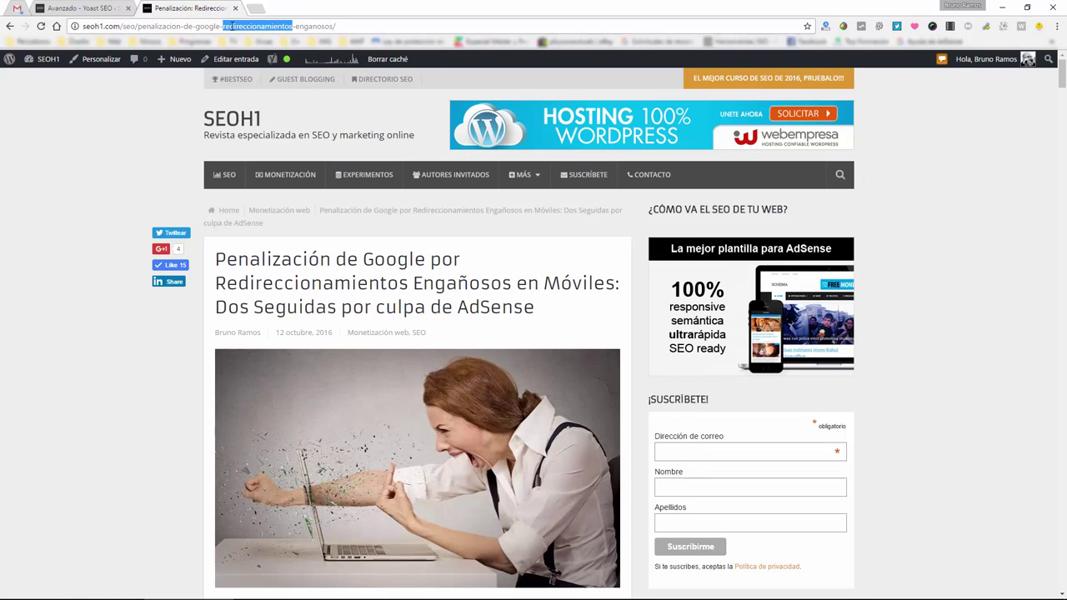
left_click_drag(219, 26, 587, 46)
key("BackSpace")
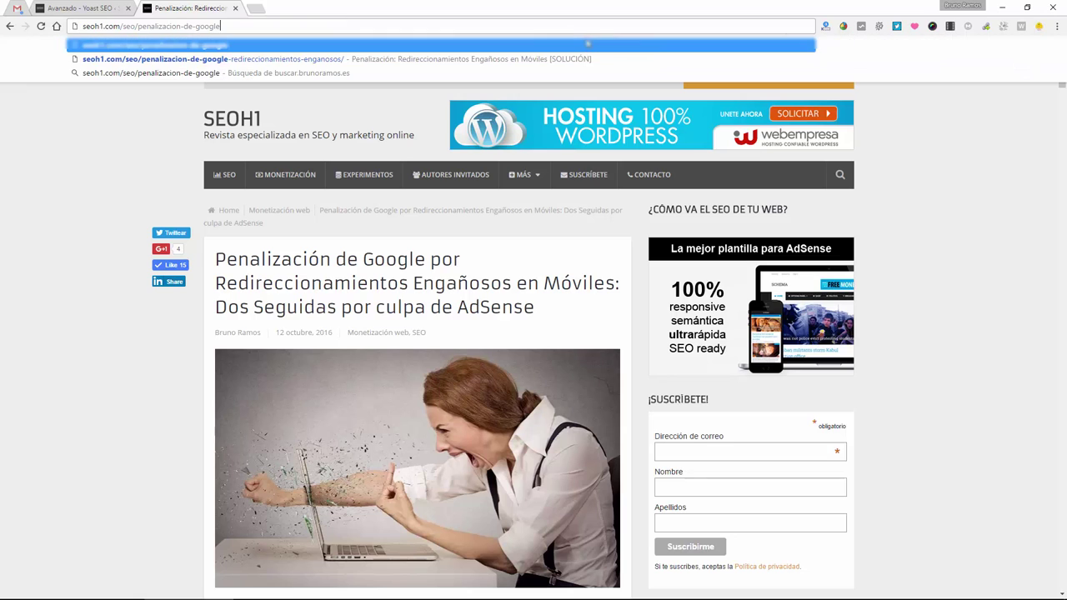
type("/")
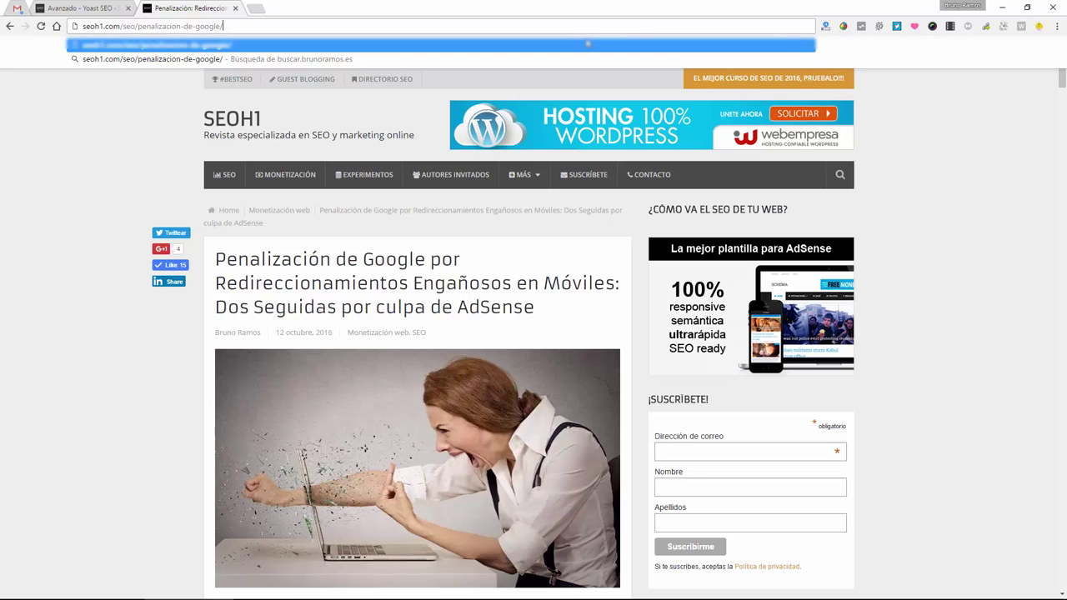
left_click(91, 8)
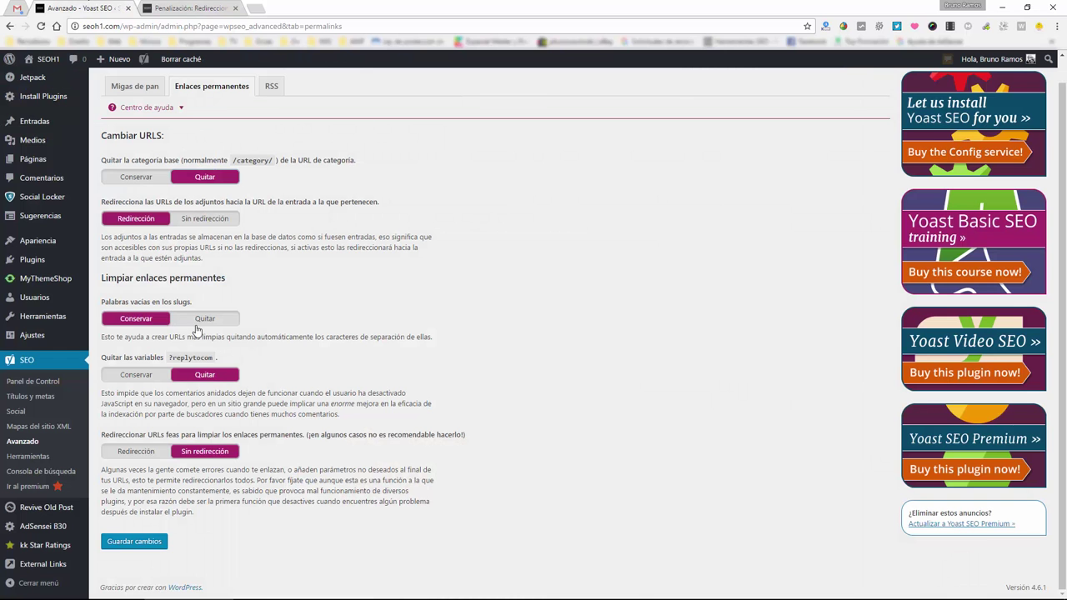
left_click(180, 7)
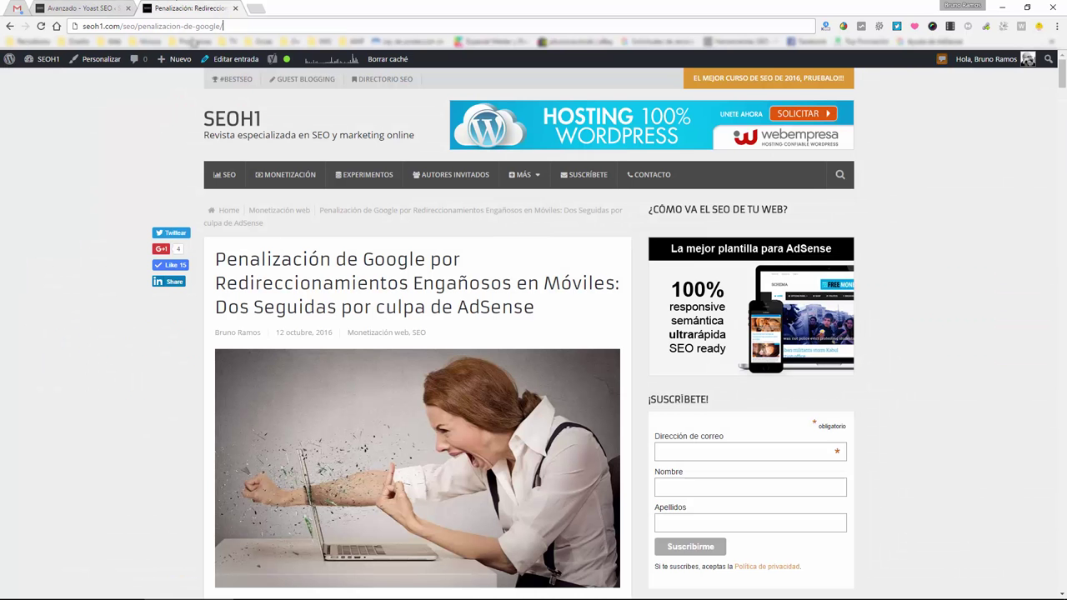
key("BackSpace")
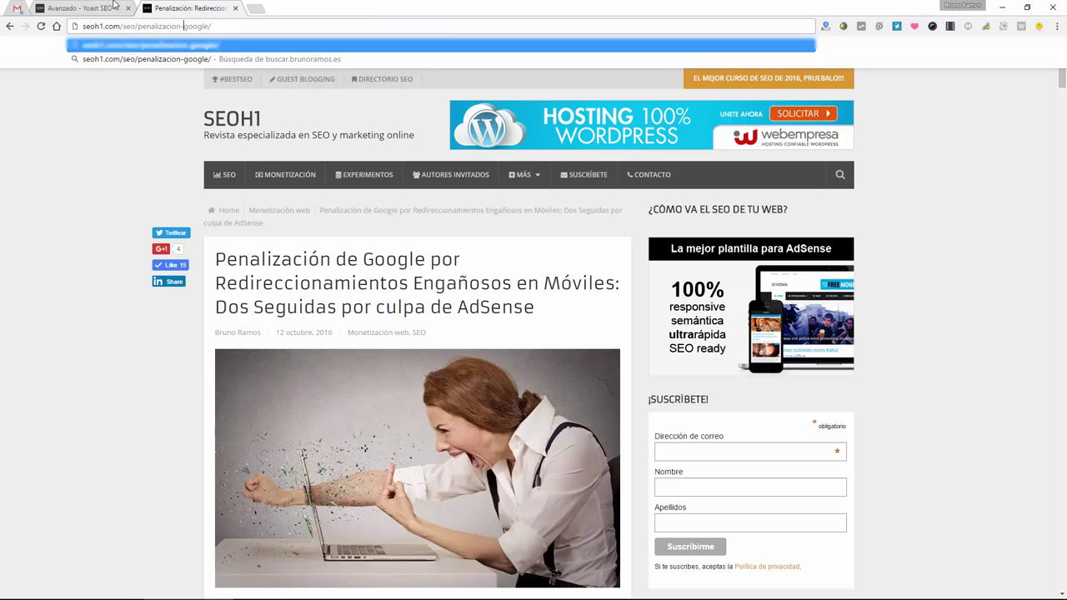
type("de-")
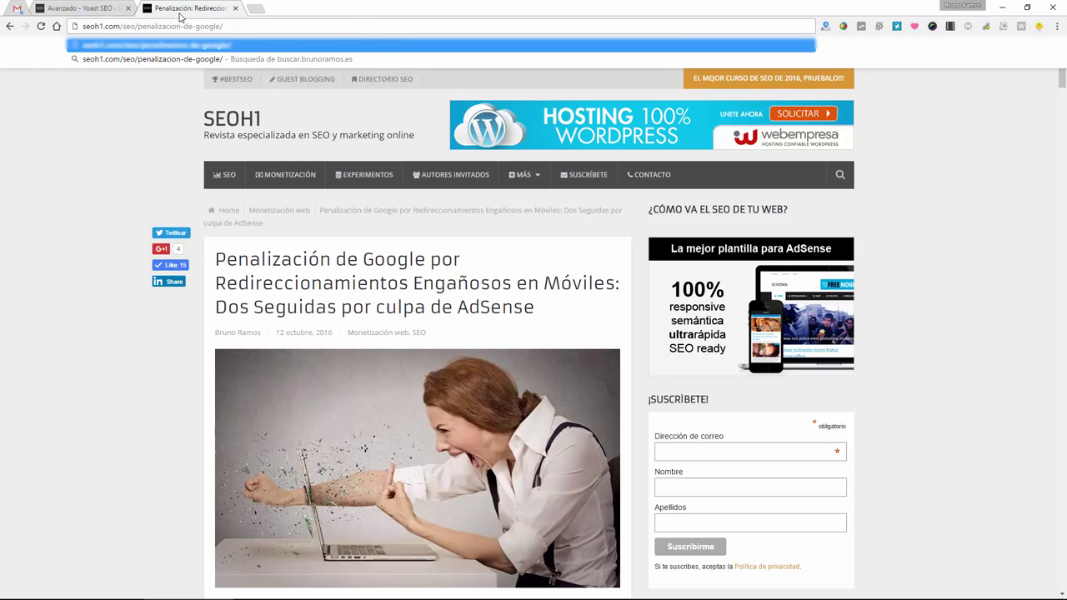
key("ctrl+w")
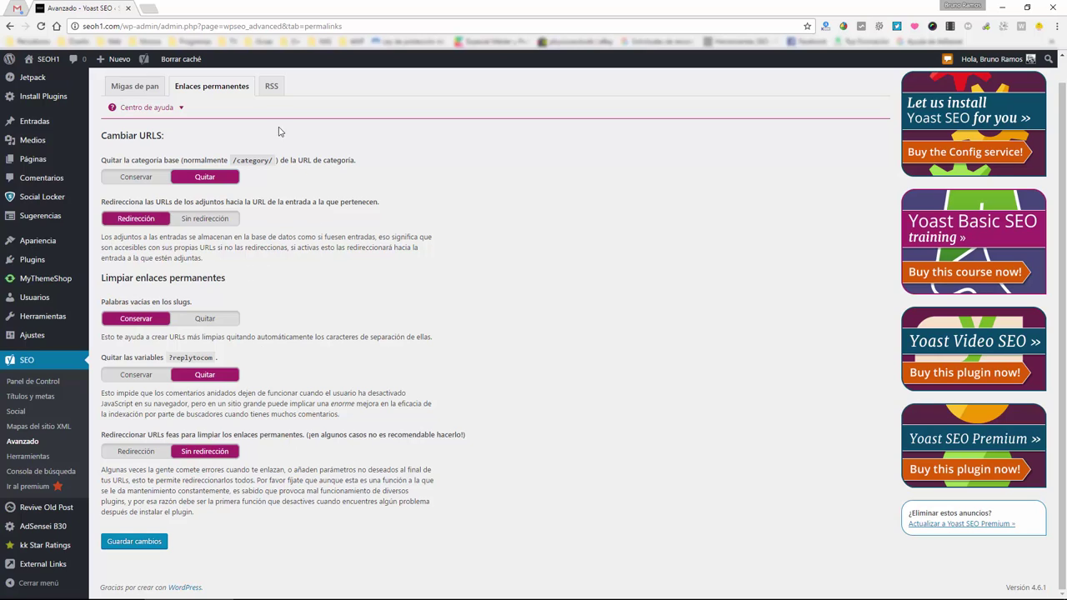
Open the advanced RSS settings and examine the POSTLINK and BLOGLINK text placed after each feed entry
left_click(272, 88)
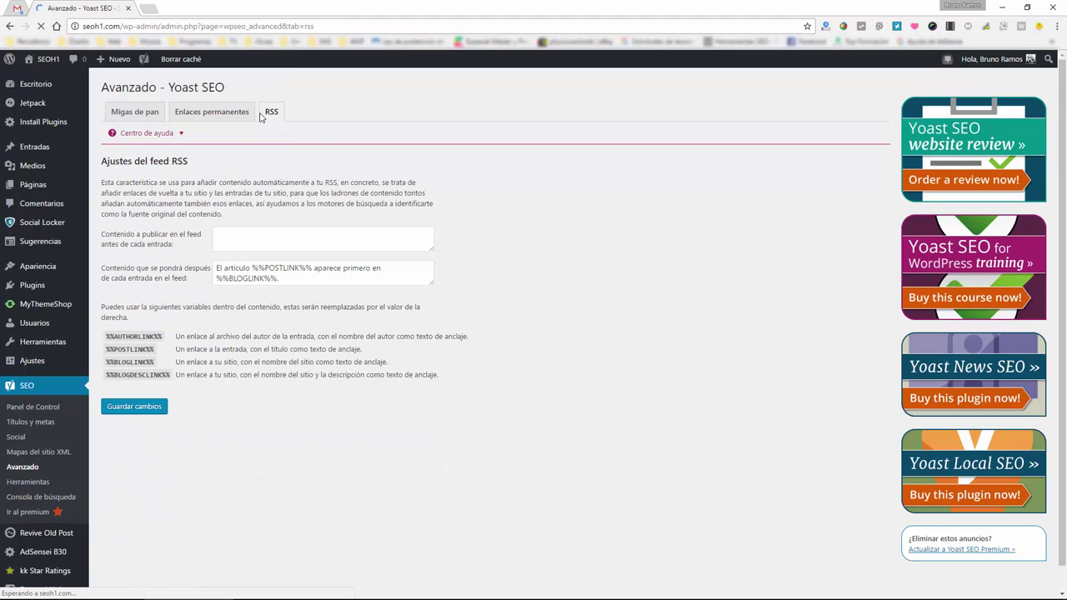
left_click_drag(283, 279, 205, 271)
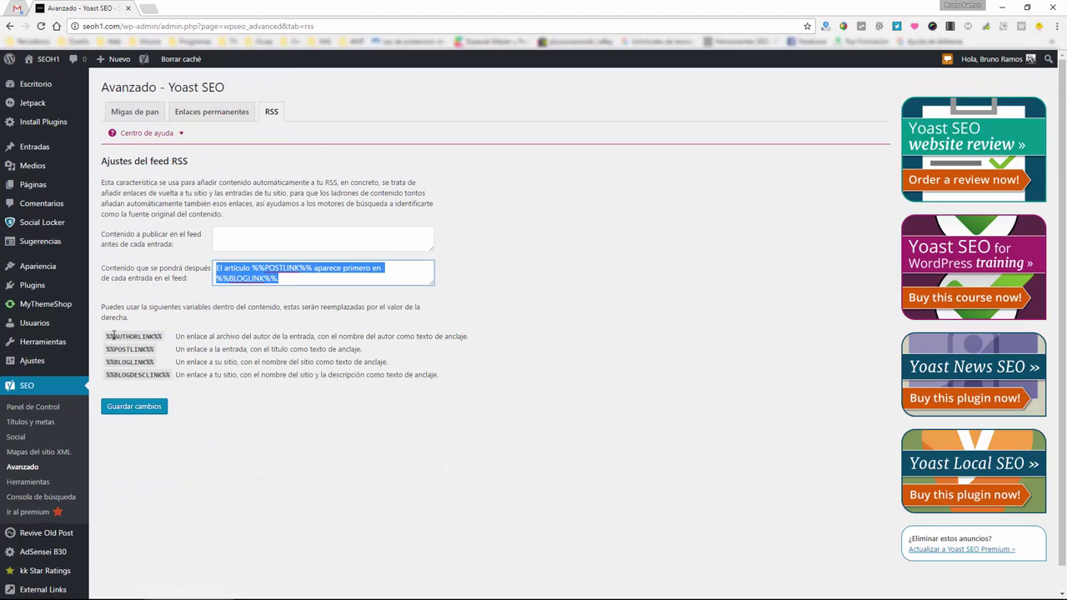
left_click(214, 265)
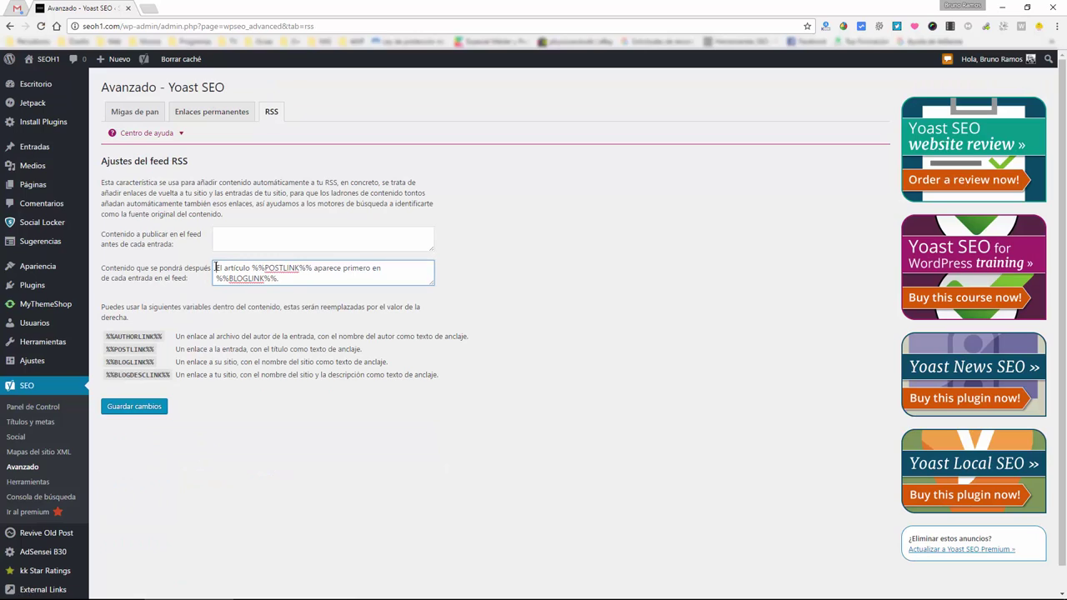
left_click_drag(215, 268, 312, 271)
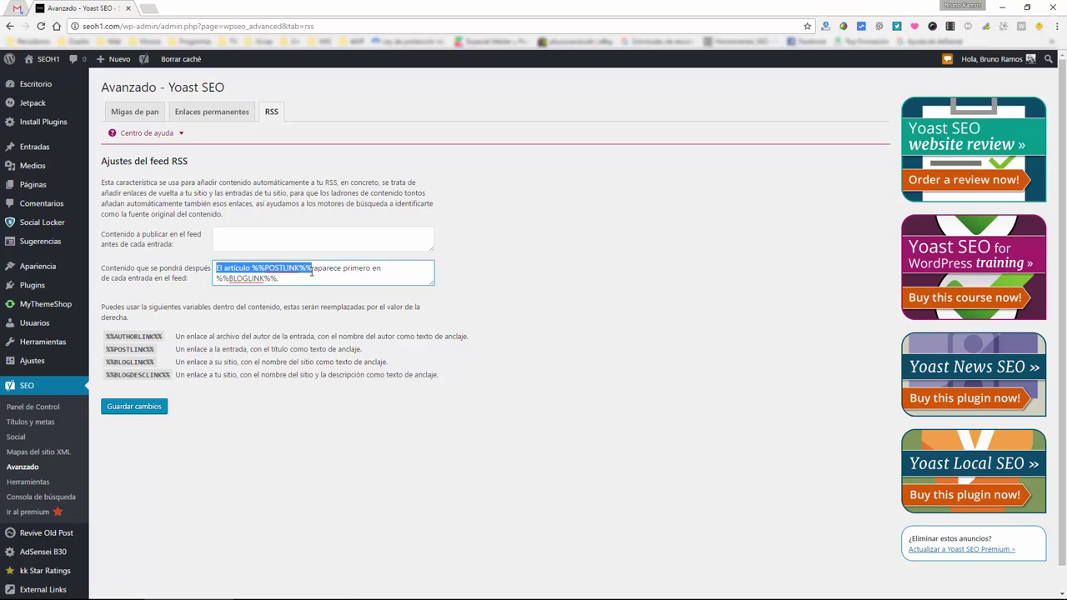
left_click(282, 269)
left_click_drag(250, 269, 194, 287)
Open the Editor de archivos in the Yoast tools and examine the opening lines of robots.txt
left_click(27, 482)
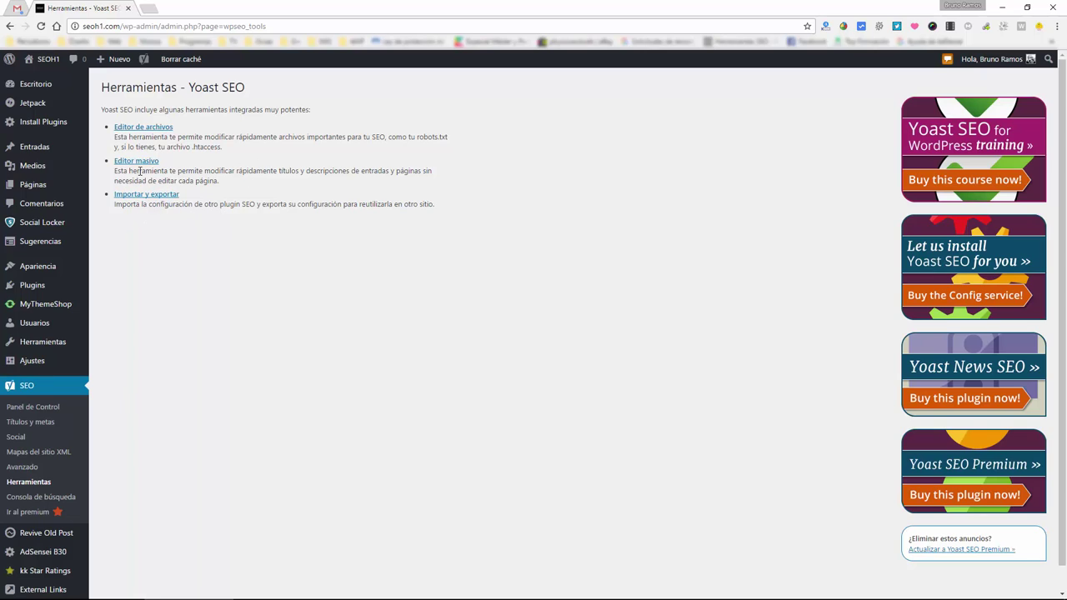
left_click(150, 127)
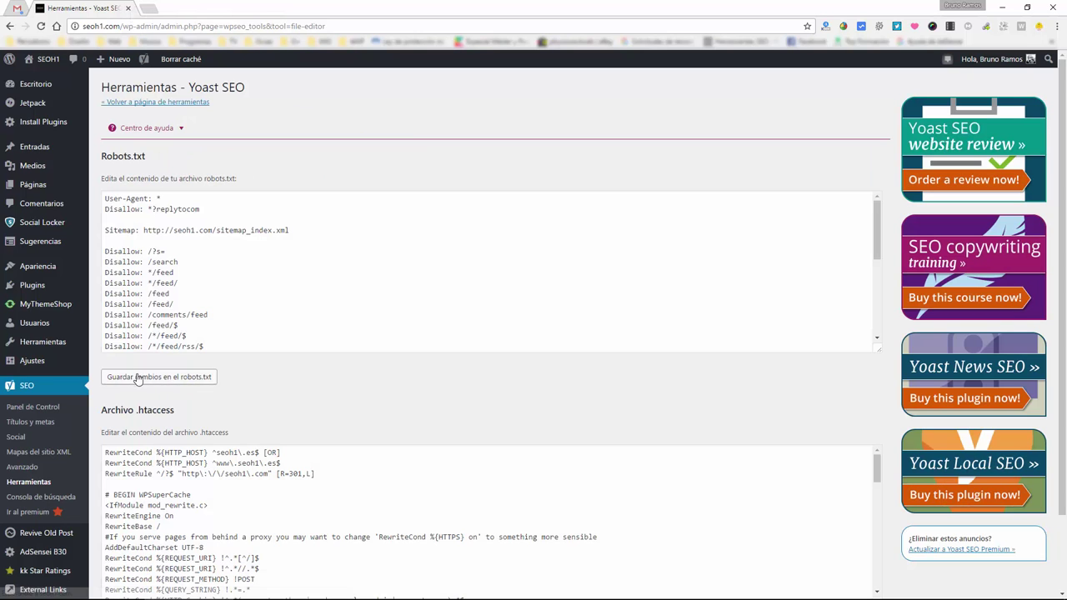
left_click_drag(103, 153, 153, 171)
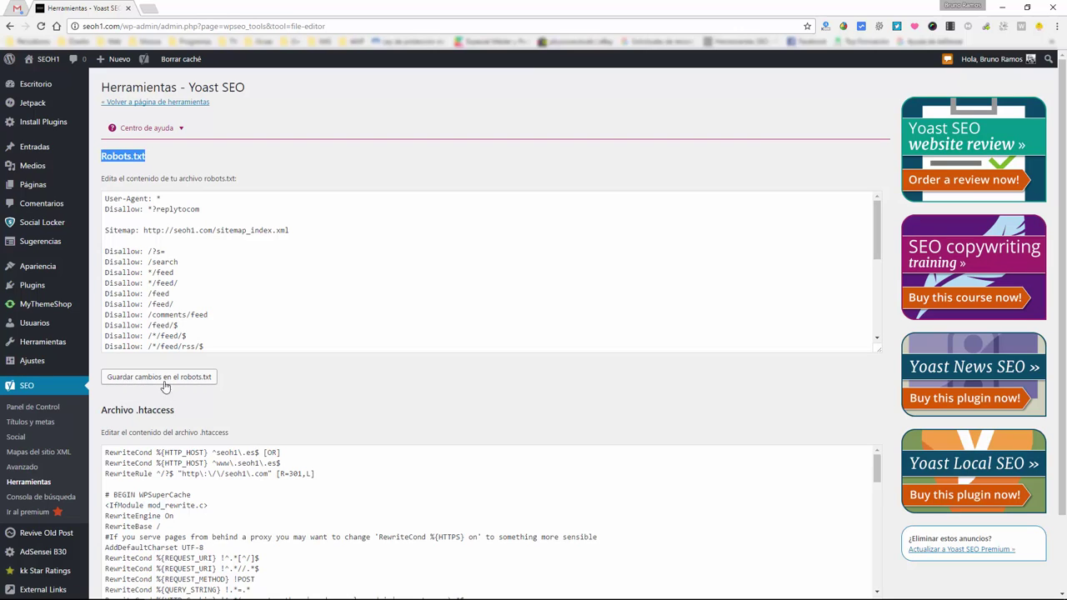
left_click(218, 209)
left_click_drag(289, 230, 48, 147)
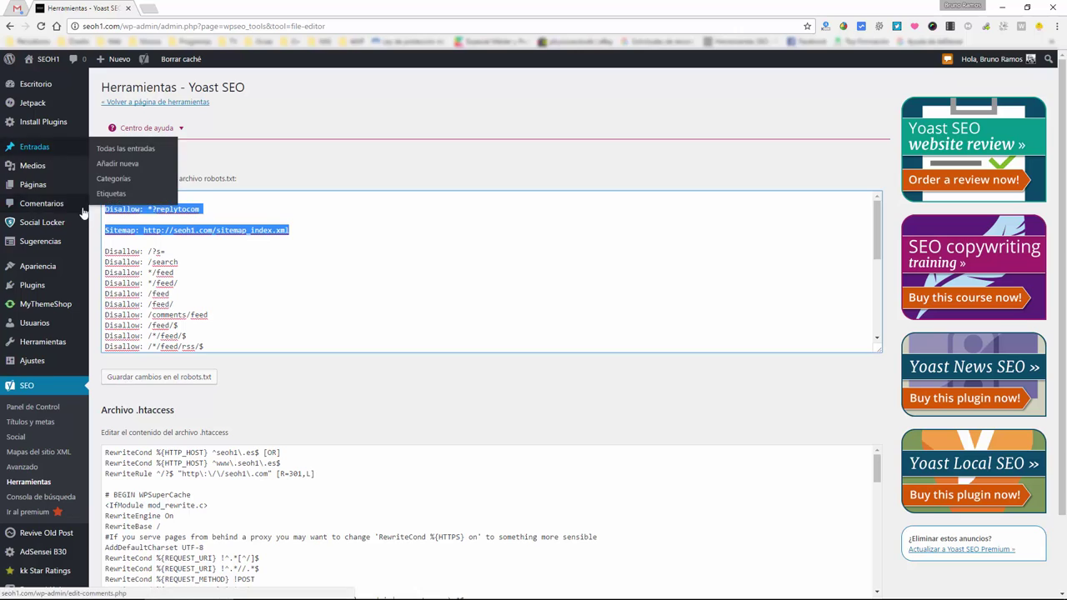
Examine the replytocom Disallow rule and the sitemap_index.xml address in robots.txt
left_click(436, 240)
left_click_drag(202, 210, 102, 209)
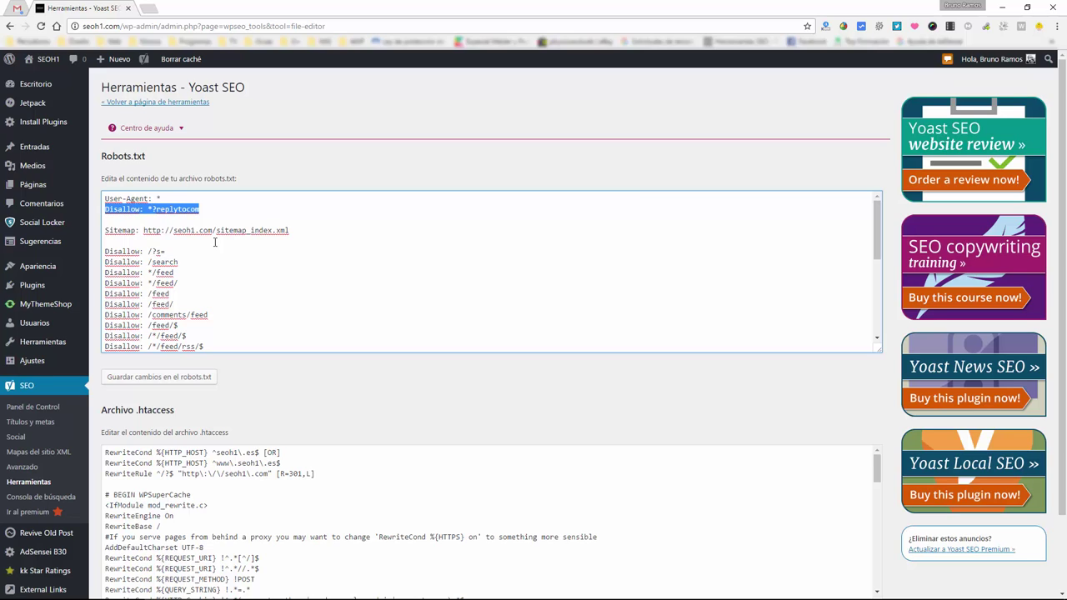
left_click_drag(204, 210, 103, 213)
left_click(185, 207)
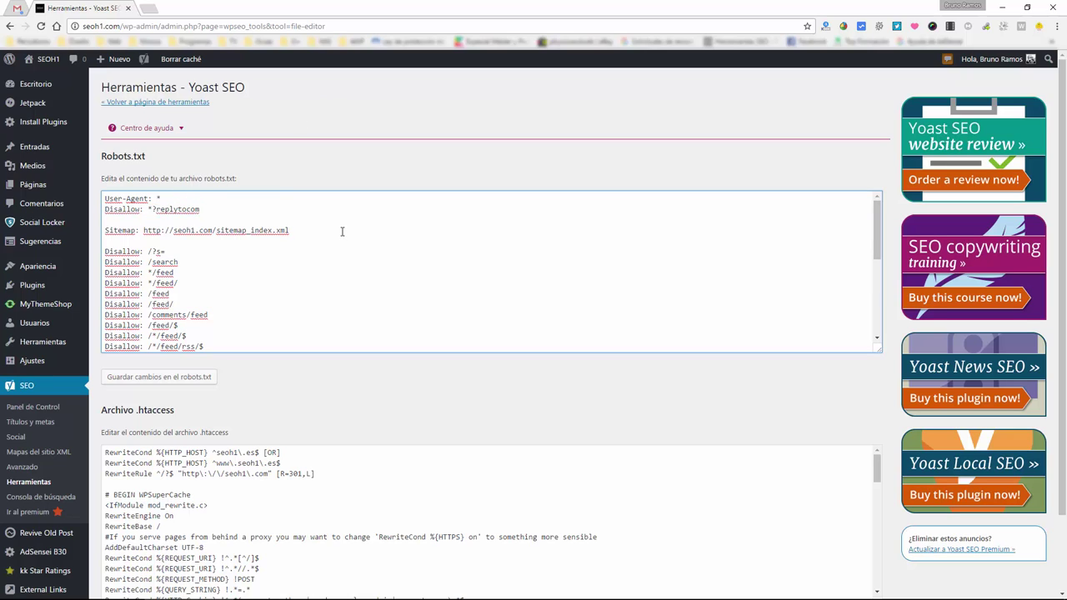
mouse_move(291, 231)
left_mouse_down()
mouse_move(103, 226)
mouse_move(308, 233)
left_mouse_up()
left_click(167, 242)
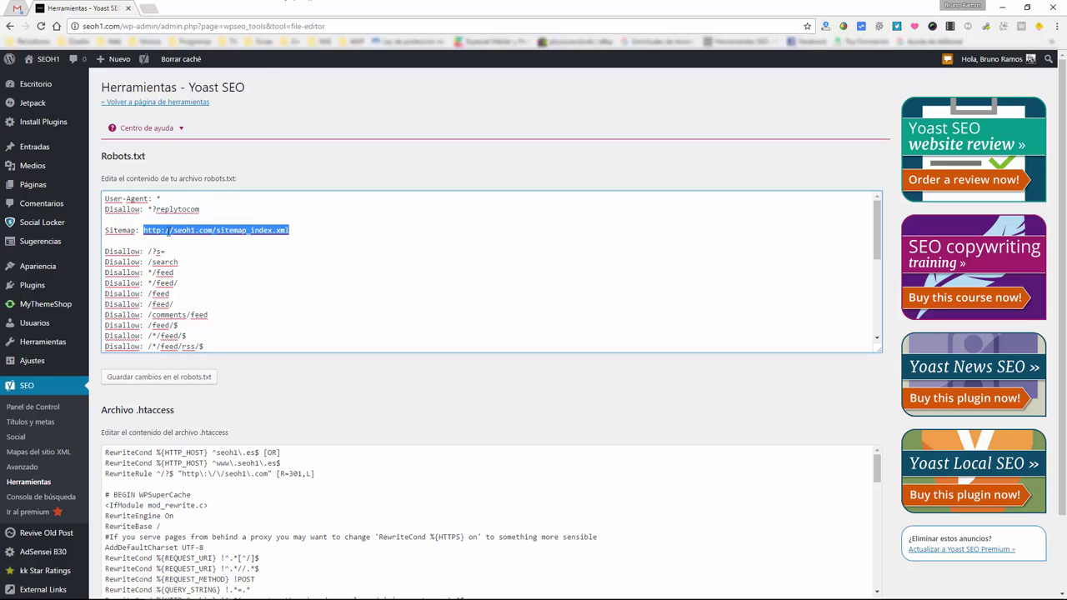
Examine the robots.txt Disallow rules for search, feed and trackback addresses and the entries for specific user agents
left_click_drag(104, 252, 190, 337)
left_click(169, 251)
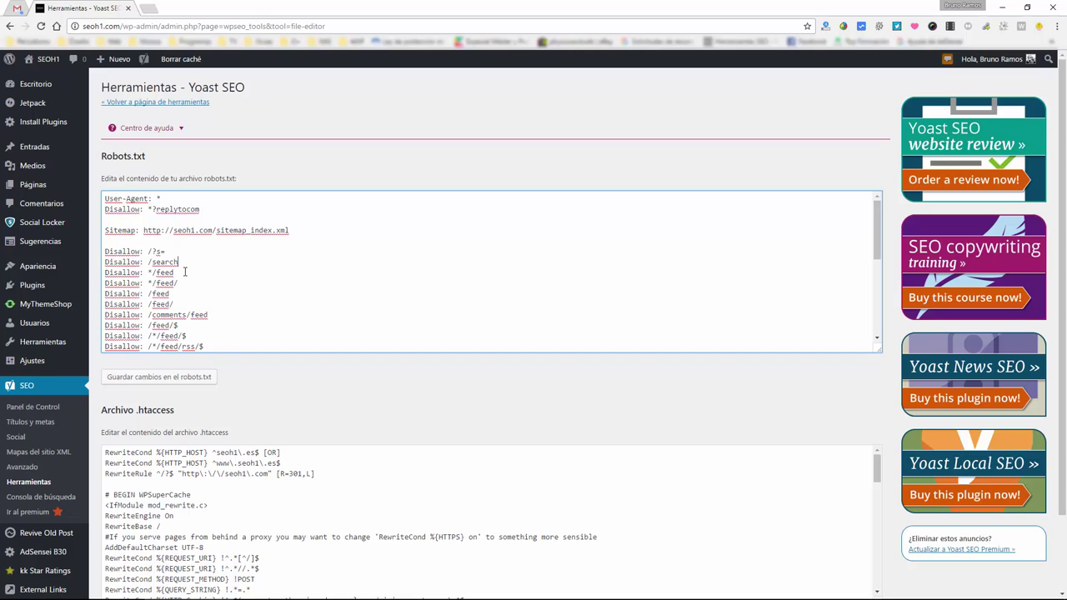
left_click_drag(169, 251, 148, 251)
left_click(188, 261)
scroll(203, 313, "down", 2)
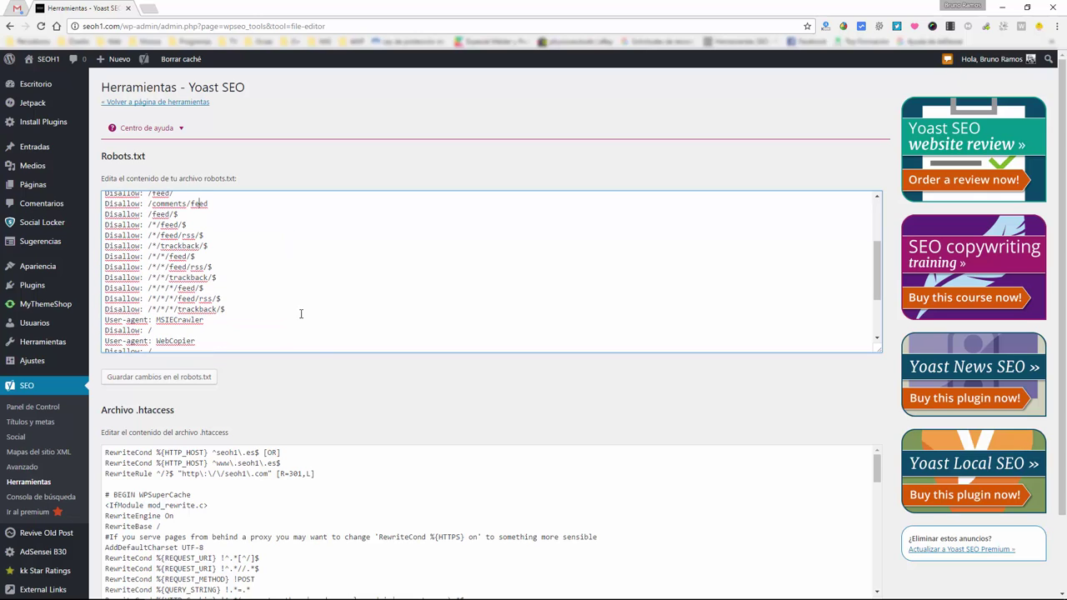
scroll(254, 316, "up", 2)
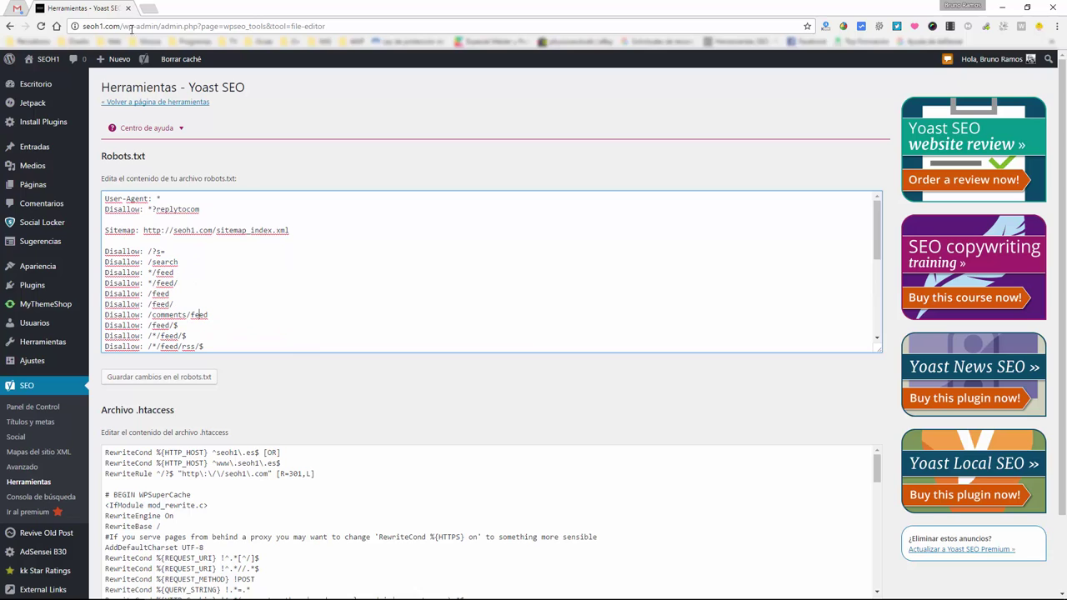
left_click_drag(128, 209, 236, 373)
left_click(240, 312)
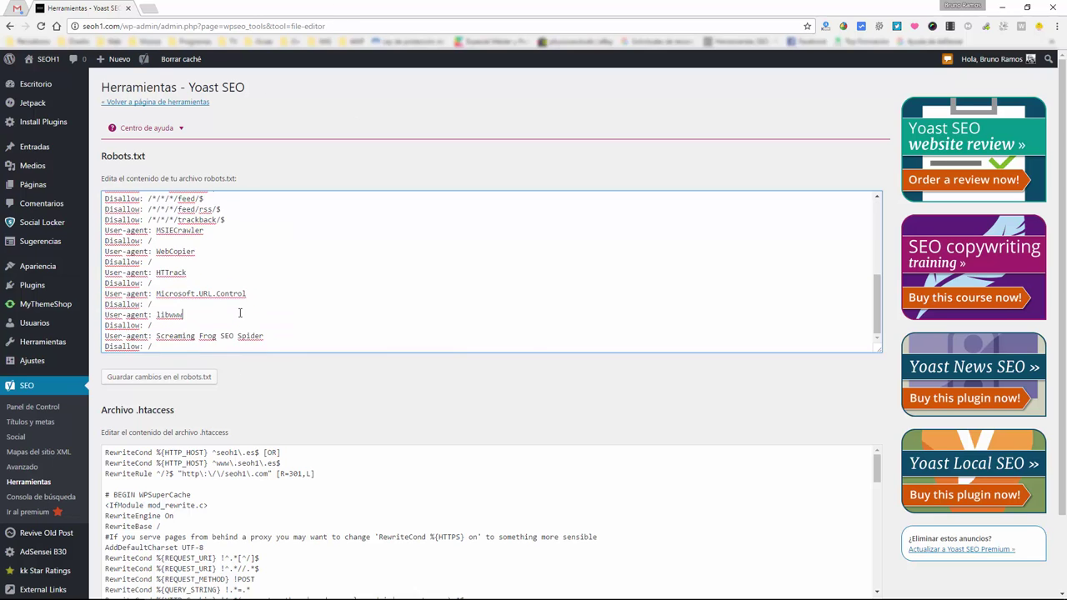
scroll(240, 312, "down", 1)
scroll(190, 225, "up", 6)
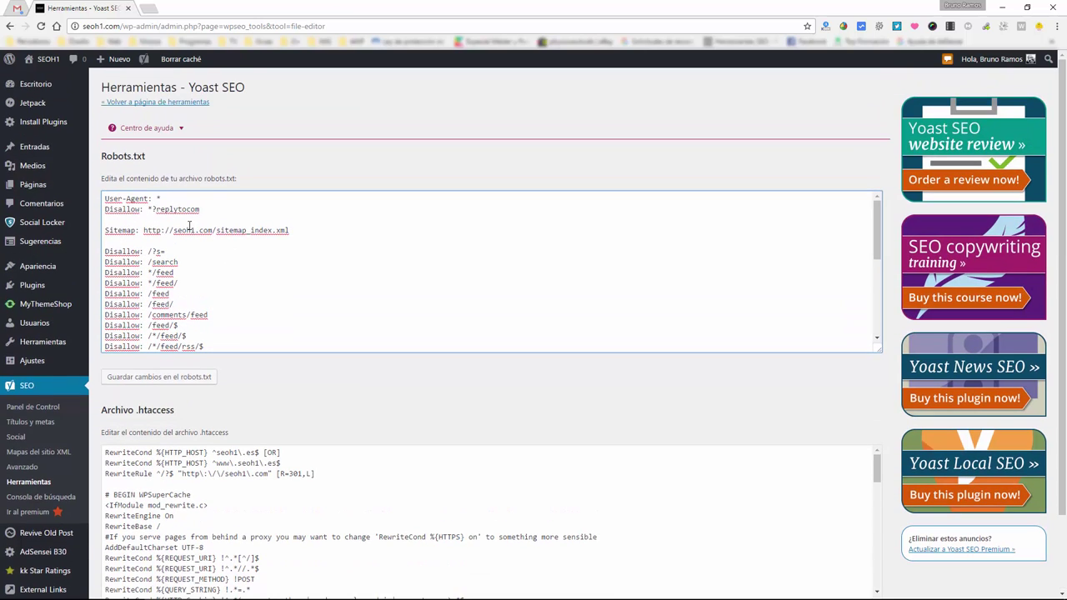
Try adding a separate "Disallow:" line and an asterisk line between the replytocom rule and the Sitemap line in robots.txt
left_click(294, 198)
key("Right")
key("shift+Right")
key("shift+Right")
key("shift+Right")
key("shift+Right")
key("shift+Right")
key("shift+Right")
key("shift+Right")
key("ctrl+c")
key("End")
key("Return")
key("Return")
key("ctrl+v")
key("Return")
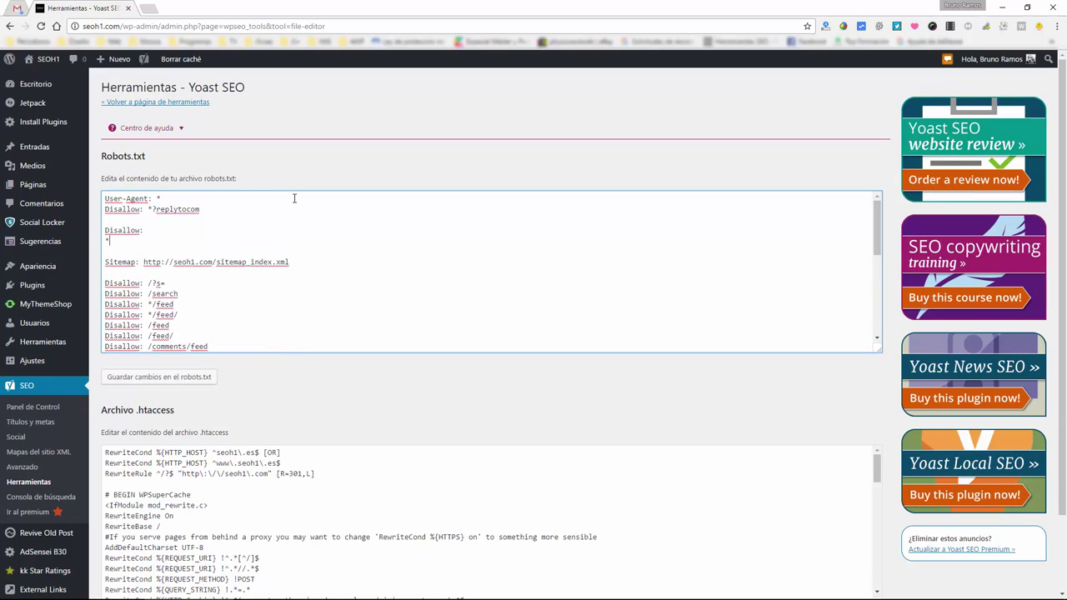
Remove the added Disallow and asterisk lines from robots.txt
key("Down")
key("End")
key("shift+End")
key("Down")
key("Home")
key("shift+End")
key("BackSpace")
key("BackSpace")
key("BackSpace")
key("Delete")
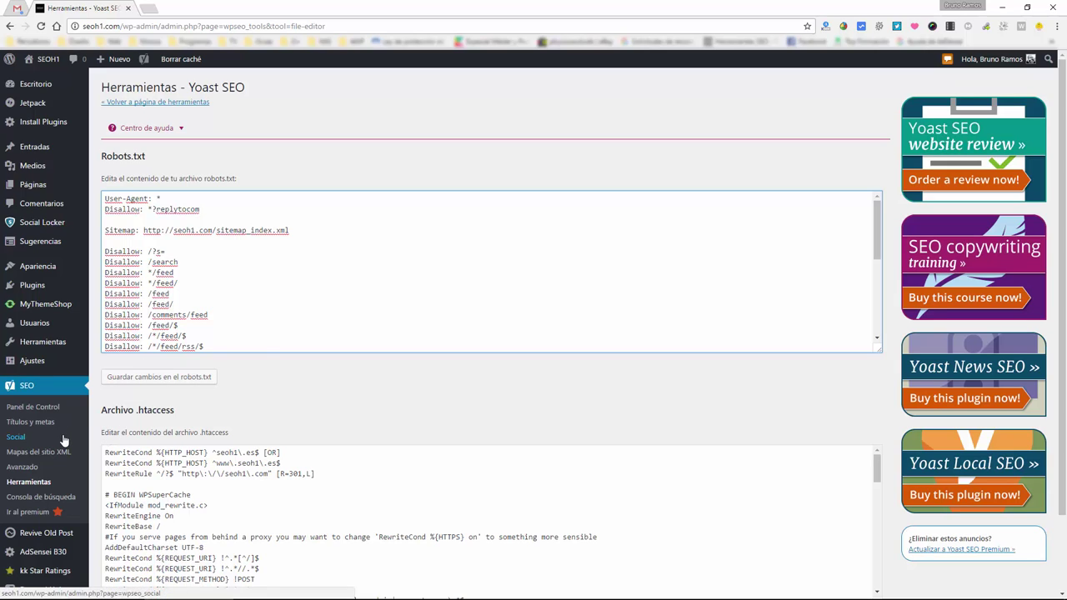
Open the Consola de búsqueda and examine the desktop list of not-found addresses and their response codes
left_click(50, 497)
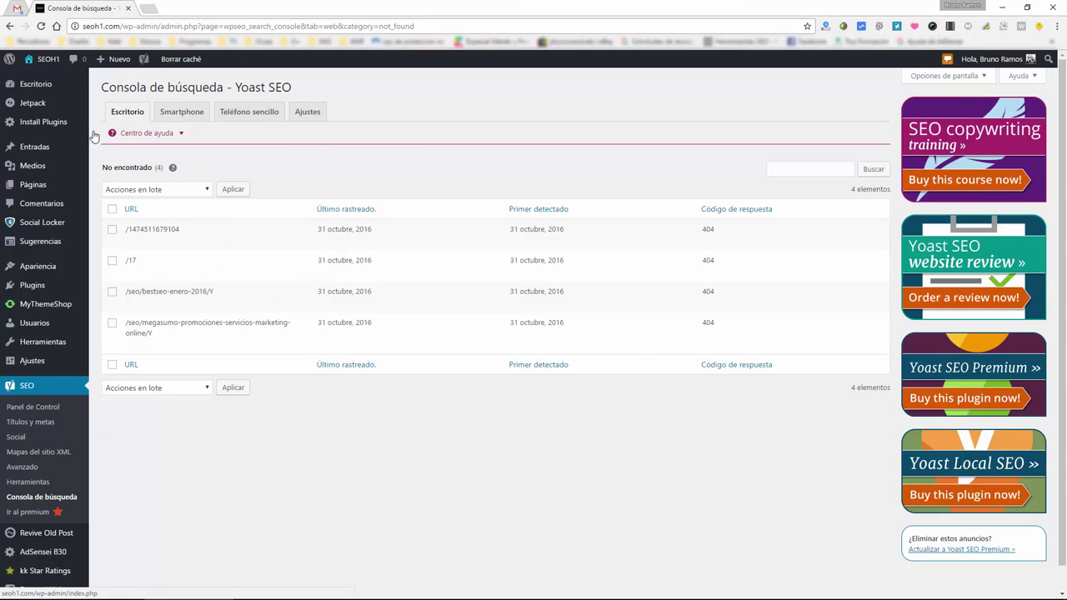
left_click_drag(101, 88, 305, 91)
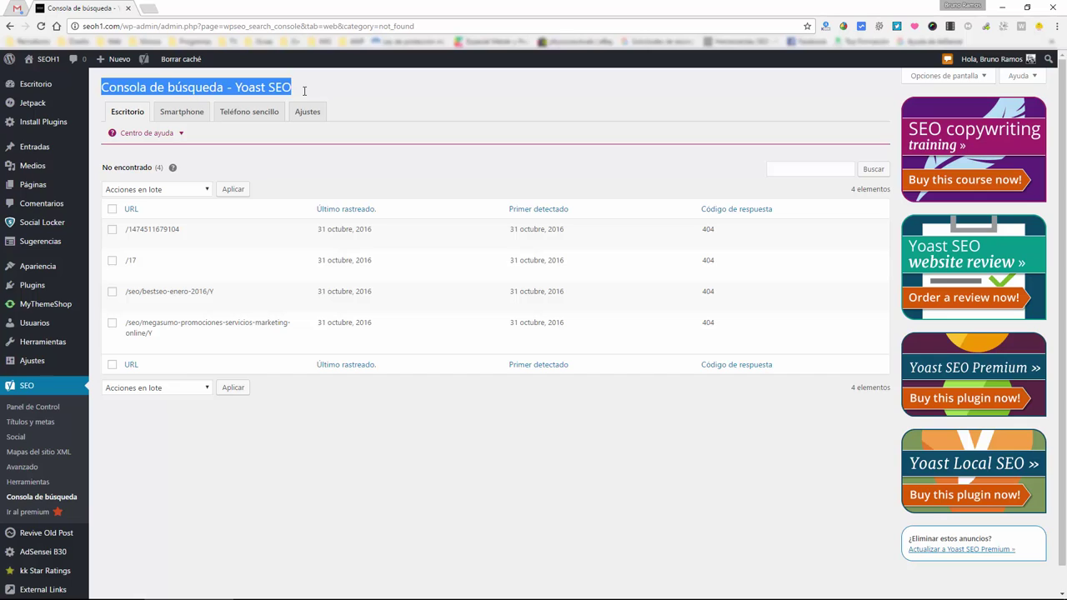
left_click(400, 121)
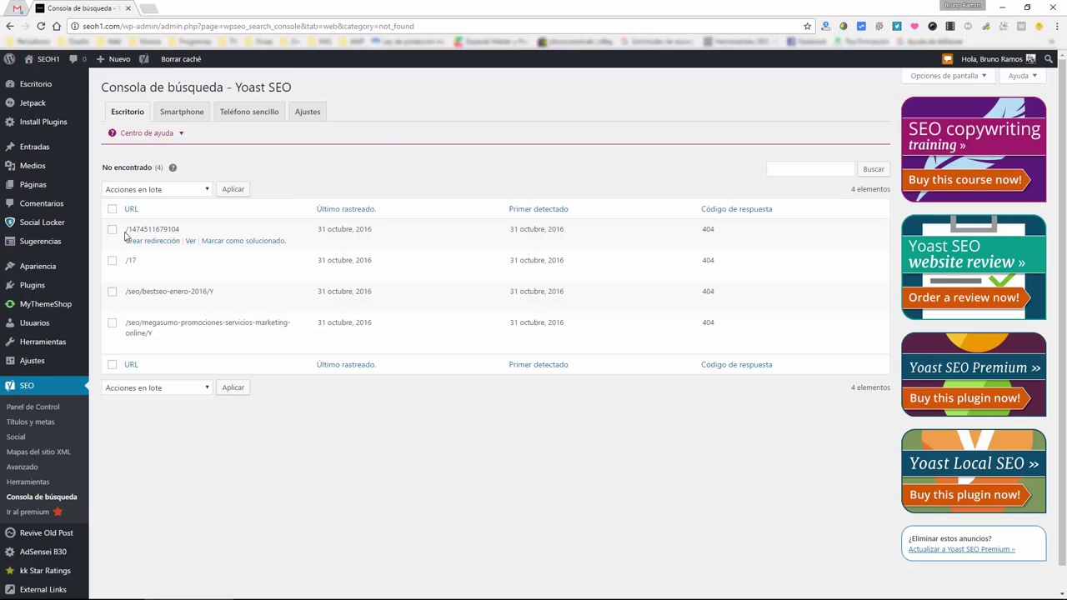
left_click_drag(705, 234, 723, 321)
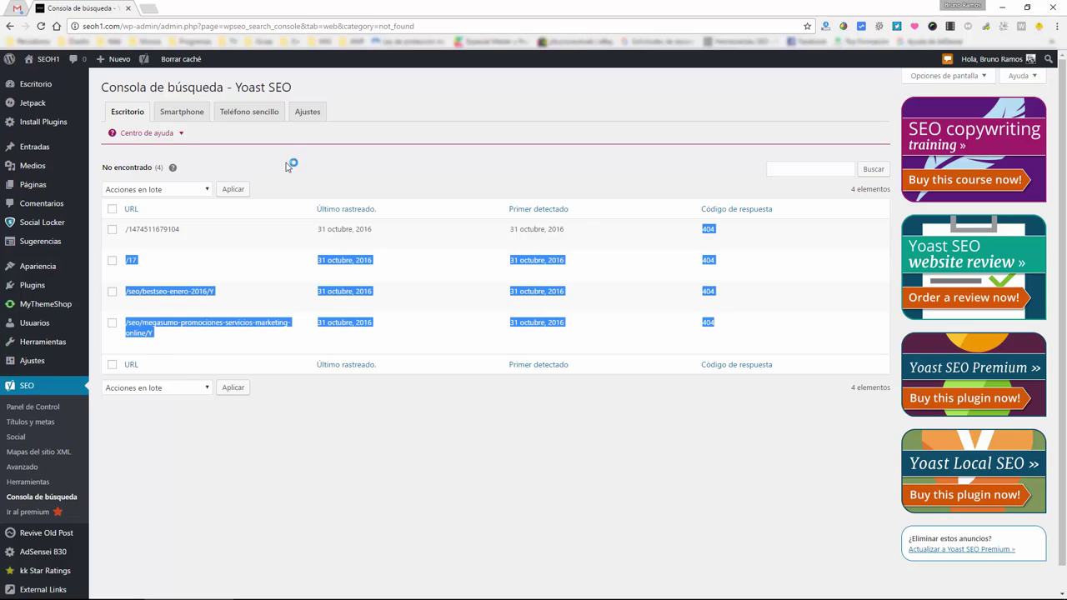
View the Smartphone errors and the Ajustes section of the Consola de búsqueda
left_click(201, 127)
left_click(186, 113)
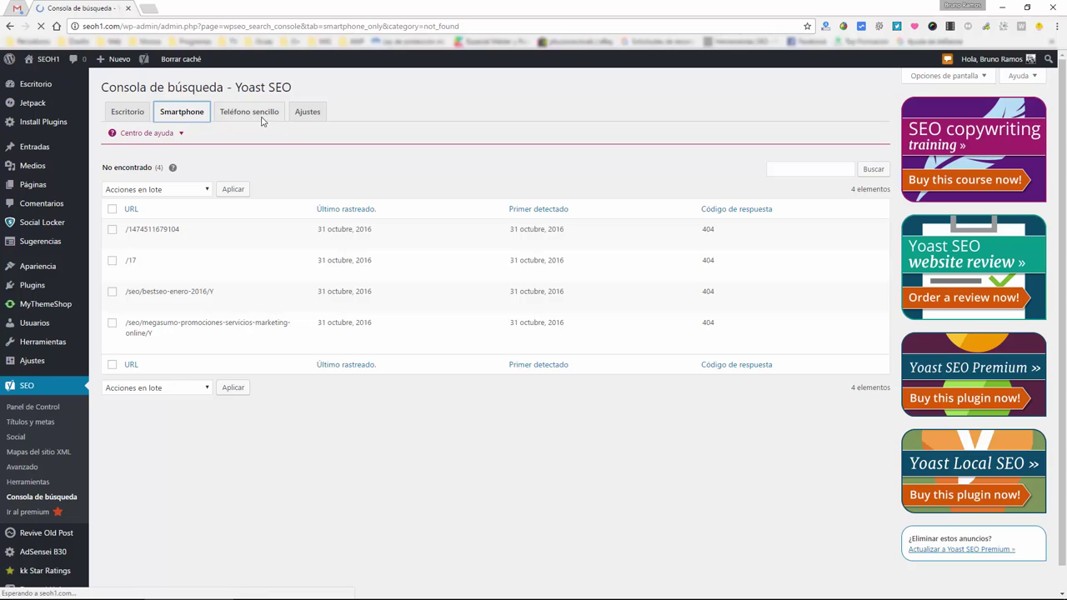
left_click(301, 116)
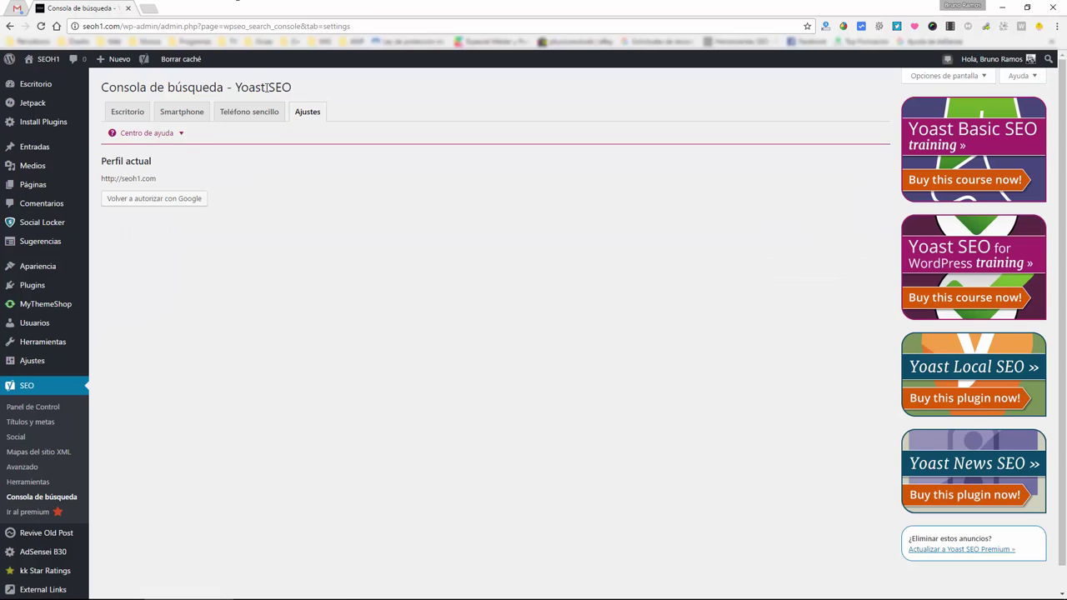
Copy the /seo/bestseo-enero-2016/Y address from the desktop errors and load it on the public site in a new tab
left_click(128, 115)
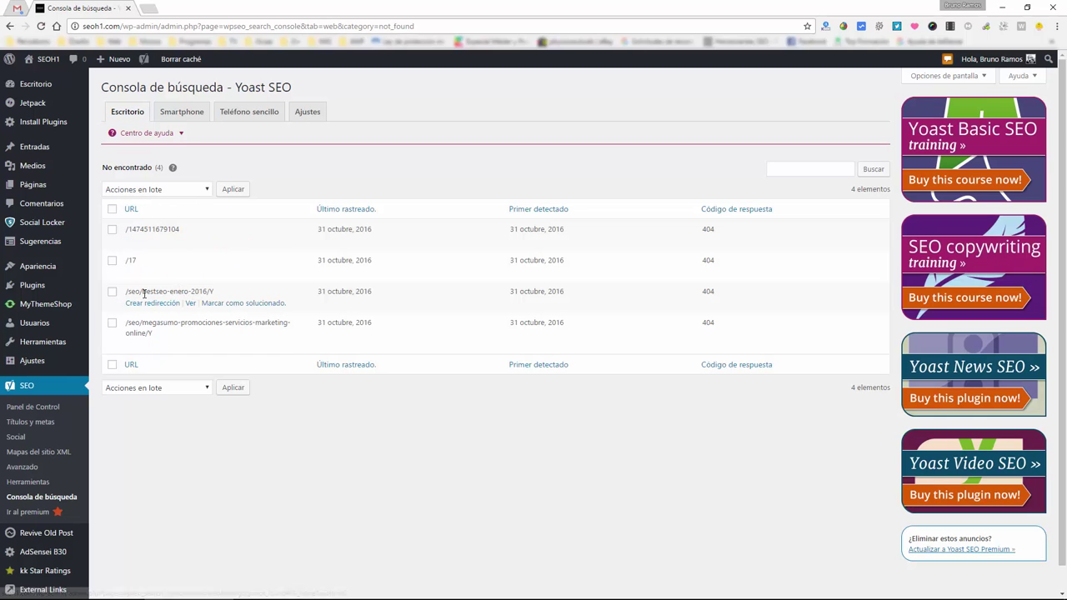
left_click_drag(227, 292, 128, 291)
left_click(228, 296)
key("ctrl+c")
middle_click(48, 59)
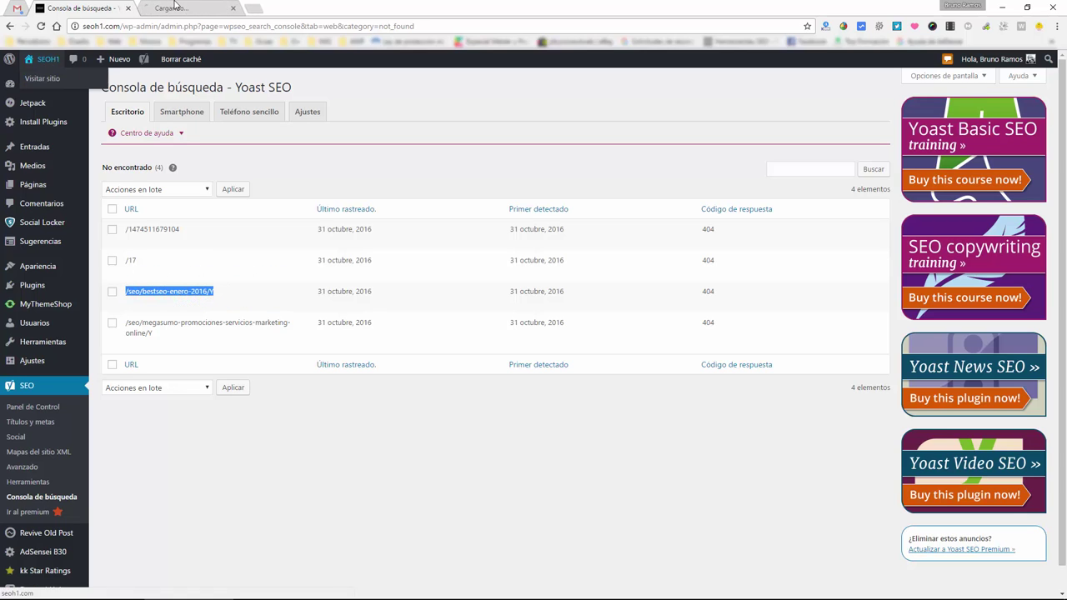
left_click(183, 7)
left_click(167, 26)
key("ctrl+v")
key("Return")
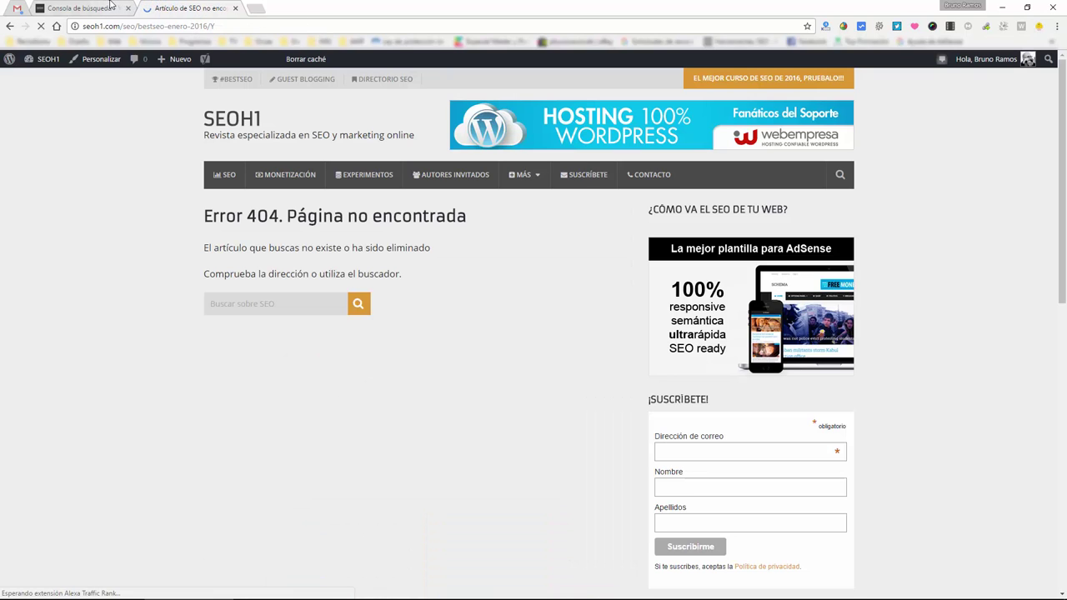
Return to the Consola de búsqueda and view the Crear redirección option for the /seo/bestseo-enero-2016/Y error, closing its dialog
key("ctrl+shift+Tab")
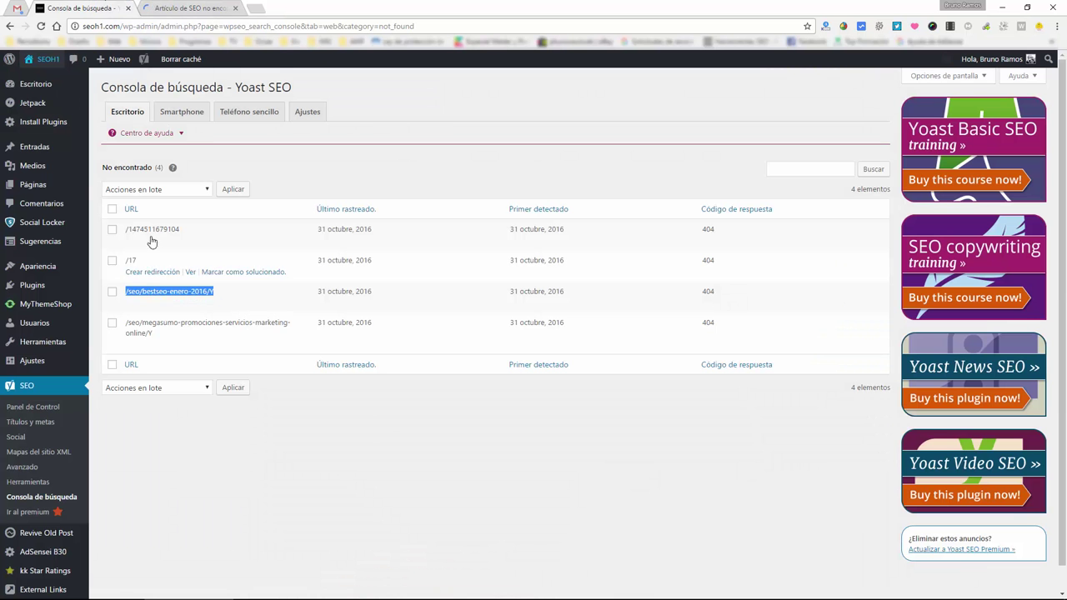
mouse_move(137, 309)
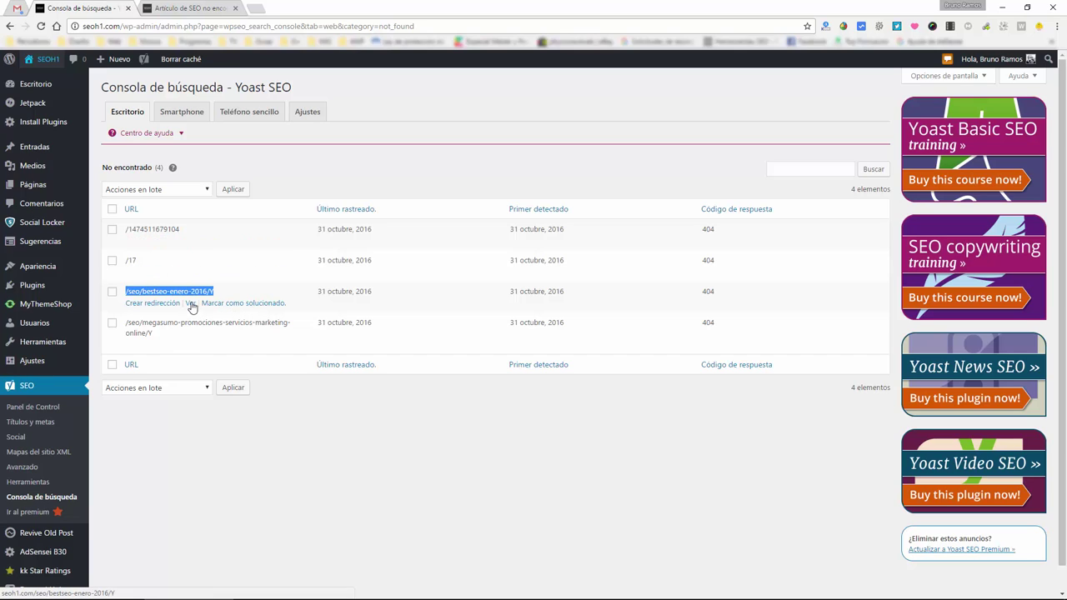
left_click(157, 305)
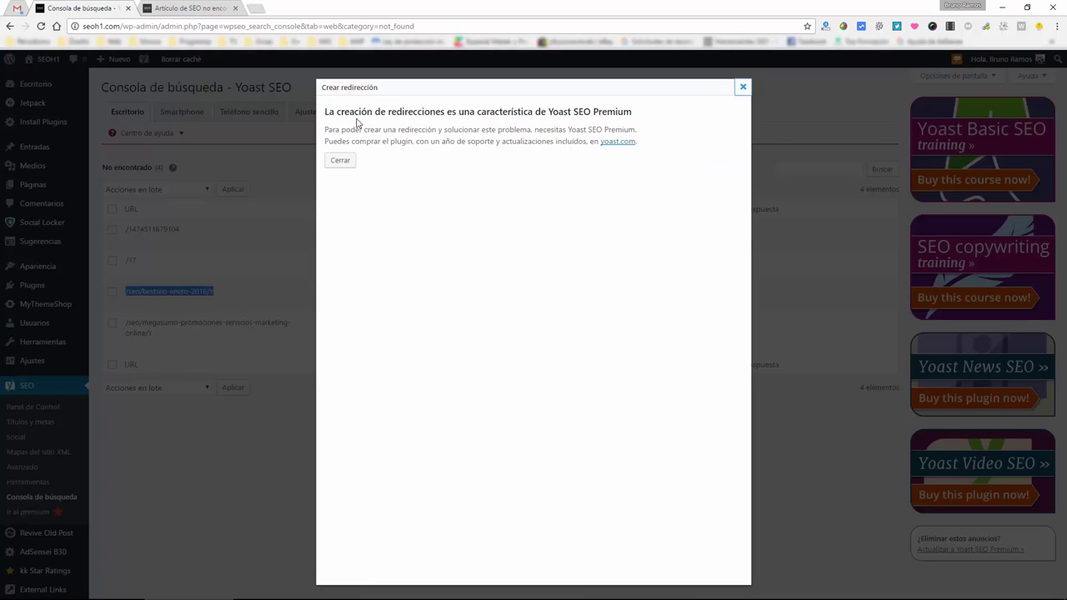
left_click_drag(361, 113, 593, 117)
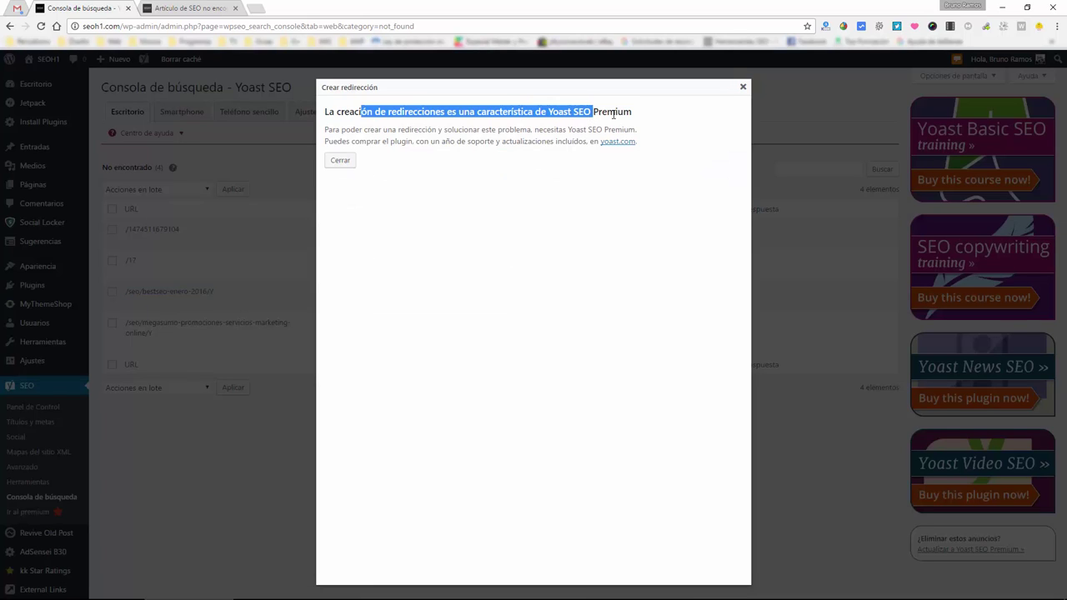
left_click(744, 89)
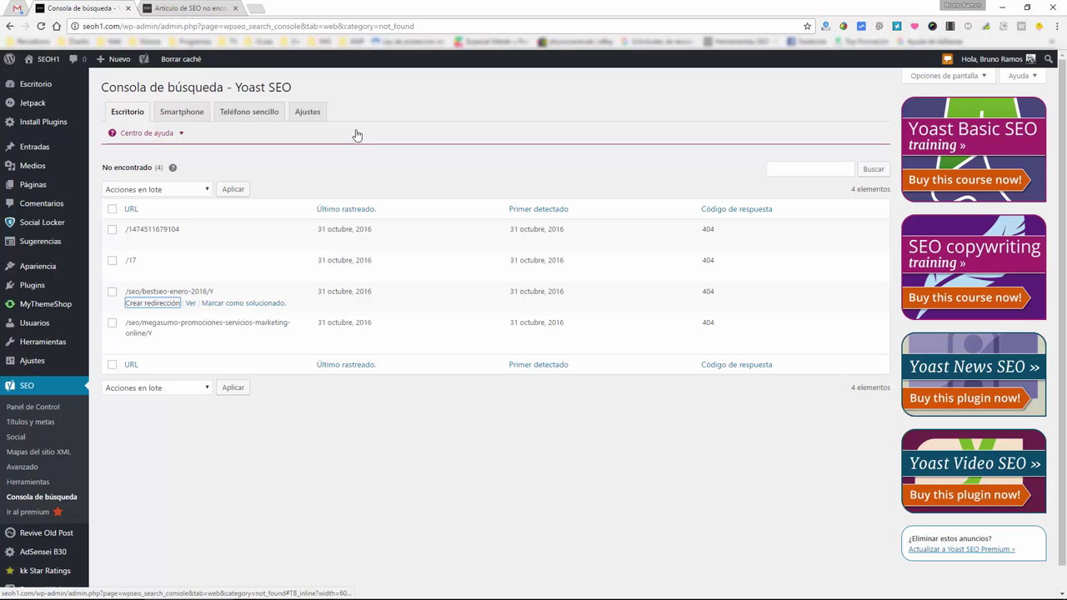
Open the installed plugins page in a new tab and search it for 301
middle_click(33, 285)
left_click(319, 7)
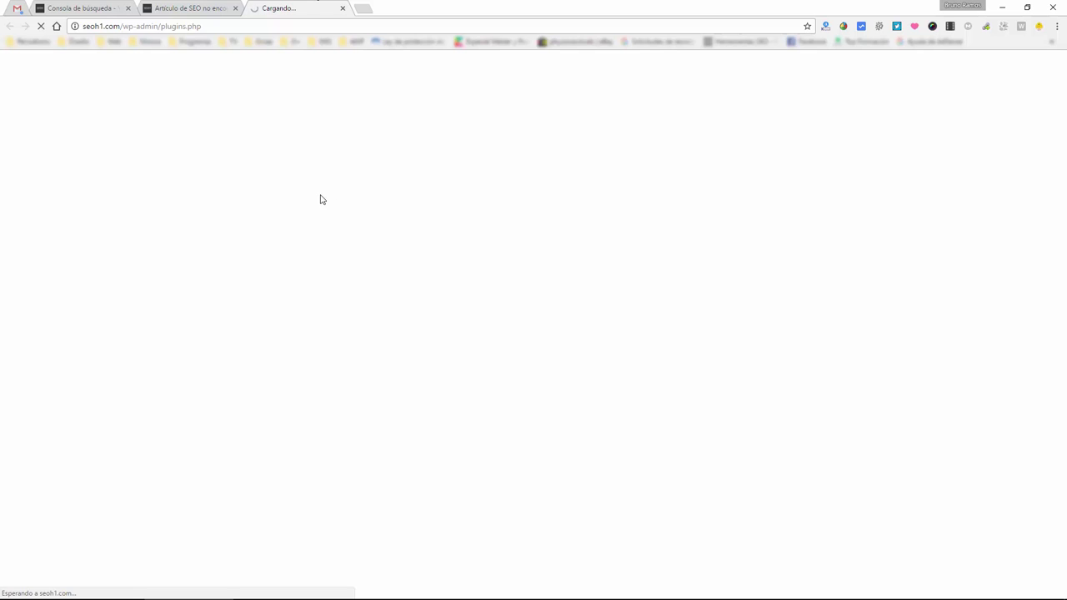
key("ctrl+f")
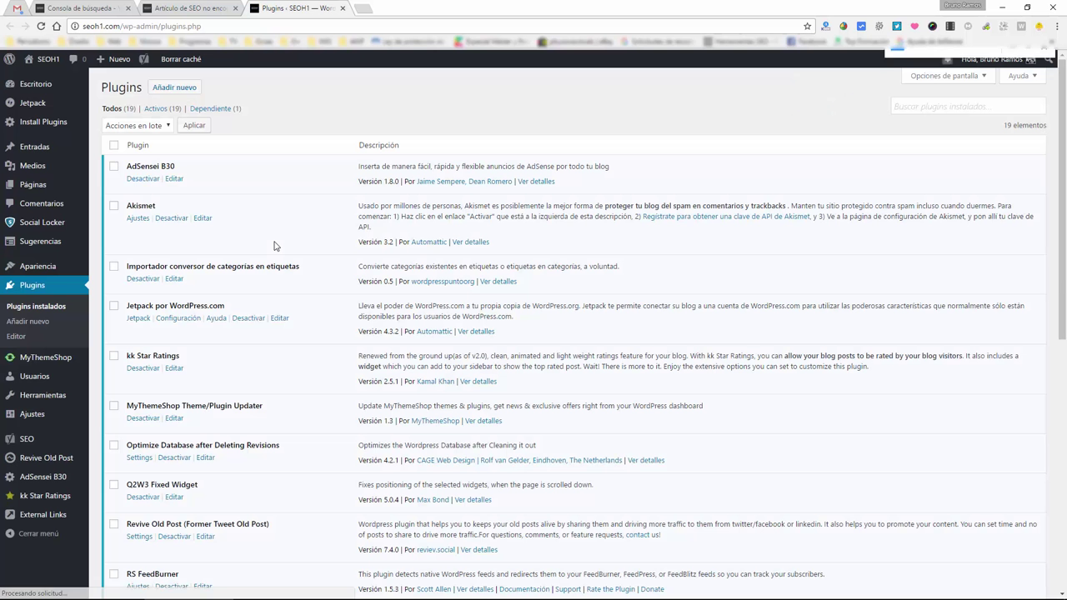
type("301")
scroll(257, 298, "down", 5)
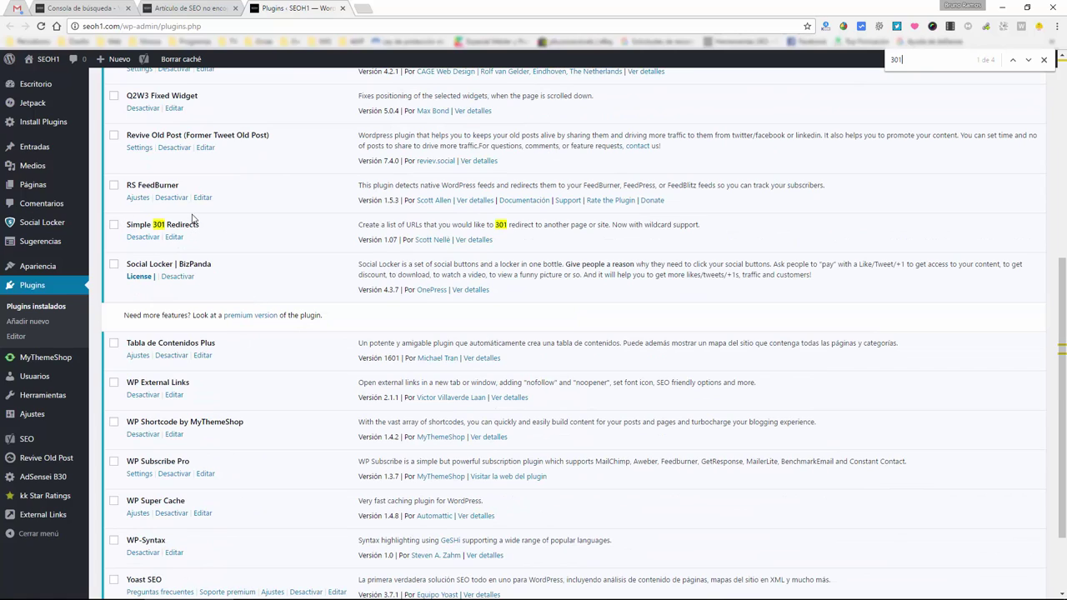
Open the 301 Redirects settings, examine the Request and Destination of the first redirect, and close the redirects and 404 page tabs
mouse_move(46, 417)
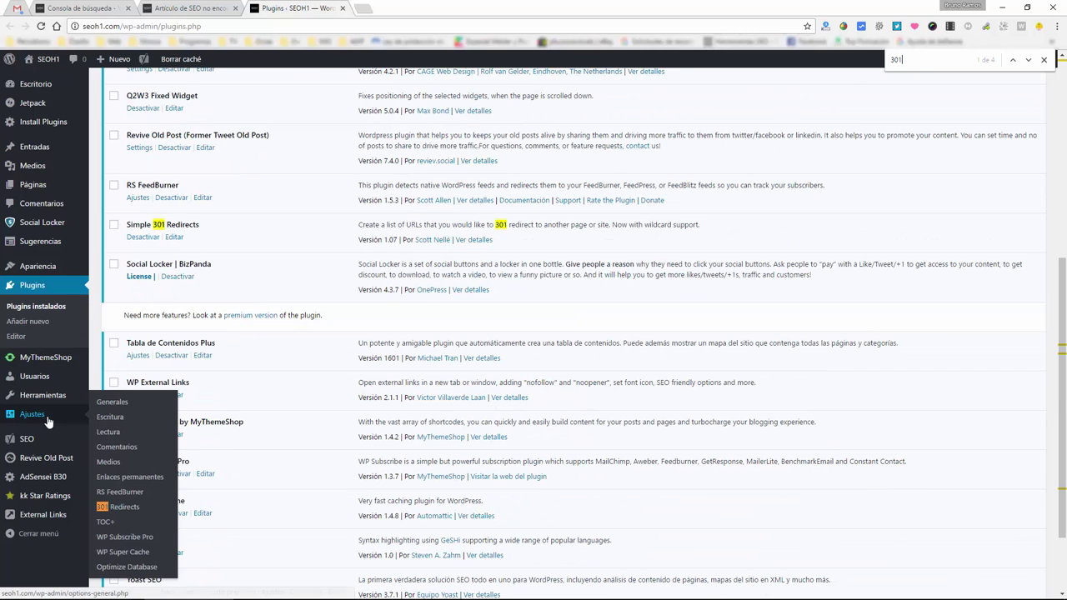
left_click(123, 507)
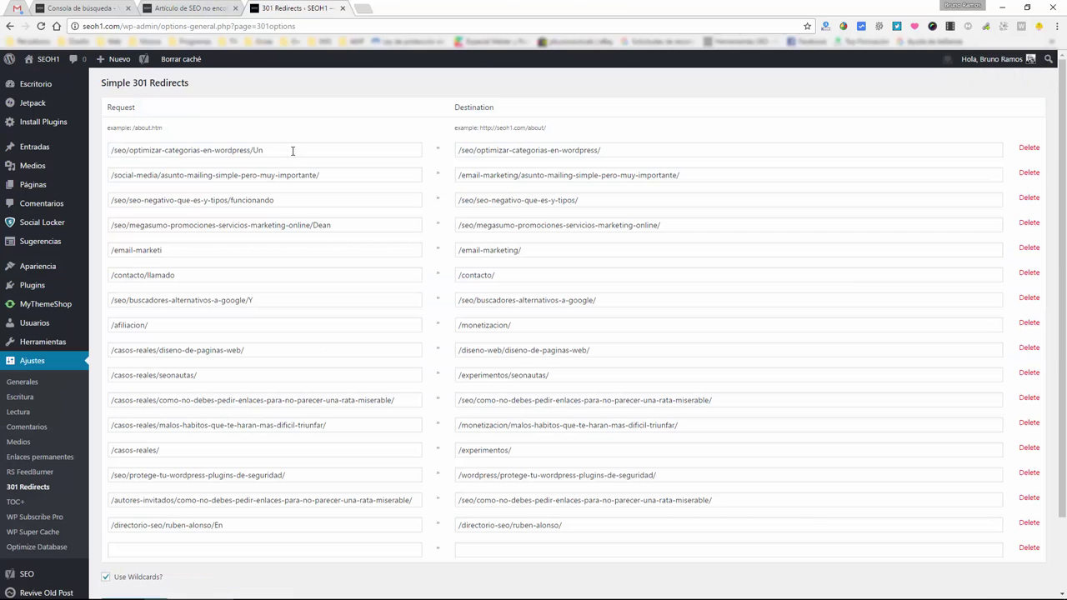
triple_click(294, 150)
triple_click(639, 152)
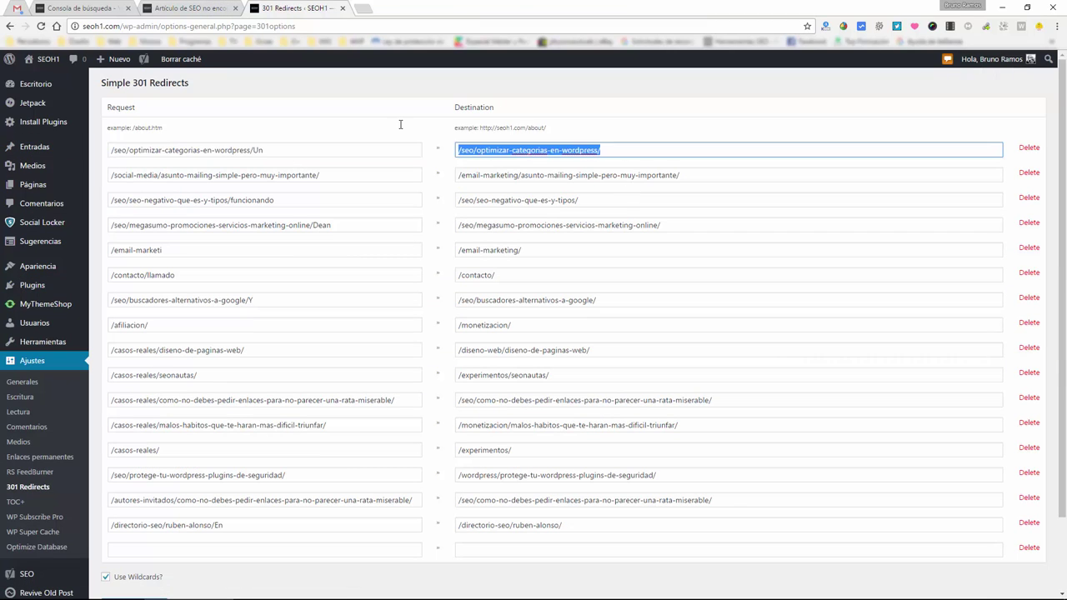
scroll(282, 245, "down", 3)
scroll(284, 238, "up", 3)
left_click_drag(263, 150, 99, 135)
left_click(269, 150)
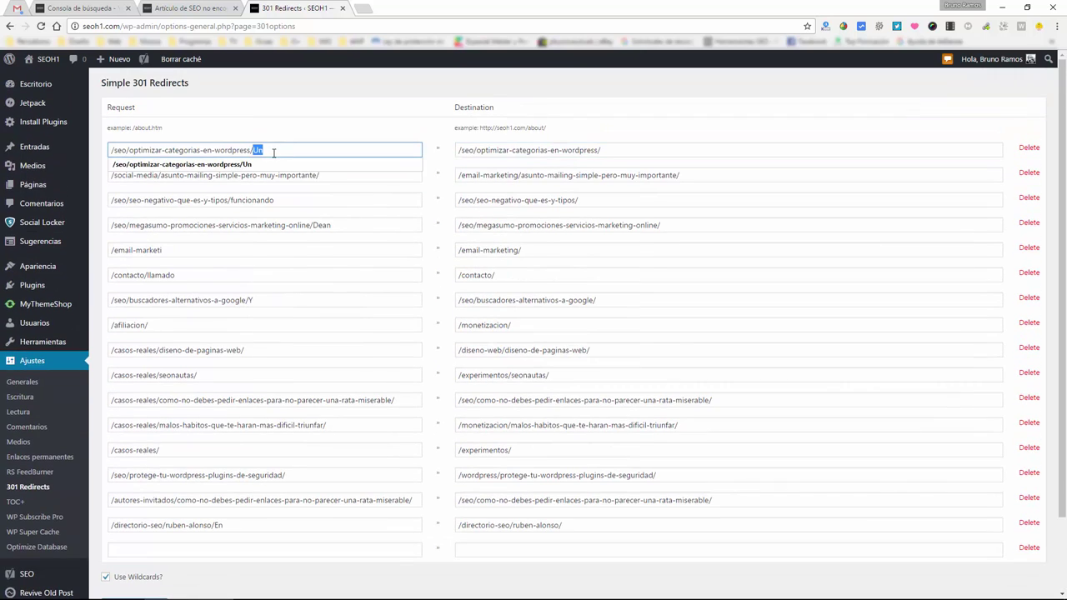
left_click(350, 123)
triple_click(271, 154)
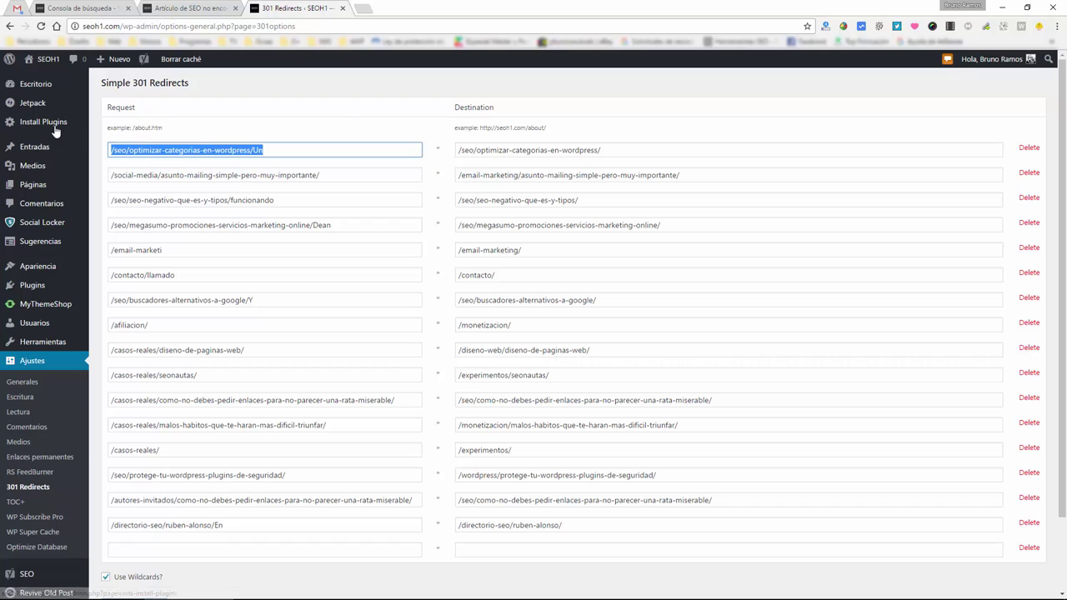
left_click(330, 89)
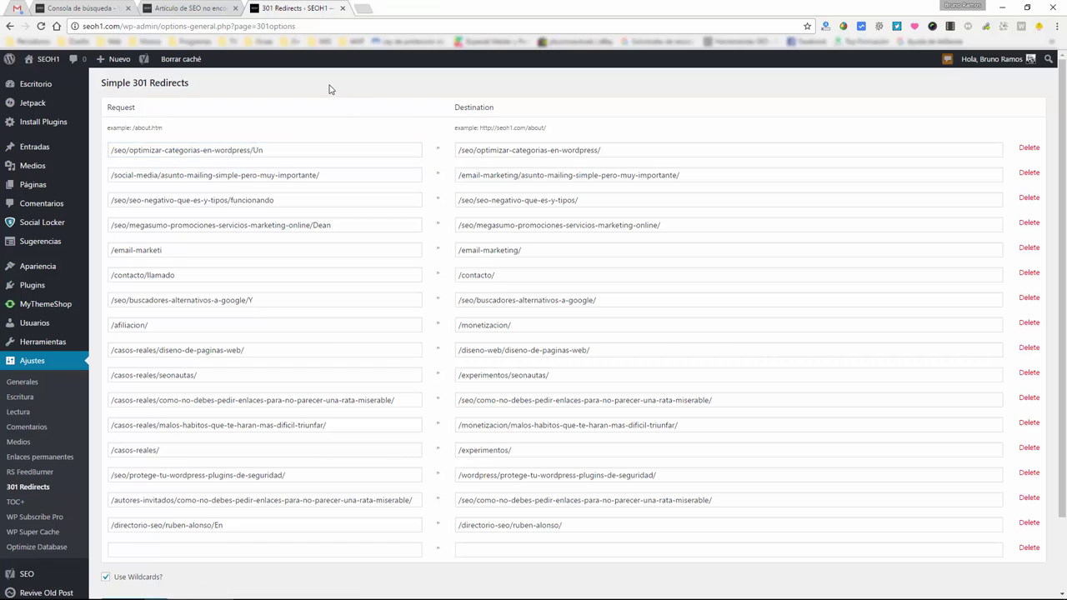
left_click(627, 151)
left_click(229, 151)
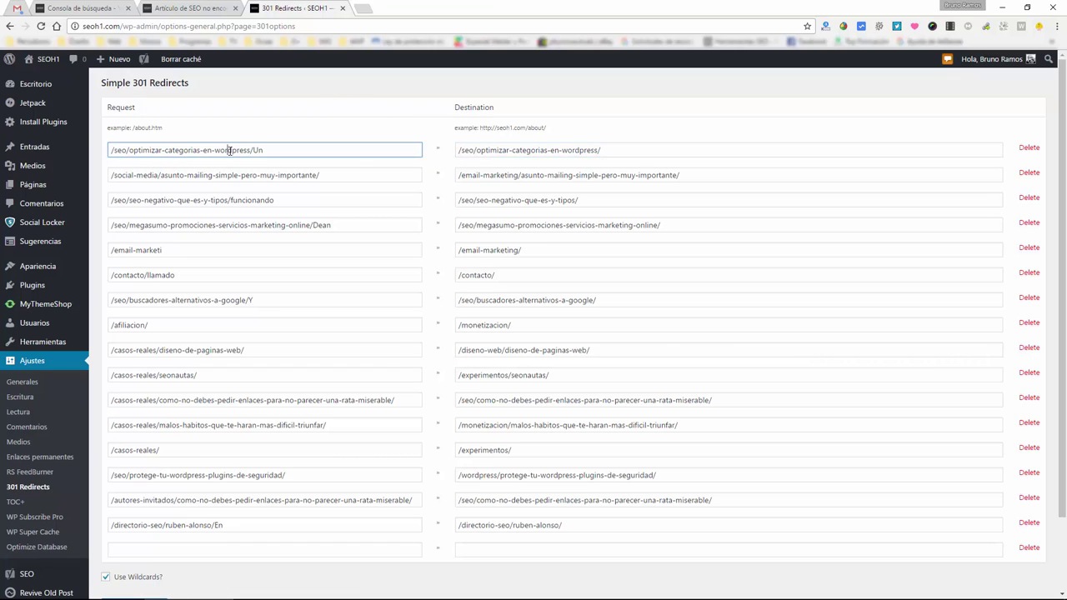
left_click(616, 151)
middle_click(270, 4)
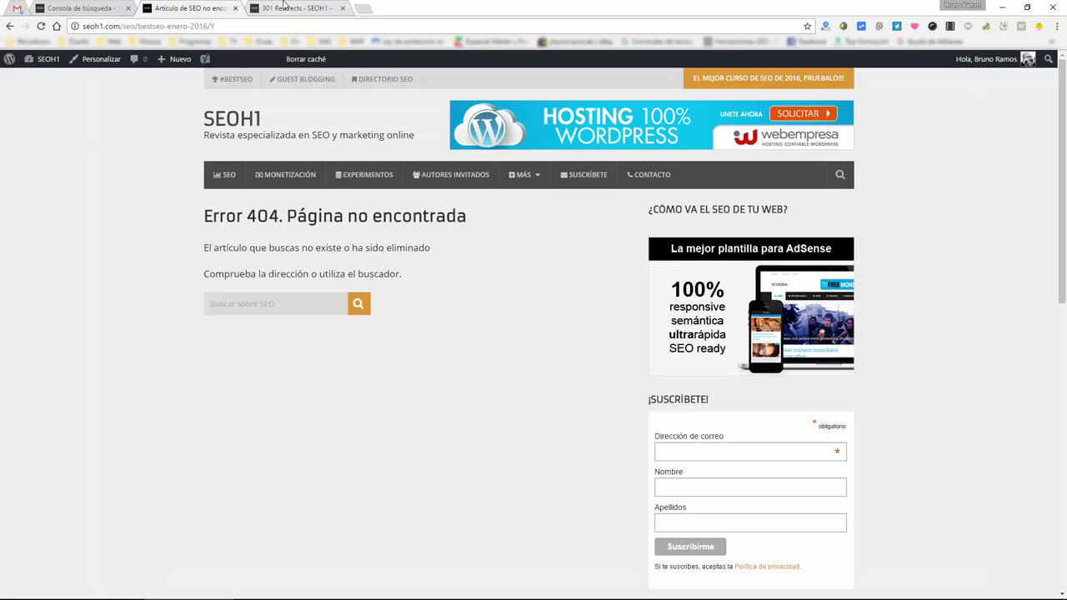
middle_click(164, 7)
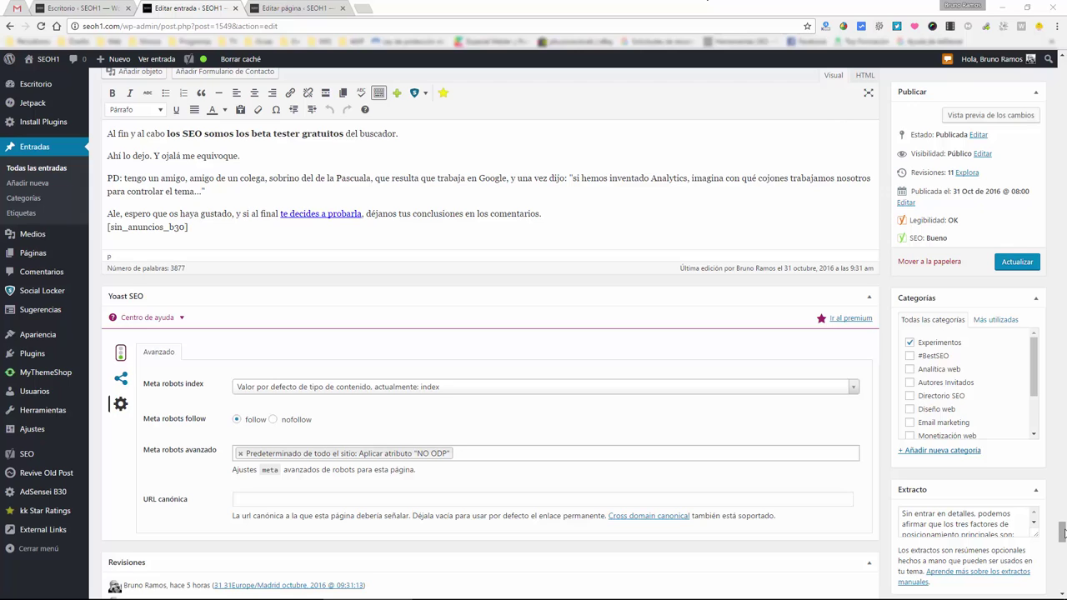
View the ctrbox post's Yoast SEO keyword analysis and the Meta robots index options among its advanced settings
left_click(120, 352)
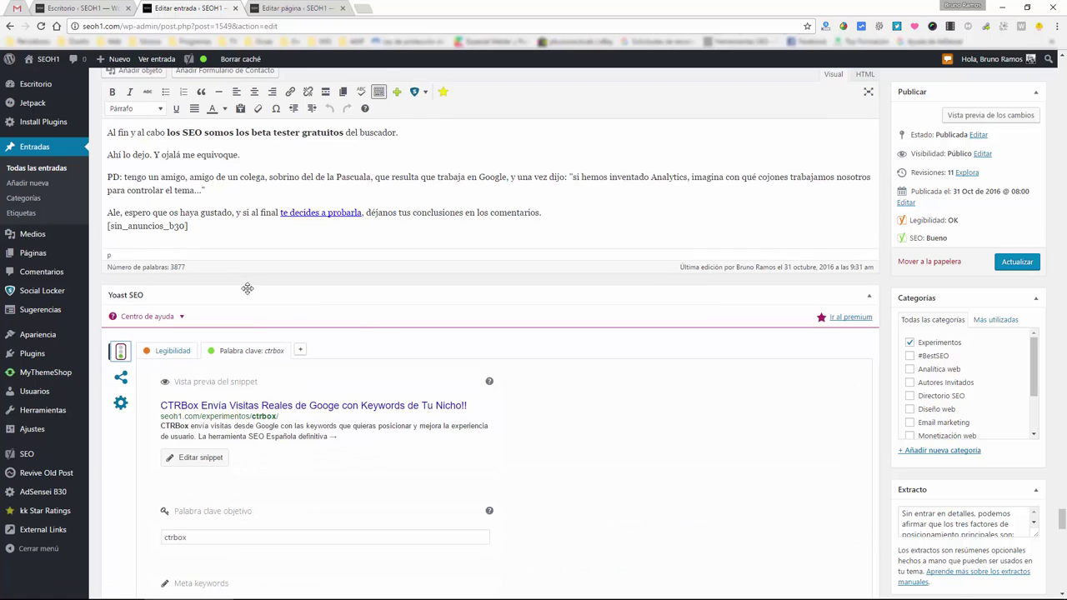
scroll(209, 291, "down", 3)
left_click(120, 294)
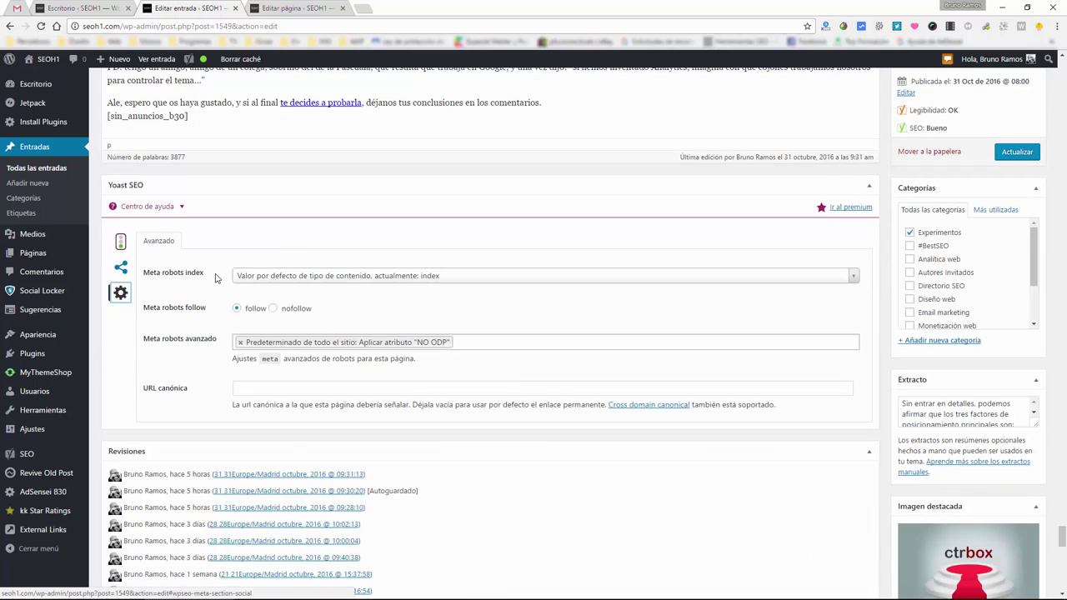
left_click(290, 279)
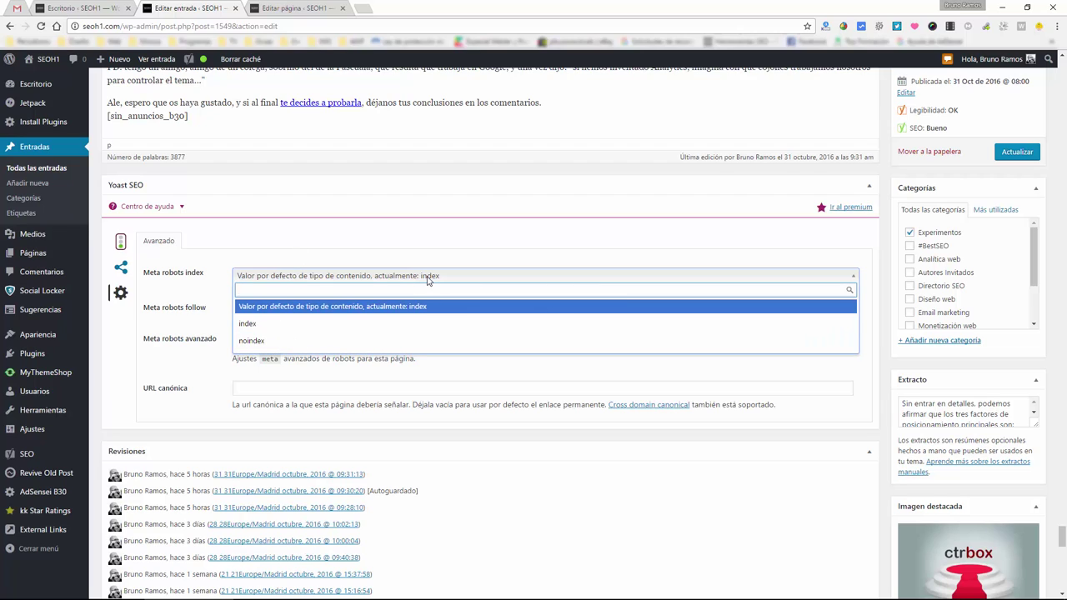
left_click(406, 237)
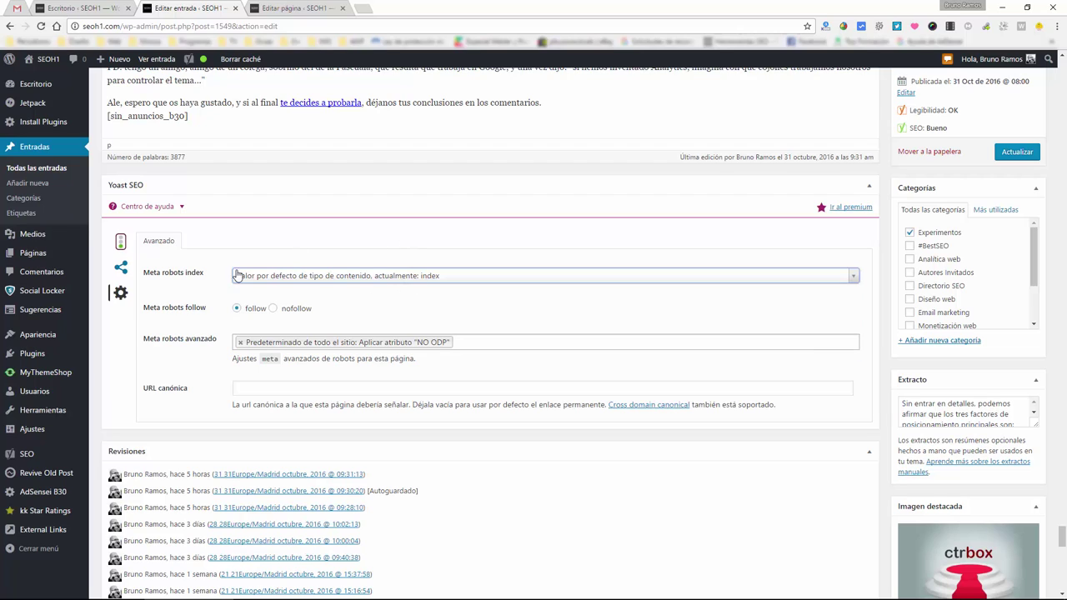
Try the nofollow option of Meta robots follow on the ctrbox post and the guest-author page, restoring follow and closing the page
left_click(273, 310)
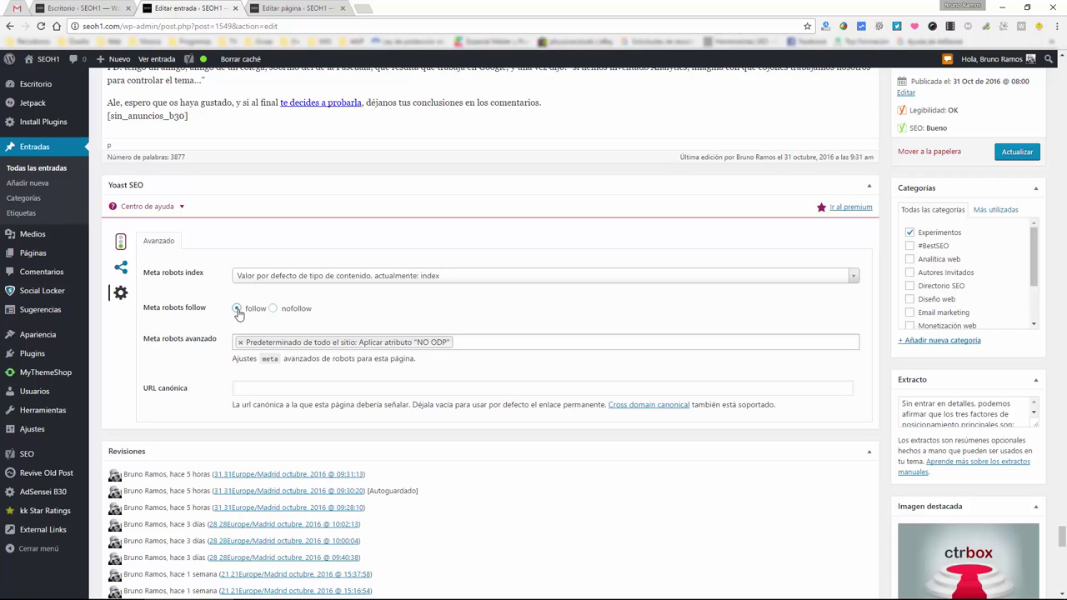
left_click(288, 8)
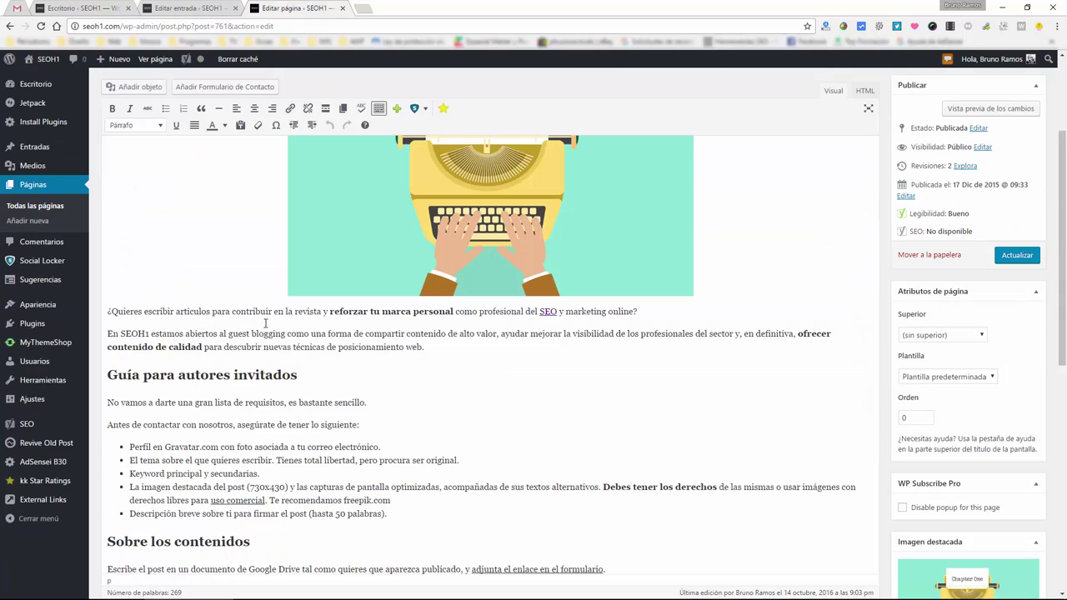
scroll(267, 323, "down", 10)
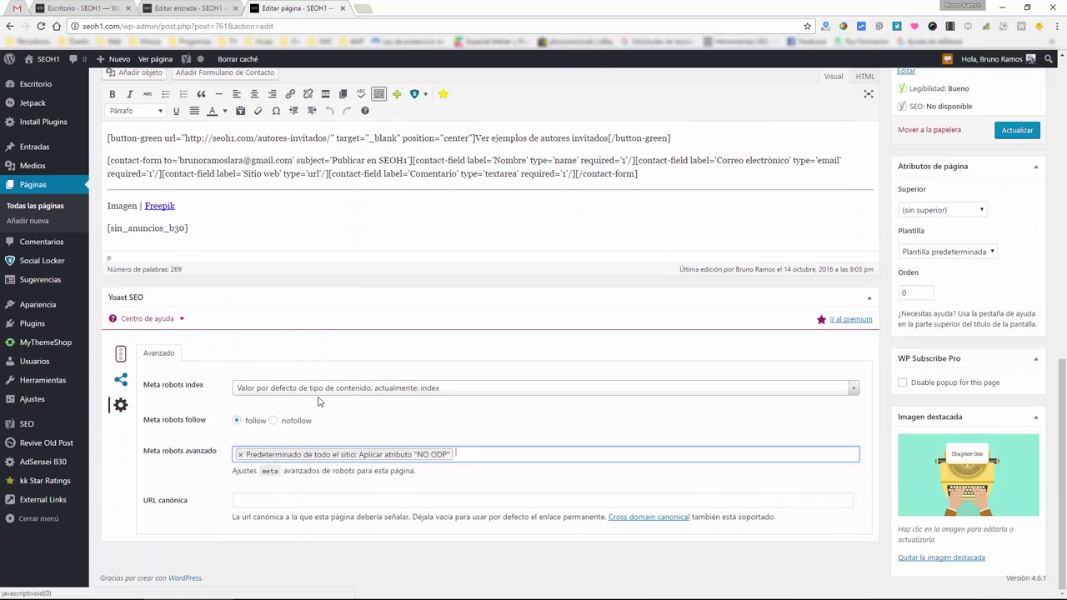
left_click(273, 421)
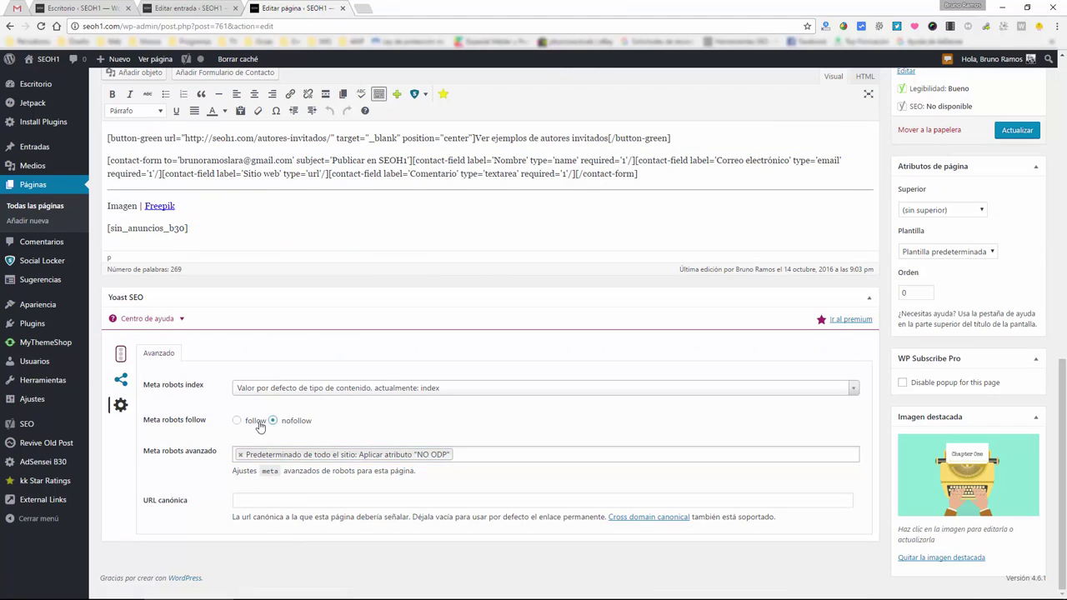
left_click(237, 421)
key("ctrl+w")
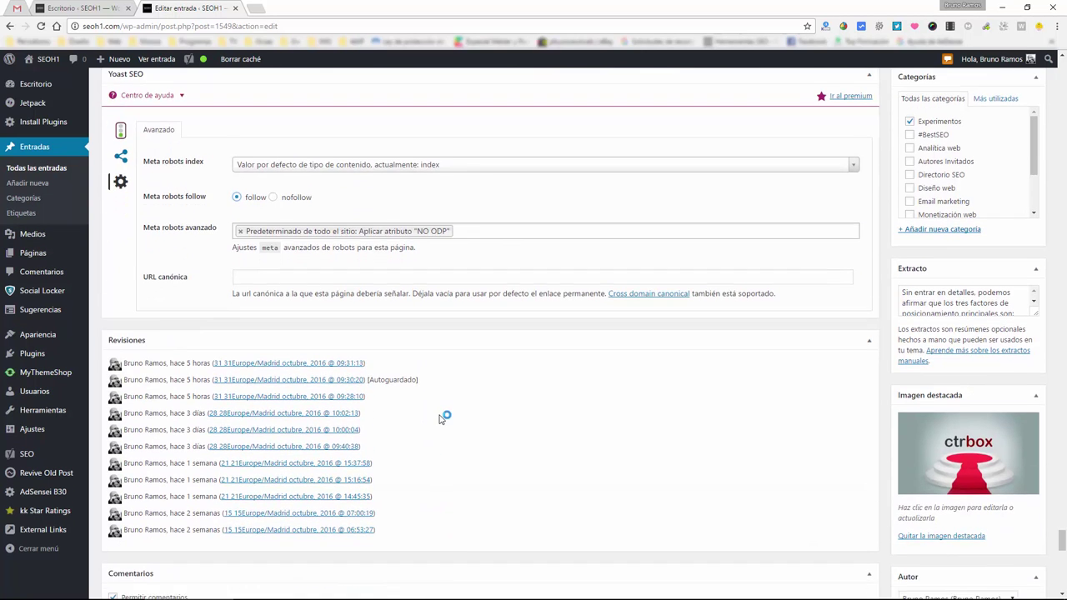
Add Ningun Indice de imagen, Aplicar atributo "No Archive" and Sin snippet to the ctrbox post's Meta robots avanzado
scroll(442, 419, "up", 1)
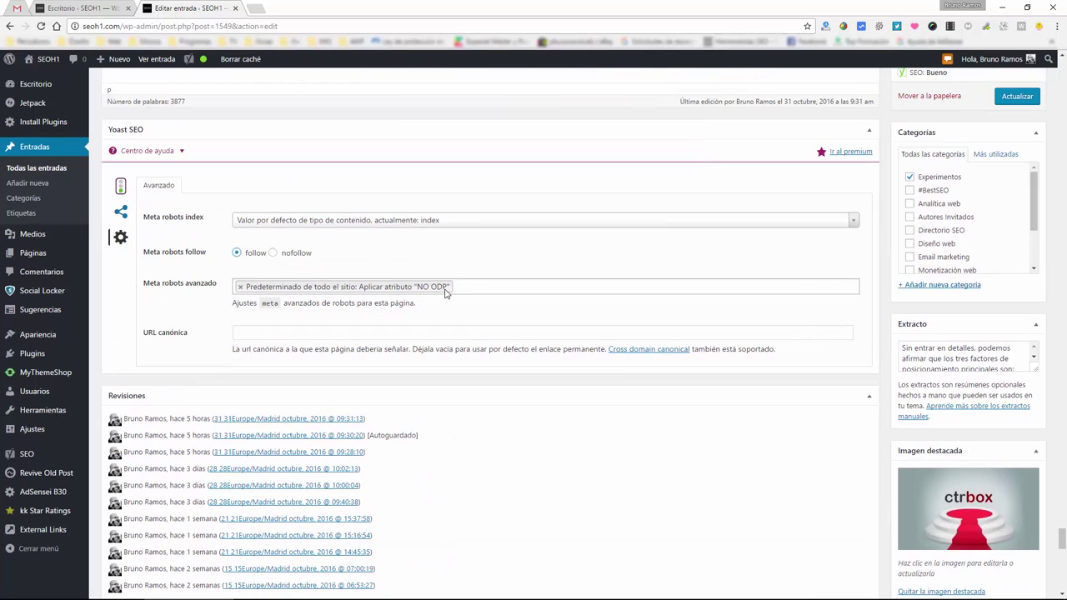
left_click(539, 289)
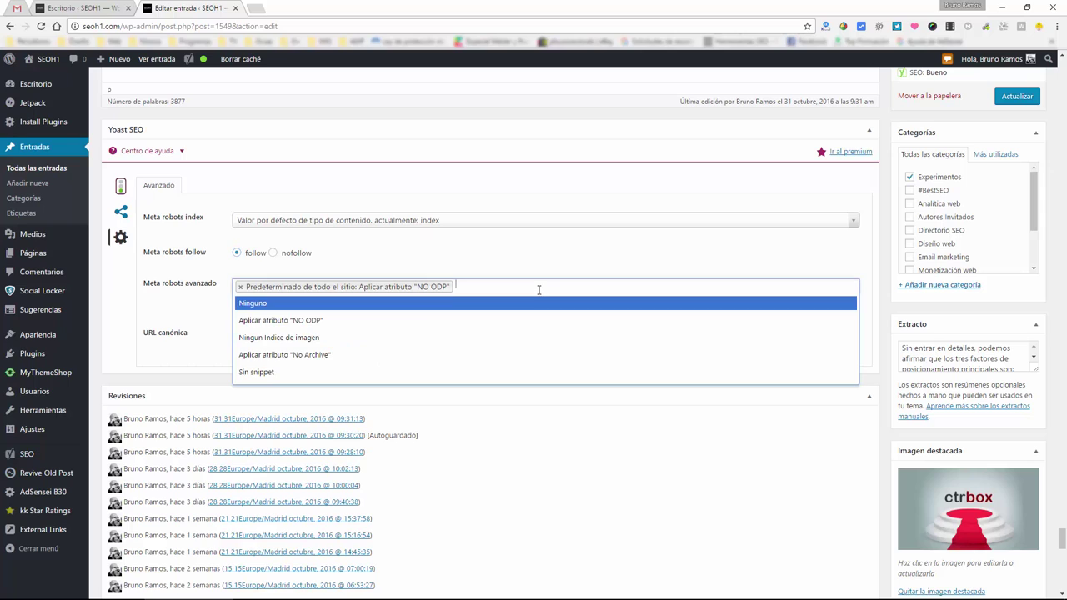
left_click(453, 340)
left_click(586, 287)
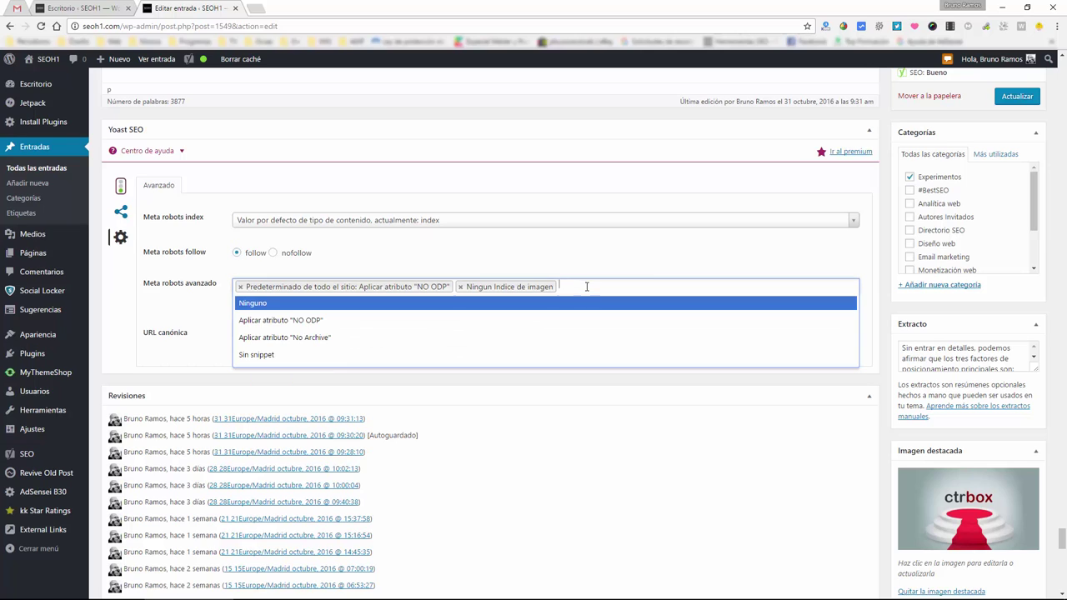
left_click(364, 344)
left_click(755, 288)
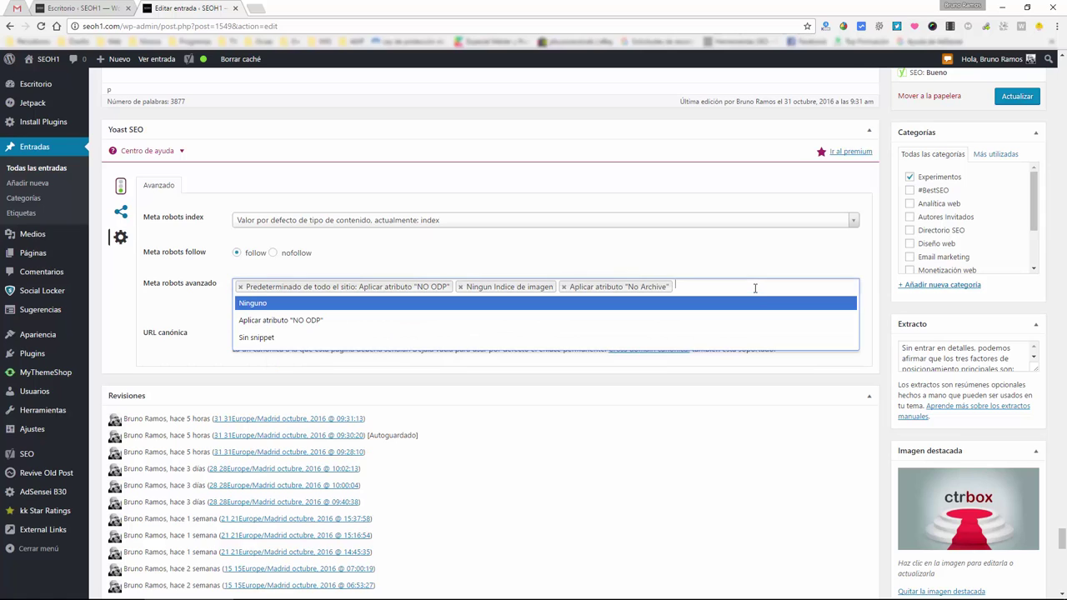
left_click(612, 336)
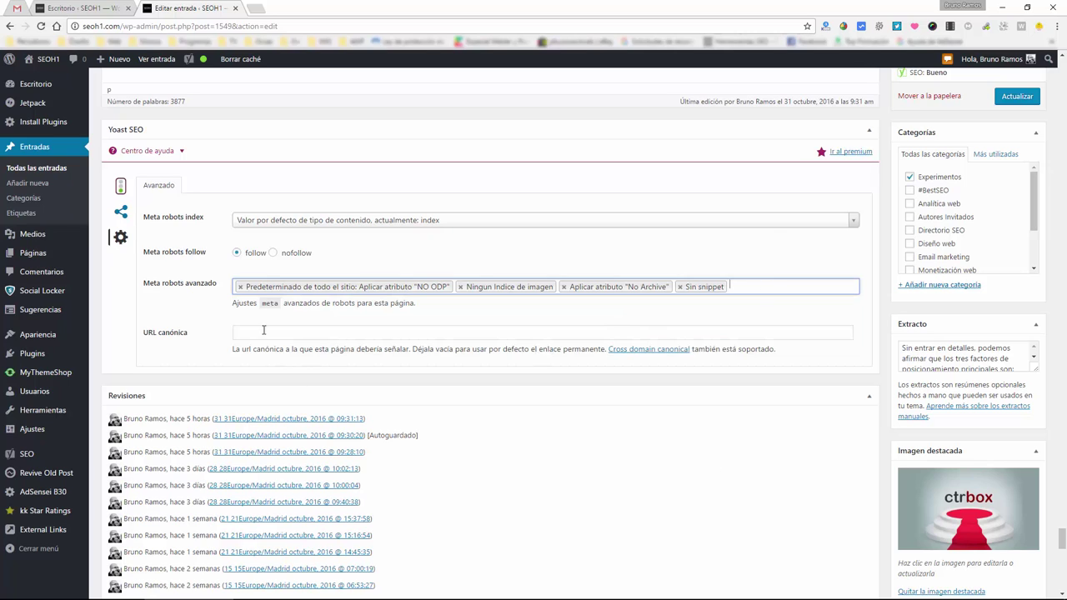
Remove Sin snippet, Aplicar atributo "No Archive" and Ningun Indice de imagen from the post's Meta robots avanzado
left_click(680, 287)
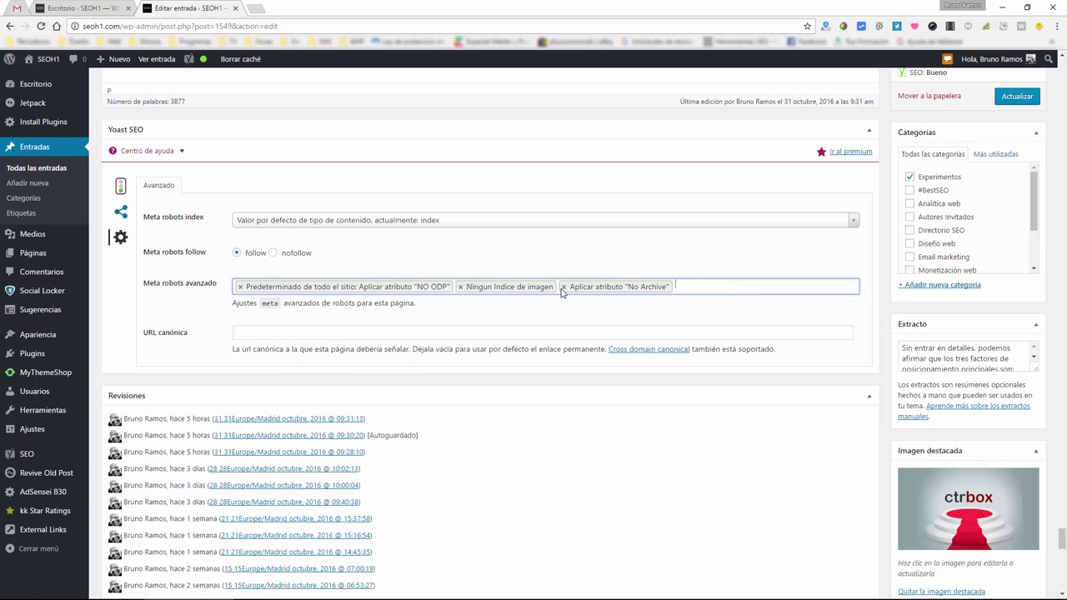
left_click(563, 287)
left_click(461, 287)
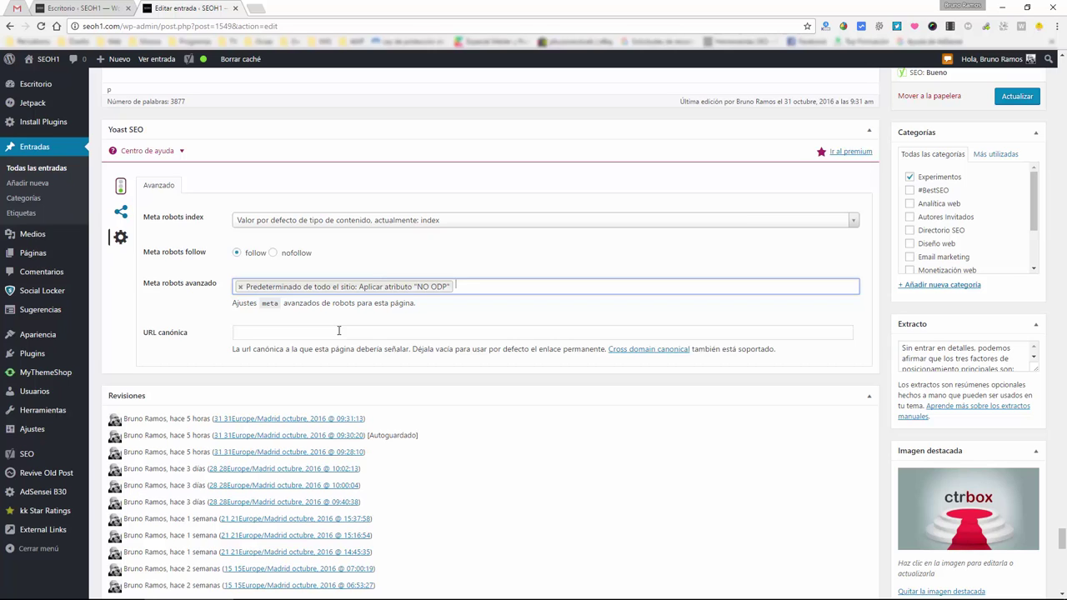
left_click(306, 181)
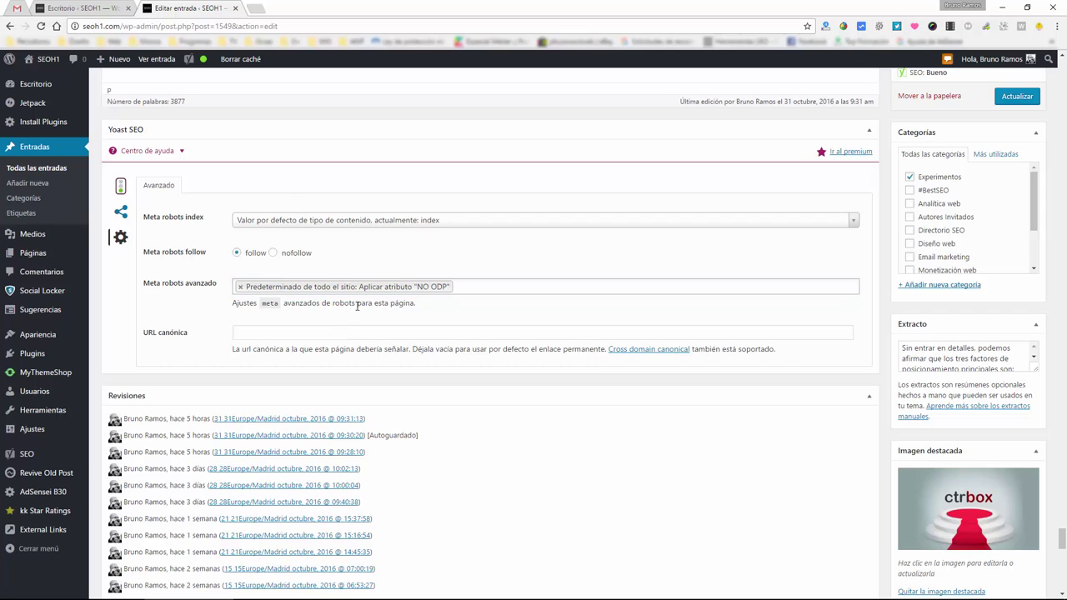
Examine the empty URL canónica field in the ctrbox post's advanced Yoast SEO settings
left_click(521, 336)
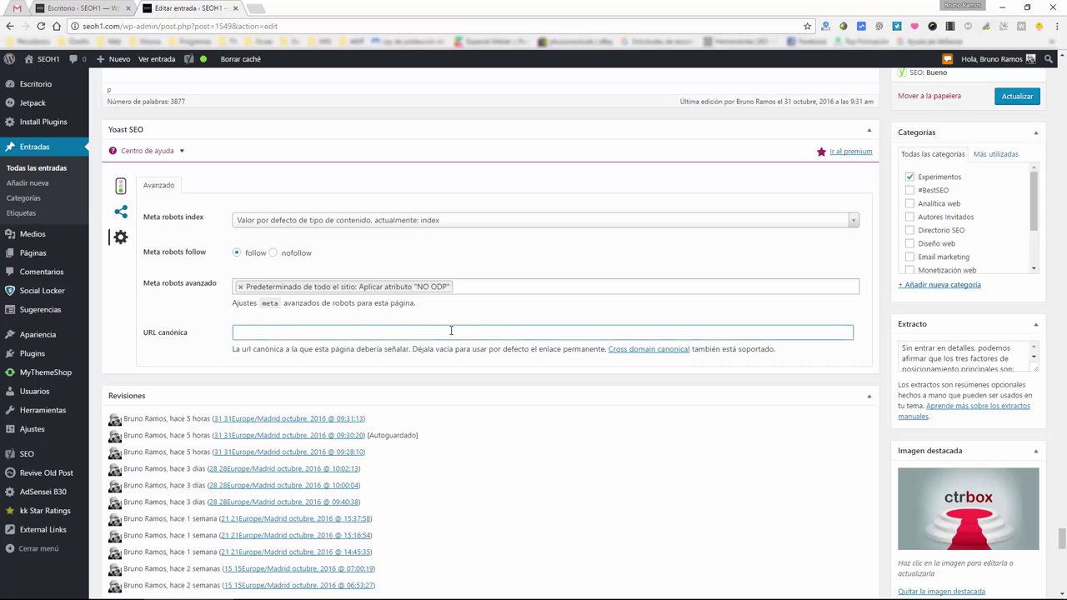
left_click(120, 313)
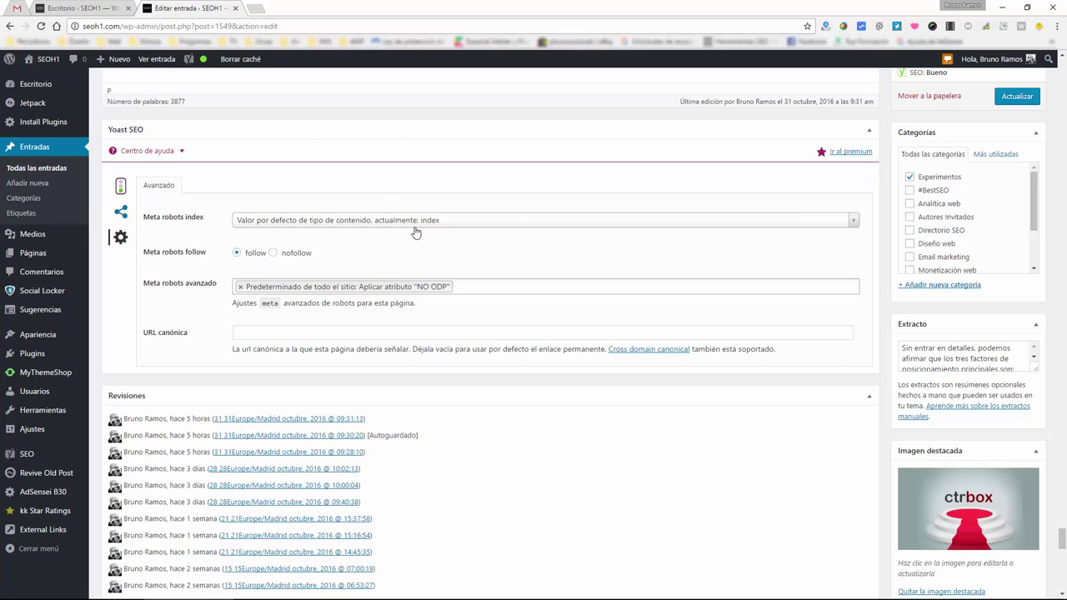
left_click(237, 336)
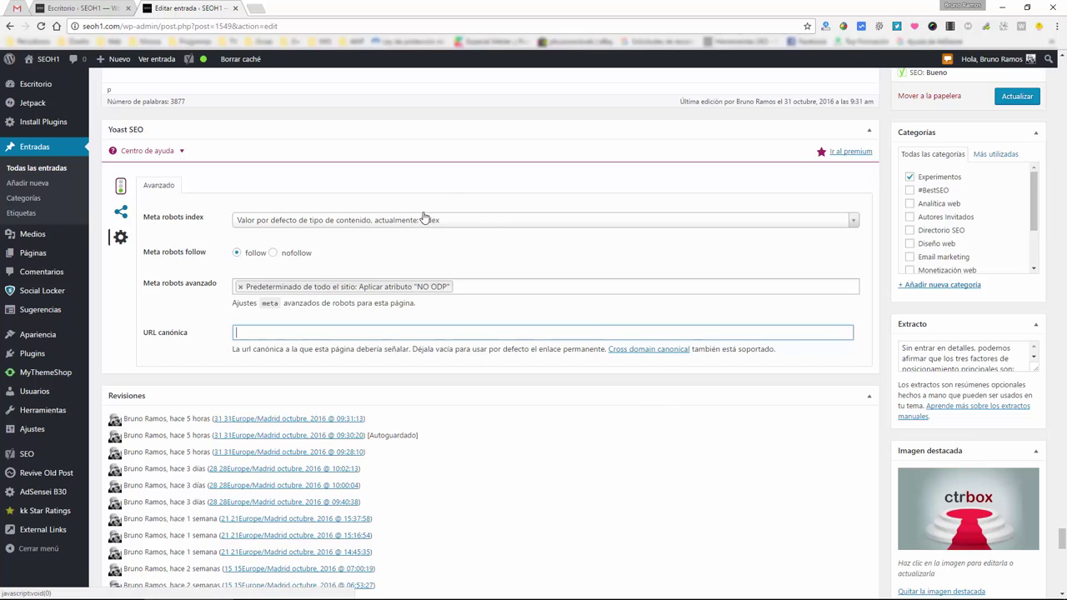
Try nofollow for the post's Meta robots follow, restore follow, and inspect the "te decides a probarla" link in the closing text
left_click(273, 254)
left_click(238, 254)
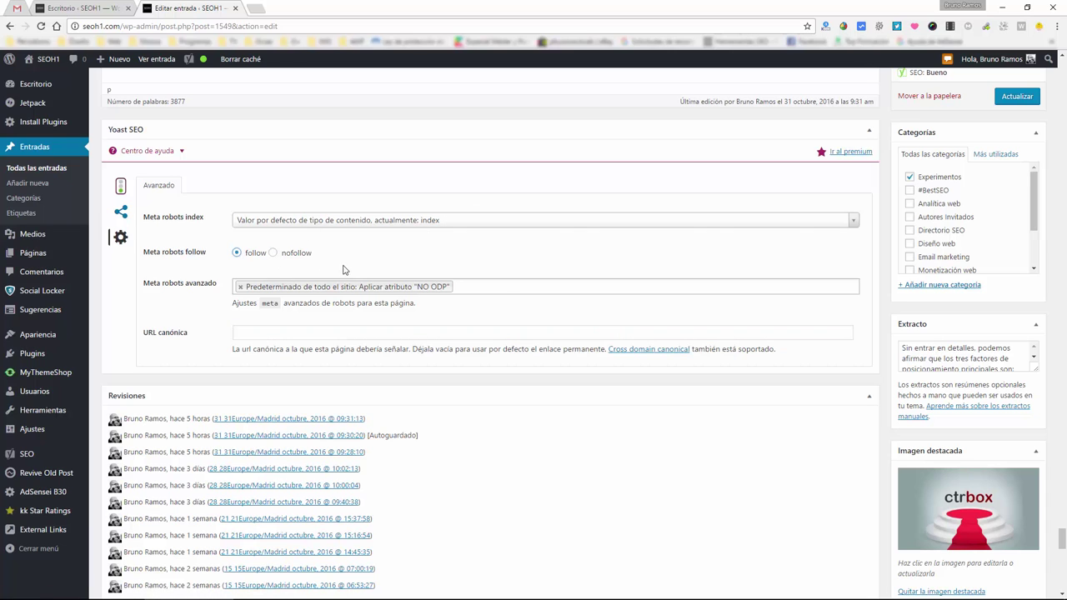
scroll(430, 274, "up", 1)
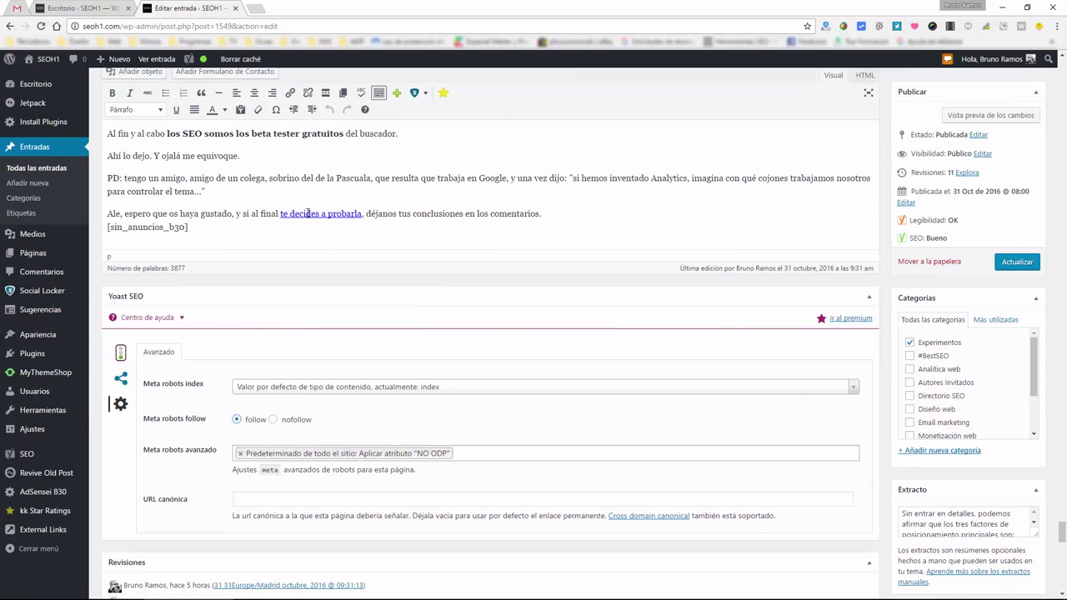
left_click_drag(274, 215, 409, 214)
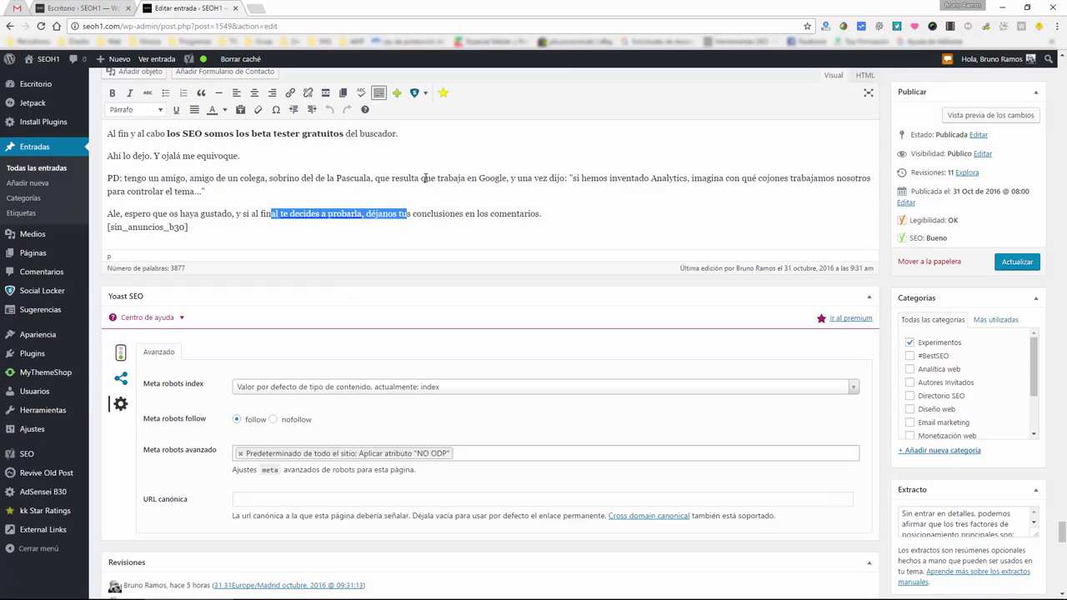
left_click(425, 179)
scroll(413, 287, "down", 2)
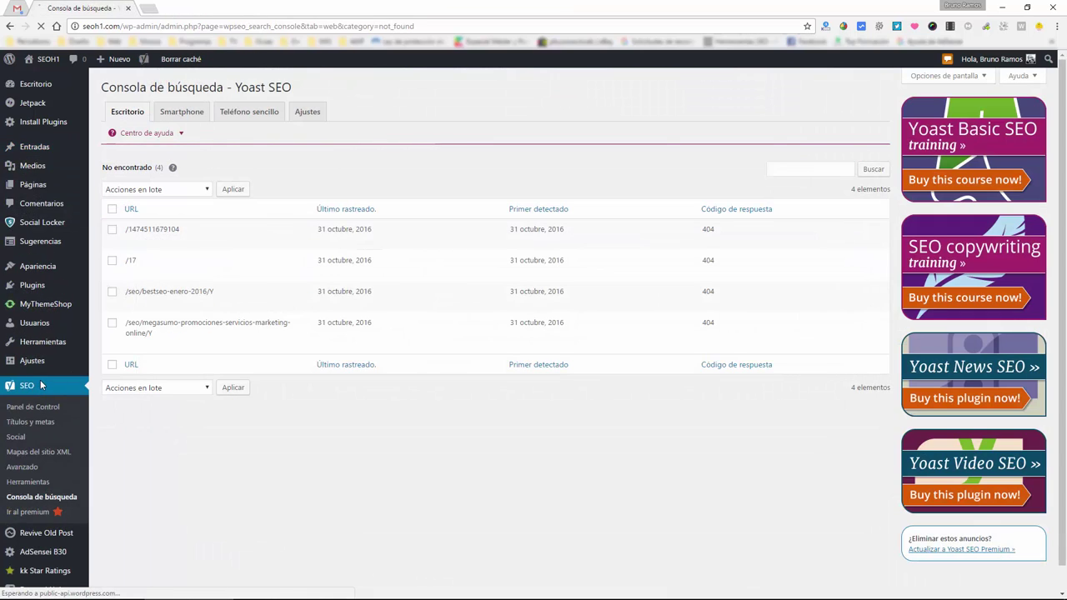
Open the main Yoast SEO settings page from the search console view
left_click(41, 385)
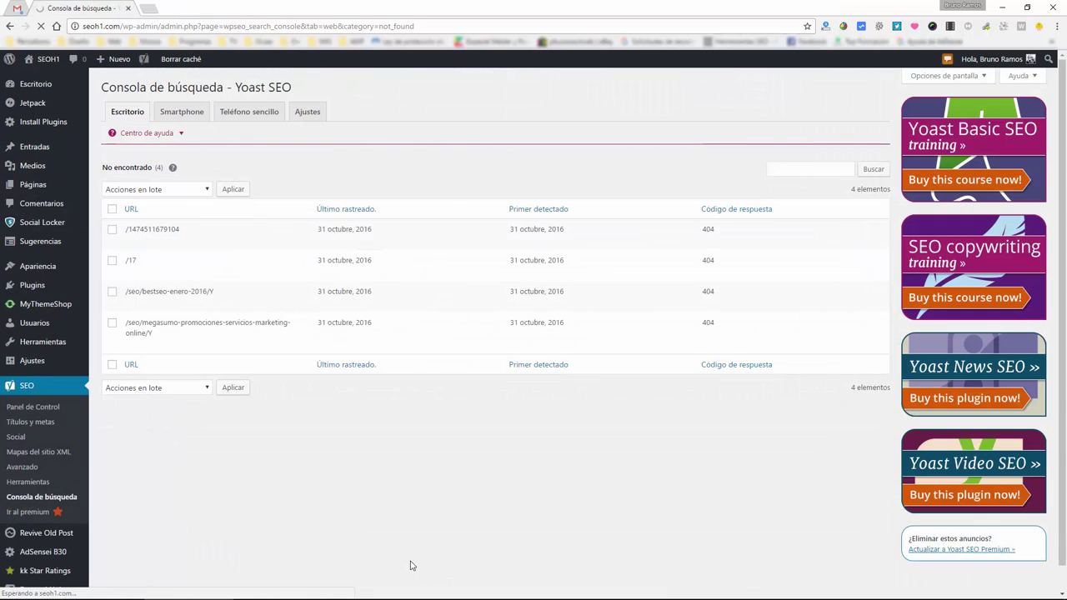